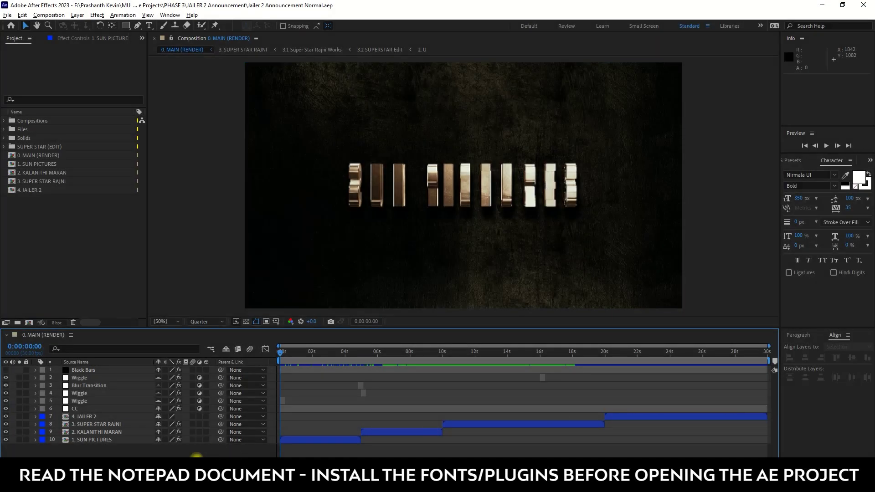
# - Preview 0. MAIN (RENDER), replaying from just before the SUPER STAR section
pyautogui.press('space')
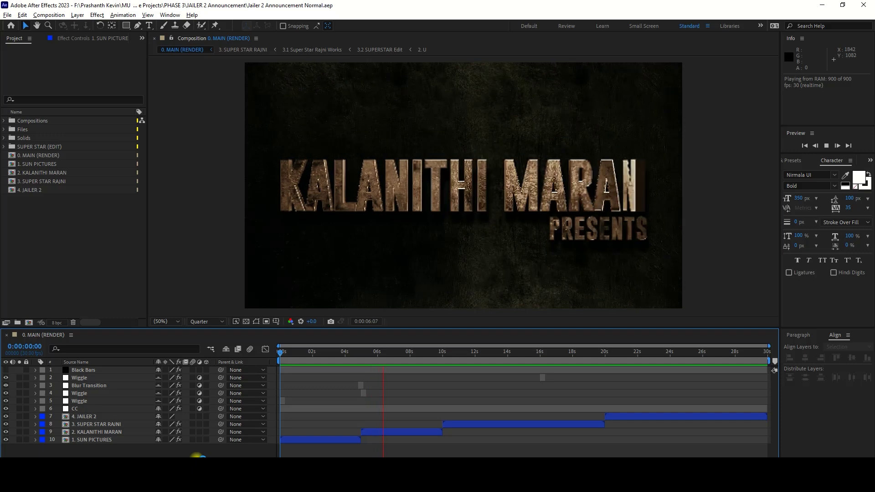
pyautogui.click(482, 354)
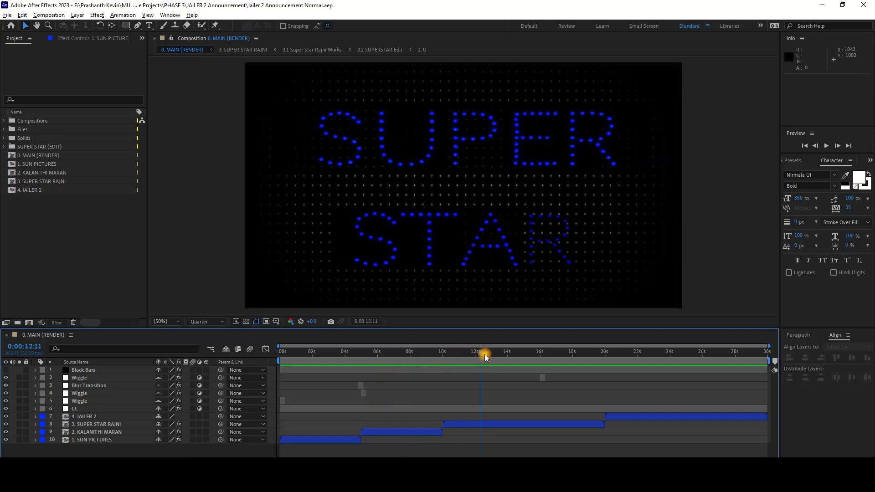
pyautogui.click(439, 354)
pyautogui.press('space')
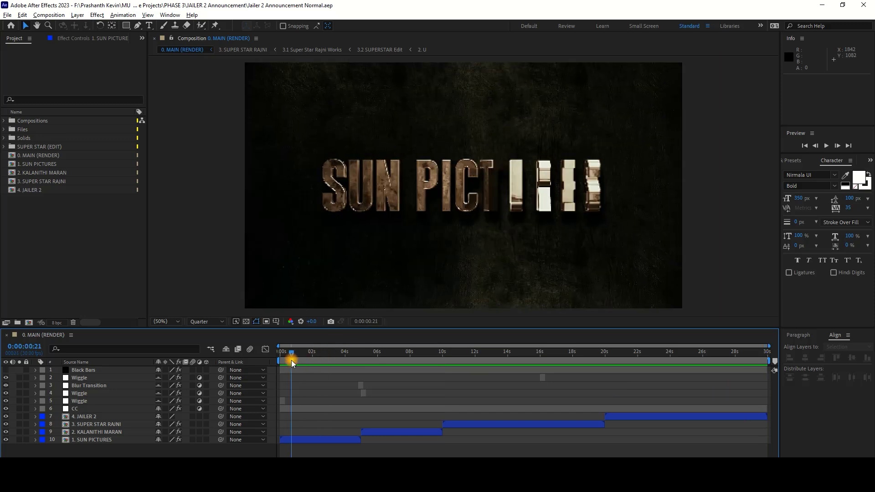
# - Stop on SUN PICTURES, open its precomposition and scrub through the animation
pyautogui.click(315, 438)
pyautogui.doubleClick(316, 438)
pyautogui.moveTo(338, 354)
pyautogui.mouseDown()
pyautogui.moveTo(391, 353)
pyautogui.moveTo(280, 355)
pyautogui.moveTo(438, 353)
pyautogui.mouseUp()
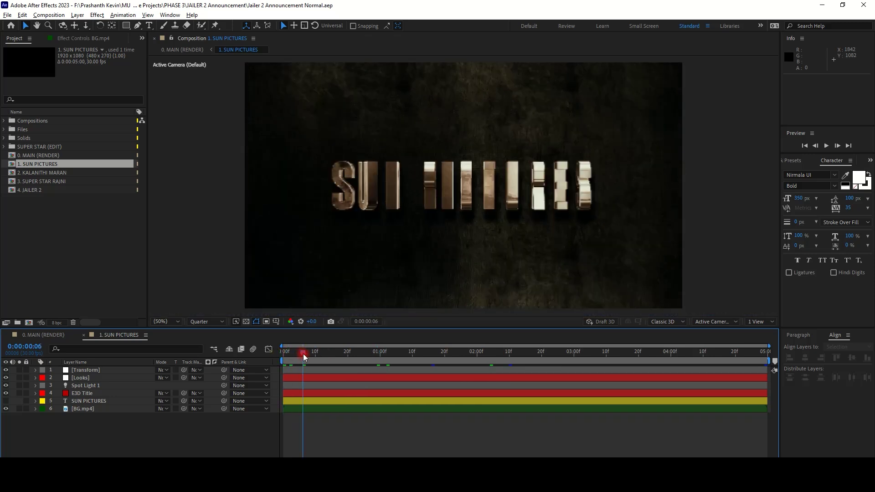
# - Set preview resolution to Half and reveal E3D Title's CH1 Rotation Y keyframes
pyautogui.click(206, 322)
pyautogui.click(205, 340)
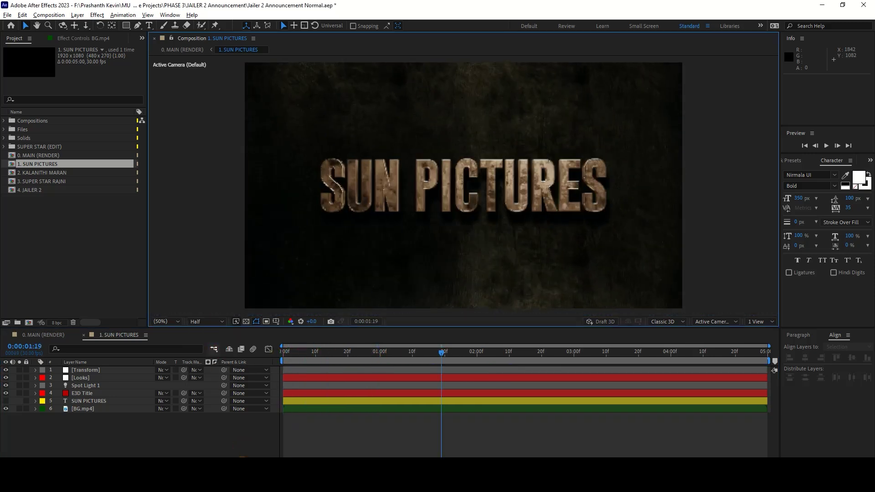
pyautogui.click(97, 393)
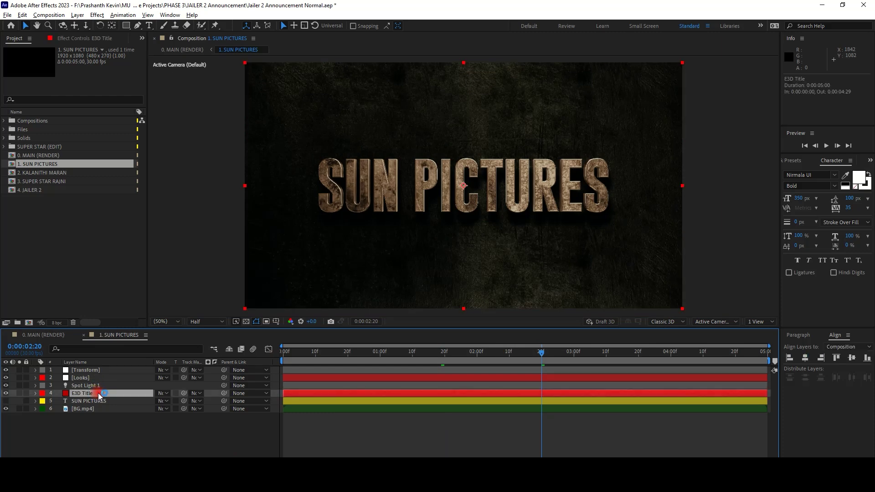
pyautogui.press('u')
pyautogui.scroll(-2, 392, 419)
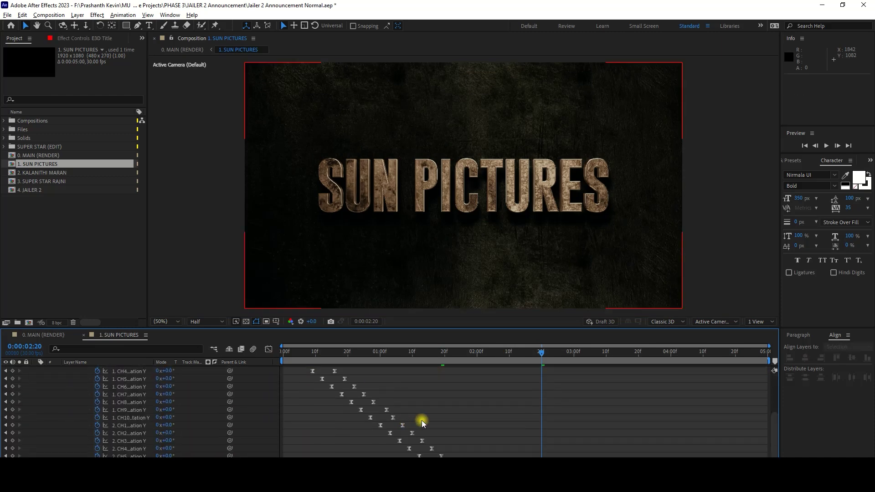
pyautogui.click(129, 371)
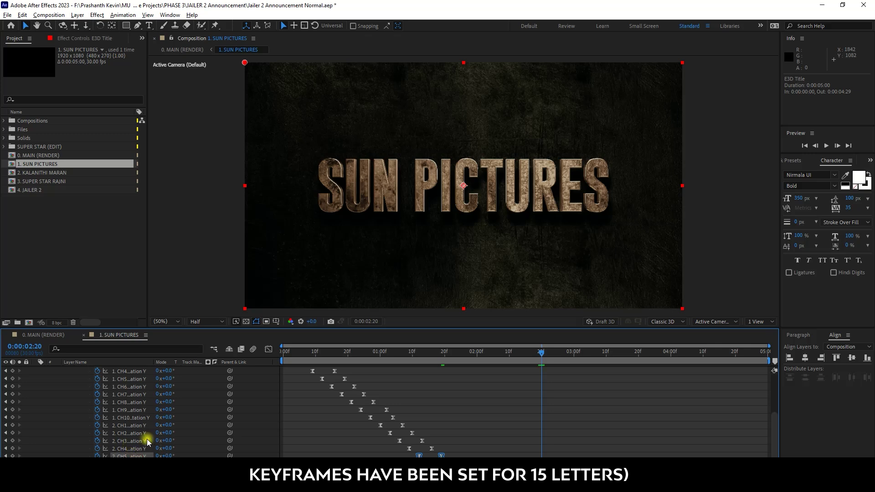
# - Clear the keyframe selection, return to frame 0, collapse E3D Title and solo the SUN PICTURES text
pyautogui.scroll(2, 123, 410)
pyautogui.click(410, 408)
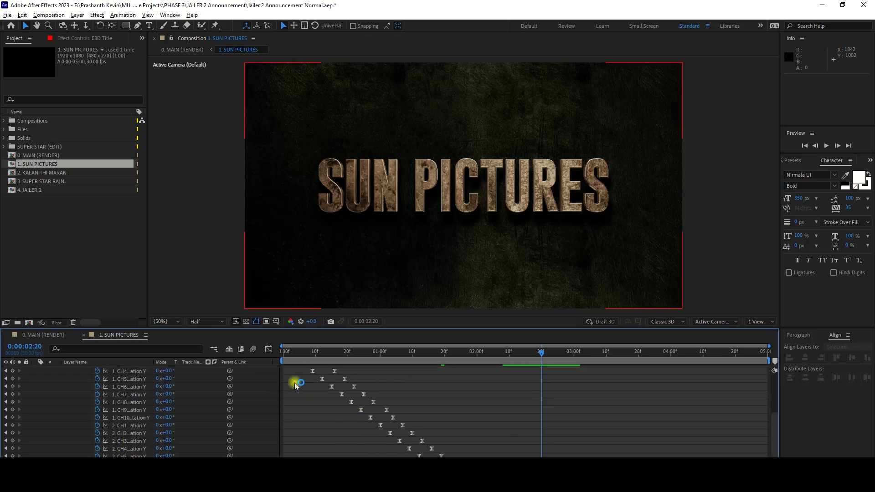
pyautogui.scroll(3, 296, 383)
pyautogui.click(278, 355)
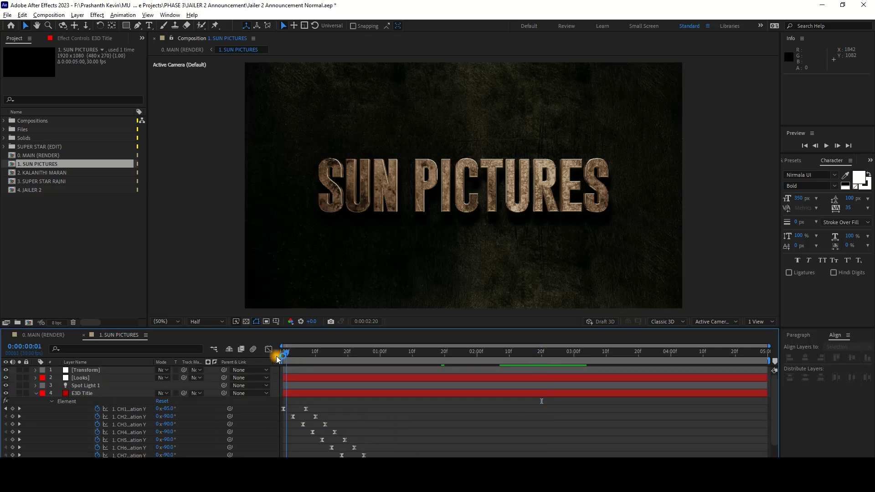
pyautogui.click(304, 393)
pyautogui.press('u')
pyautogui.click(155, 441)
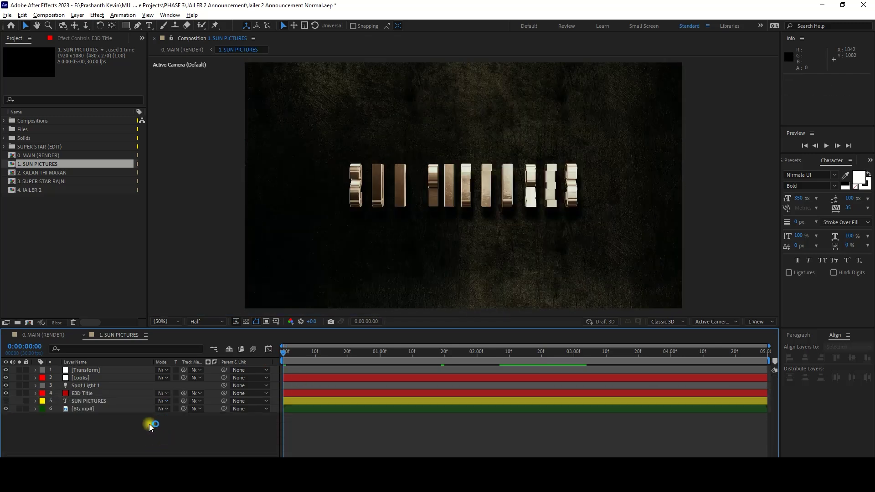
pyautogui.click(20, 401)
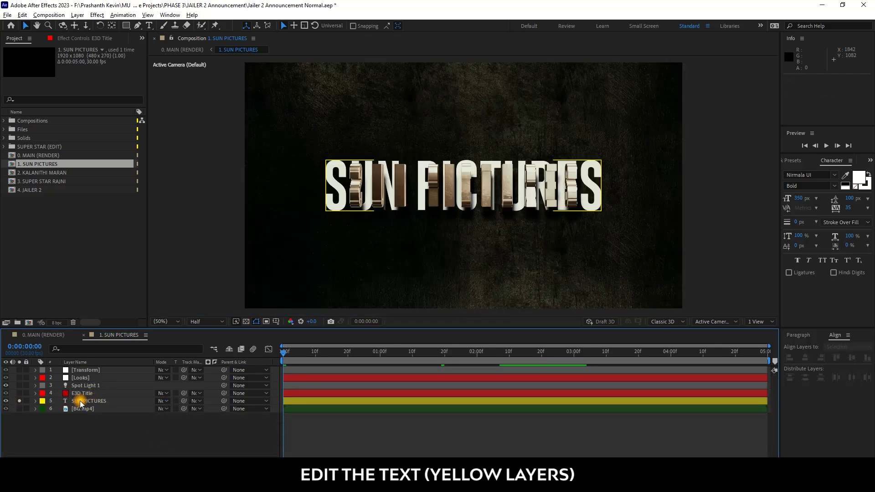
# - Change the title text to KEVIN, then unsolo and hide the flat text layer
pyautogui.click(89, 401)
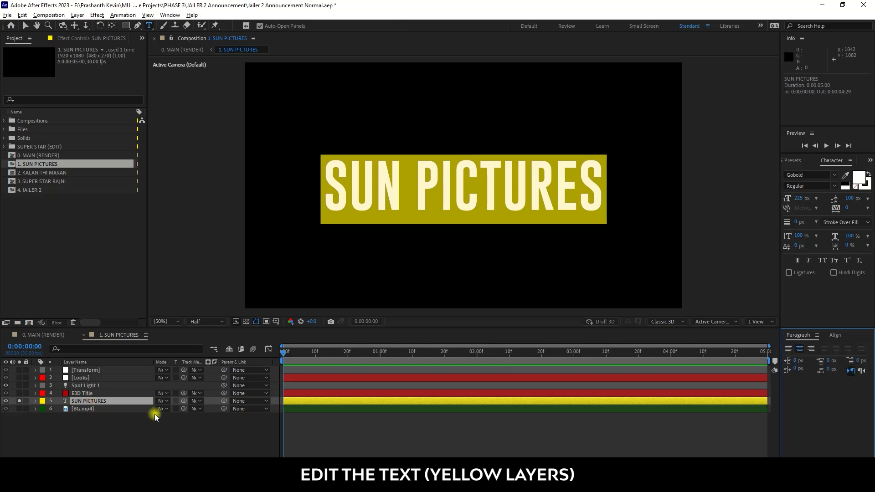
pyautogui.write('KEVIN')
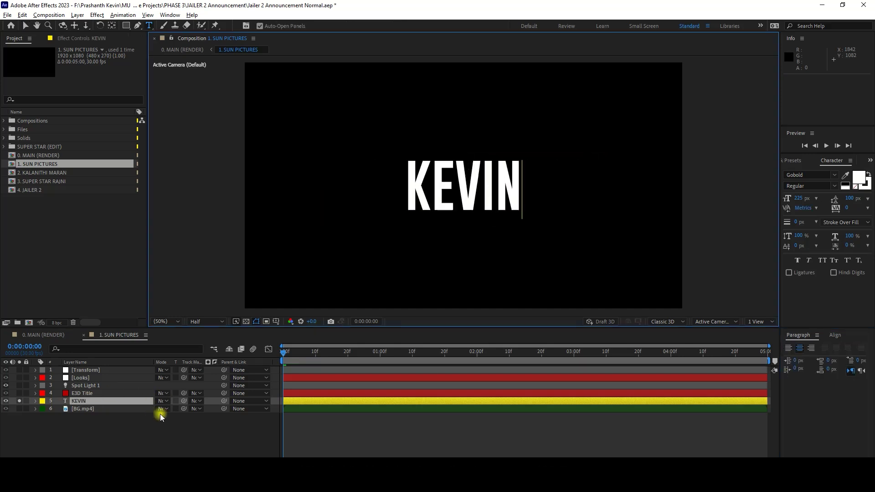
pyautogui.click(157, 414)
pyautogui.click(19, 401)
pyautogui.click(5, 401)
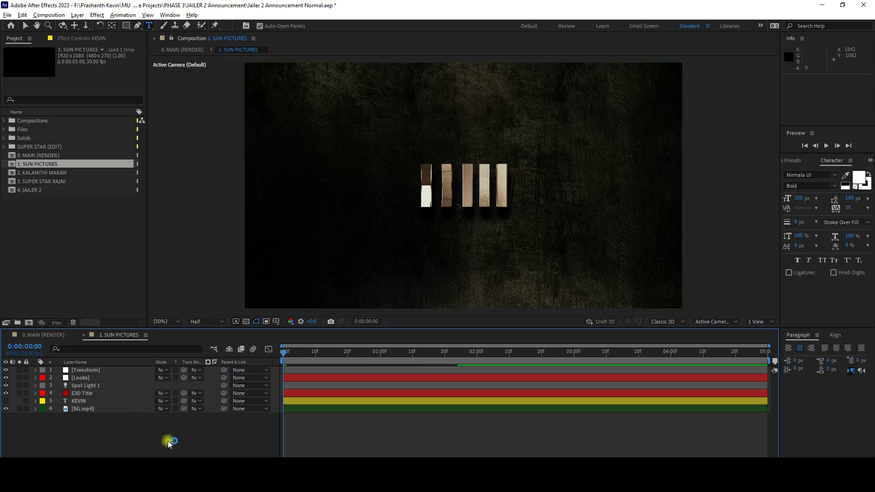
pyautogui.click(317, 455)
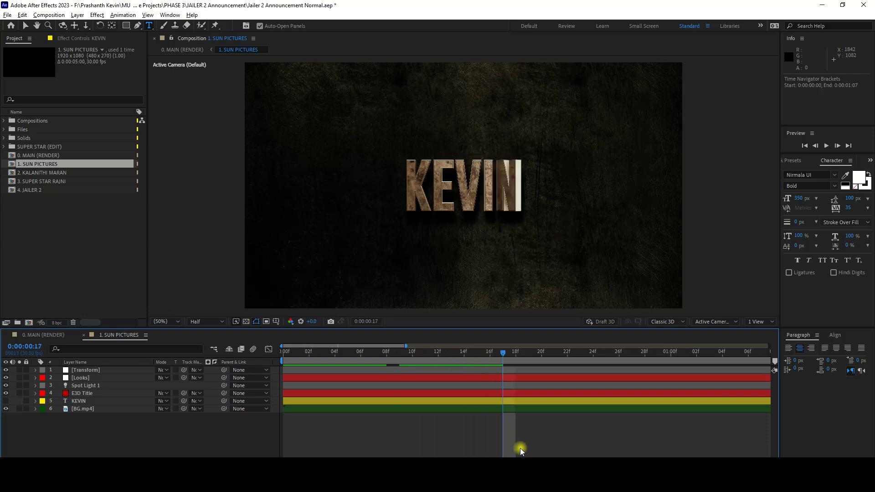
# - Append UNIVERSE so the title reads KEVIN UNIVERSE, then hide the flat text layer
pyautogui.click(19, 401)
pyautogui.click(132, 400)
pyautogui.press('End')
pyautogui.write('UNIVERSE')
pyautogui.click(205, 437)
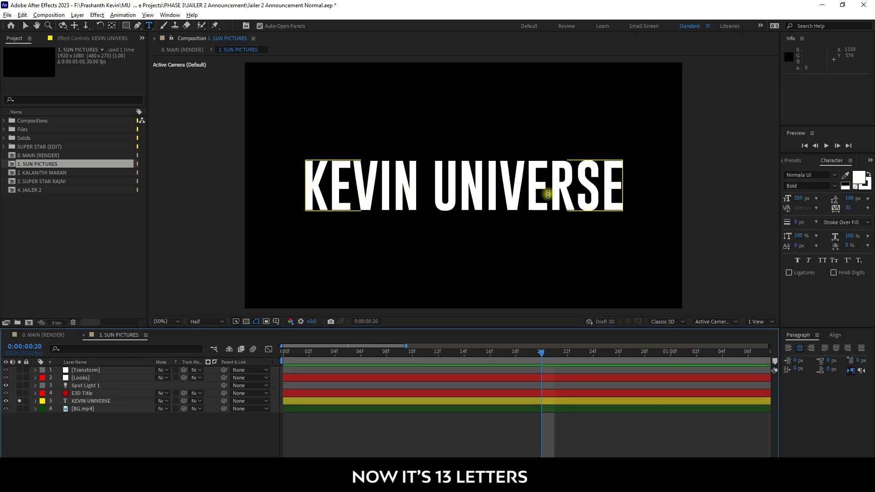
pyautogui.click(226, 423)
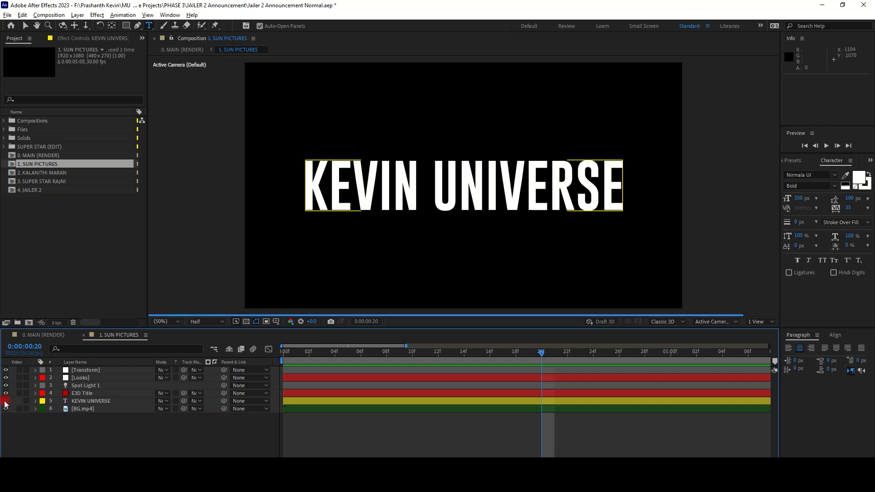
pyautogui.click(5, 401)
# - Play the KEVIN UNIVERSE 3D title from the start and show the full composition duration
pyautogui.click(281, 360)
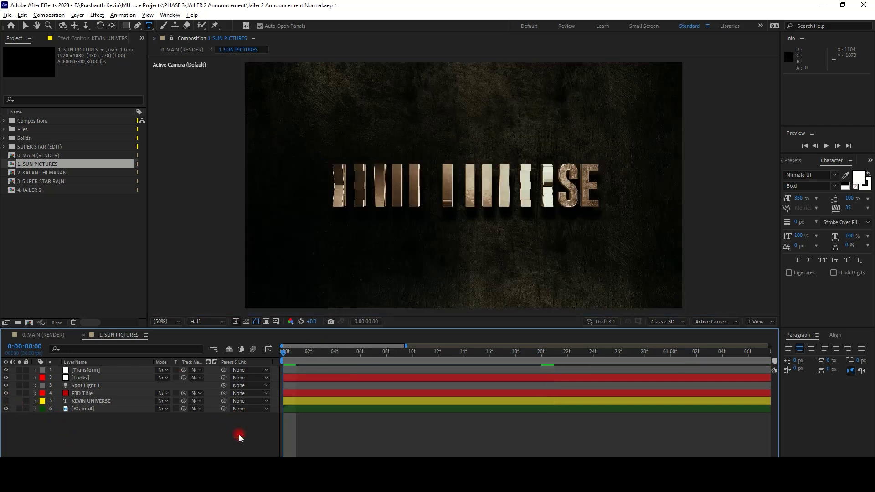
pyautogui.press('space')
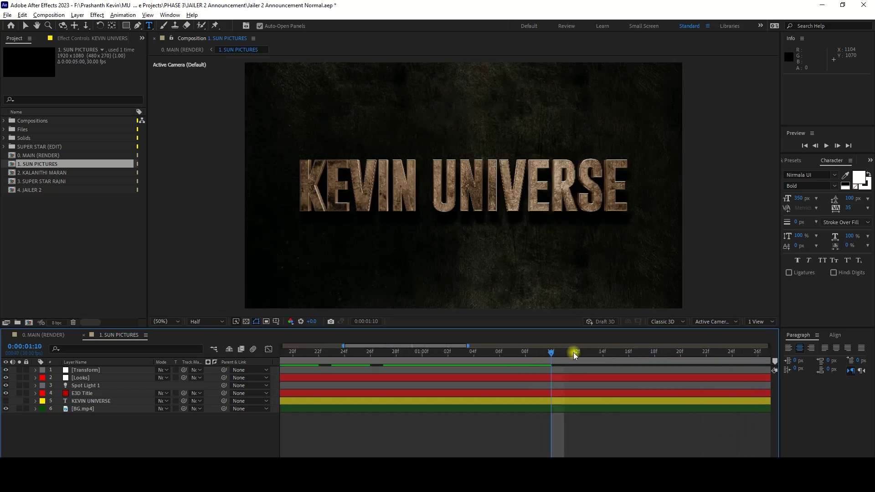
pyautogui.press('space')
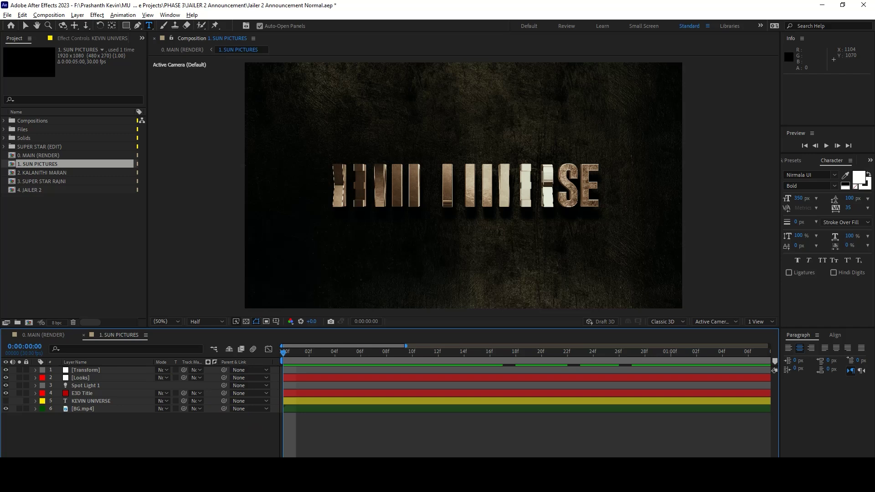
pyautogui.press(';')
# - Open E3D Title's Element 3D Scene Setup and expand the first extrusion model's paths
pyautogui.doubleClick(98, 392)
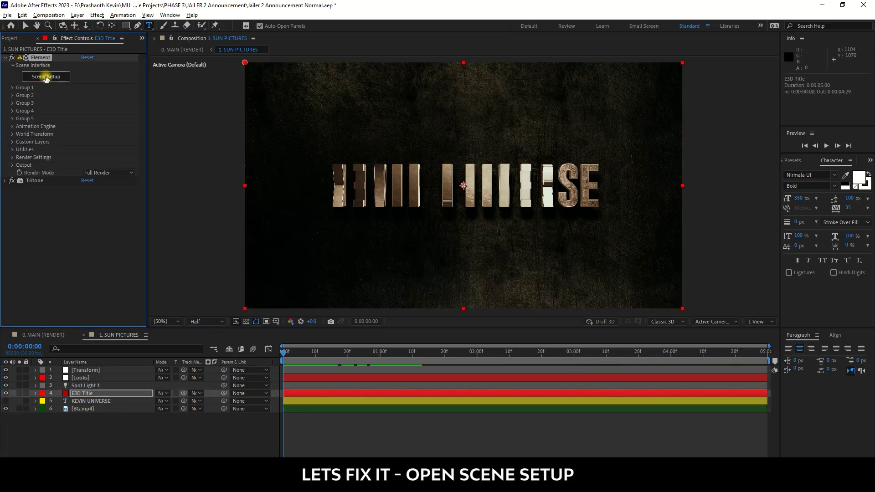
pyautogui.click(46, 77)
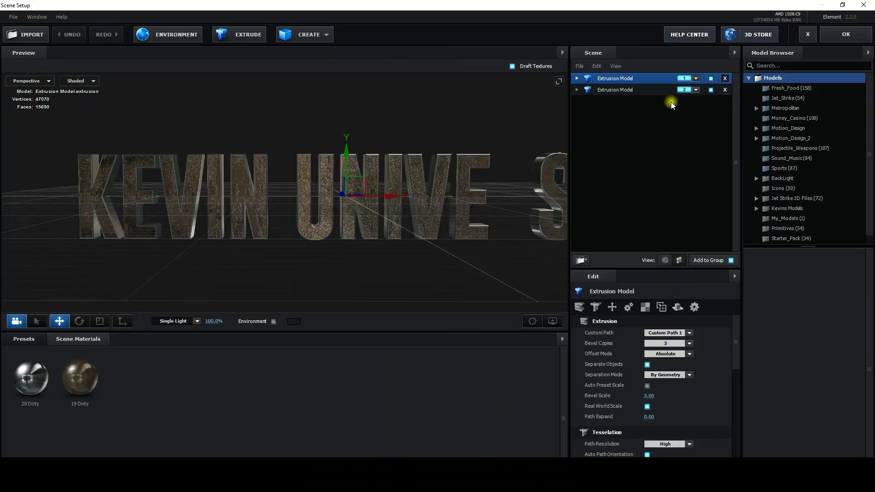
pyautogui.click(602, 89)
pyautogui.click(683, 78)
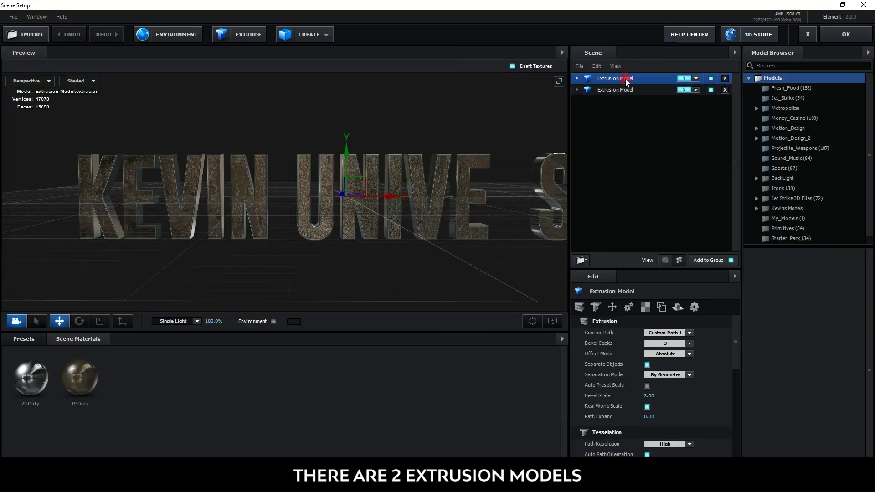
pyautogui.moveTo(513, 96); pyautogui.dragTo(254, 152)
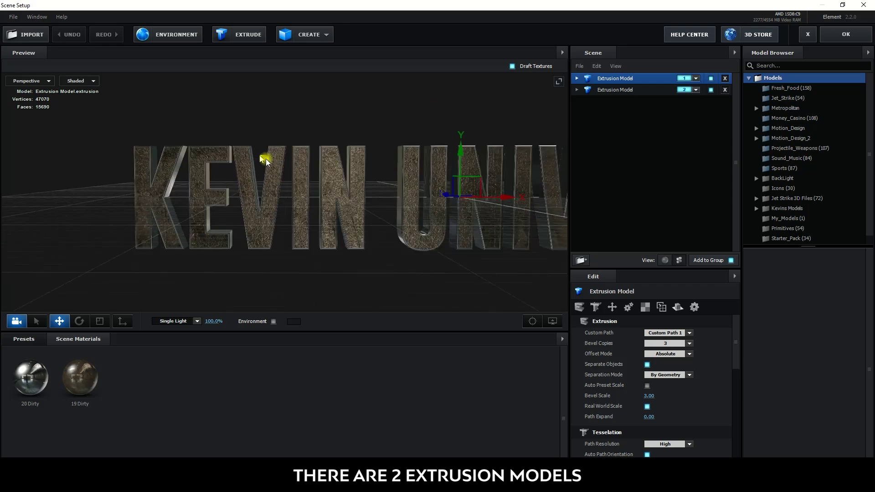
pyautogui.click(579, 78)
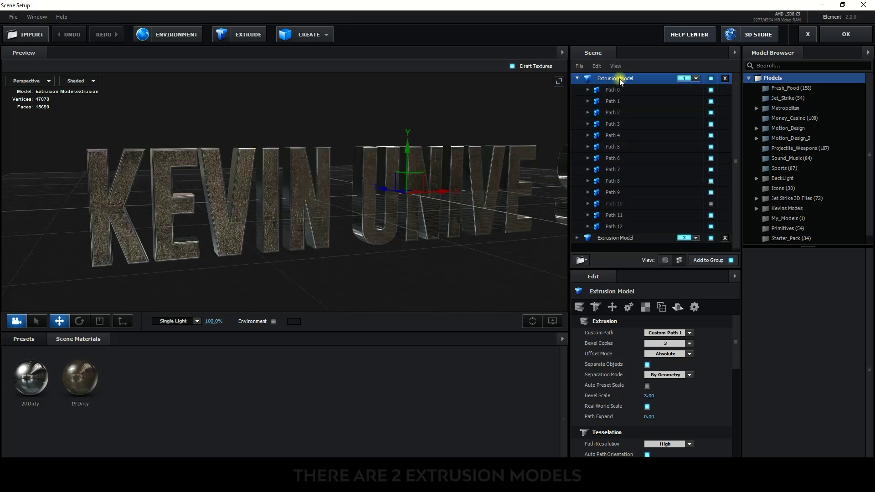
# - Assign Paths 1, 2 and 3 to auxiliary Channels 2, 3 and 4
pyautogui.click(625, 89)
pyautogui.rightClick(625, 90)
pyautogui.moveTo(638, 103)
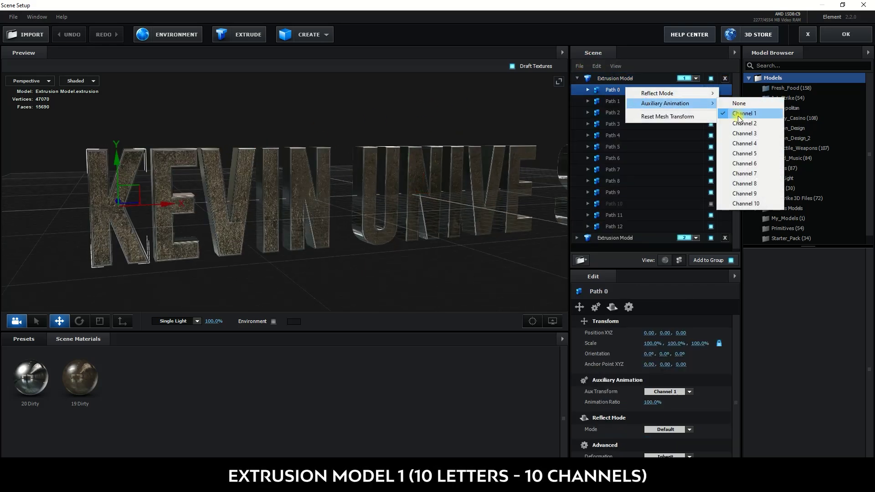
pyautogui.rightClick(610, 102)
pyautogui.click(753, 132)
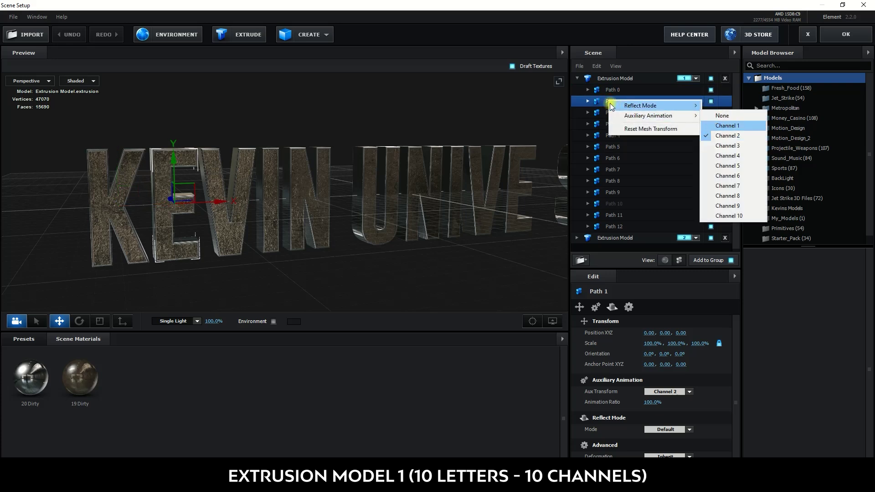
pyautogui.rightClick(621, 113)
pyautogui.moveTo(643, 125)
pyautogui.click(753, 153)
pyautogui.rightClick(617, 123)
pyautogui.click(752, 175)
# - Assign Paths 4 and 5 to auxiliary Channels 5 and 6
pyautogui.rightClick(610, 135)
pyautogui.moveTo(638, 152)
pyautogui.click(753, 197)
pyautogui.rightClick(609, 147)
pyautogui.click(735, 225)
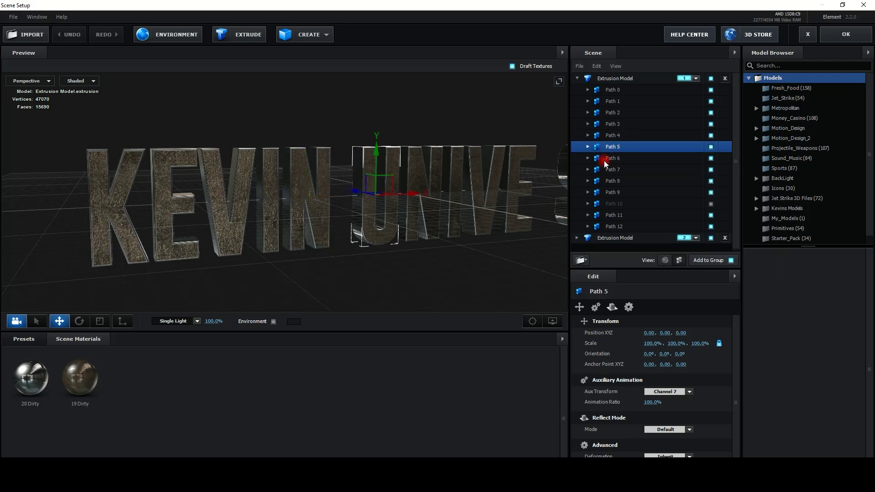
pyautogui.rightClick(615, 159)
pyautogui.press('Escape')
pyautogui.moveTo(532, 168); pyautogui.dragTo(374, 168)
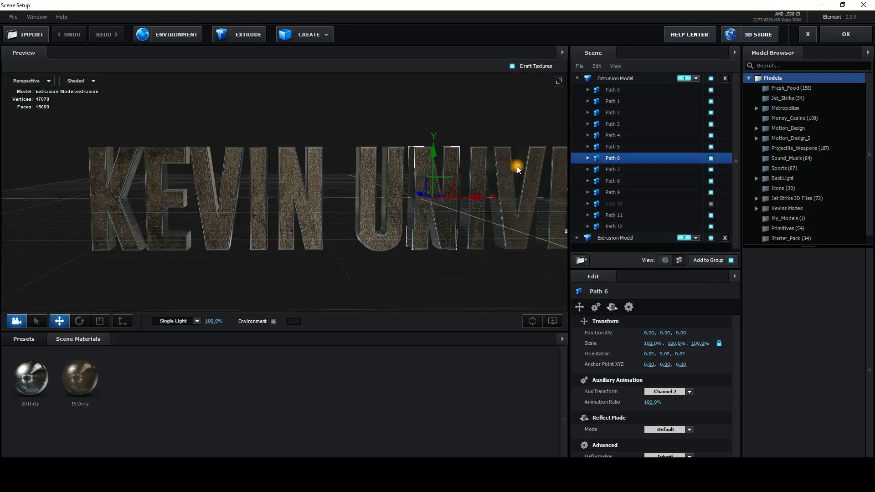
# - Give Paths 7 and 8 the next consecutive auxiliary channels
pyautogui.rightClick(613, 169)
pyautogui.moveTo(637, 188)
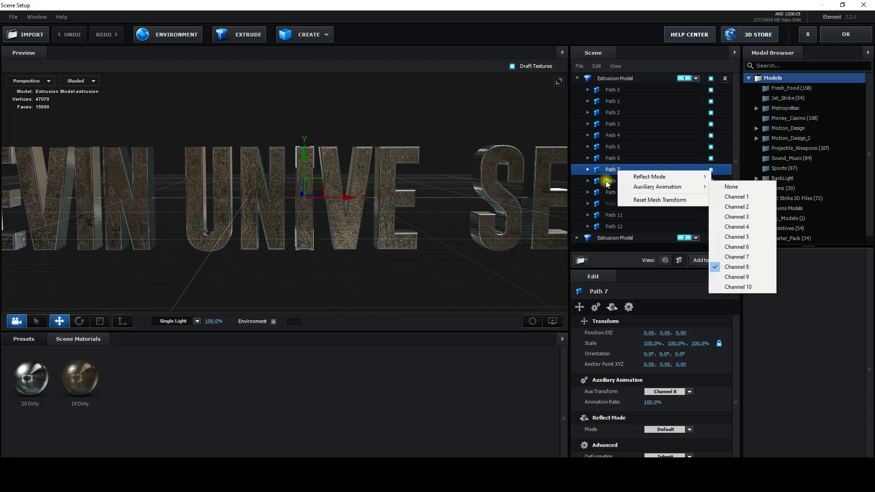
pyautogui.click(747, 285)
pyautogui.rightClick(613, 181)
pyautogui.click(740, 308)
pyautogui.rightClick(611, 193)
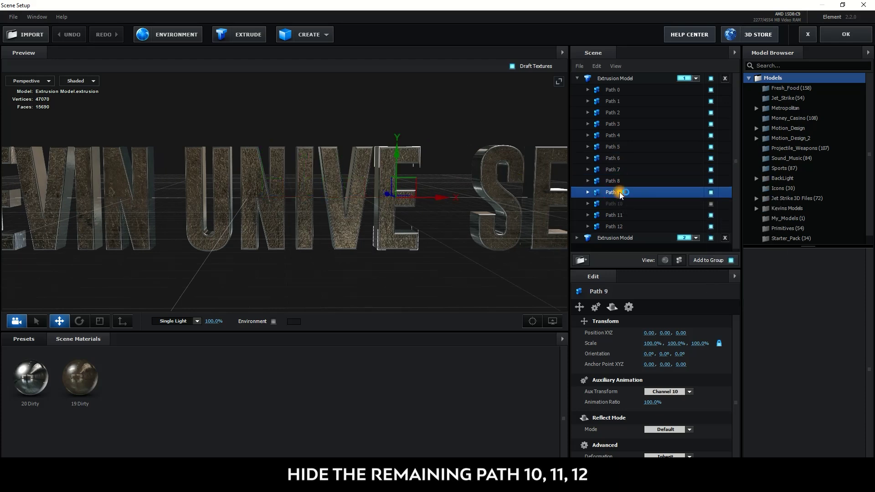
pyautogui.press('Escape')
# - Hide Paths 10, 11 and 12 and collapse the first model's path list
pyautogui.click(710, 204)
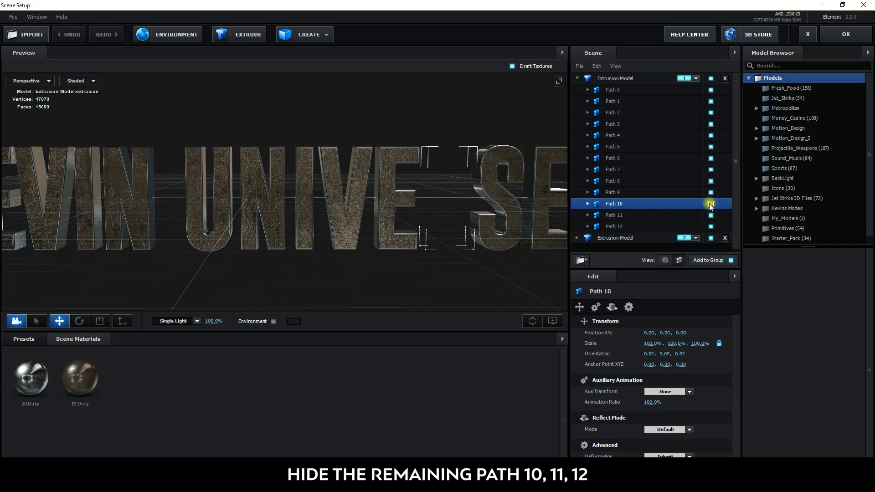
pyautogui.click(711, 215)
pyautogui.click(711, 226)
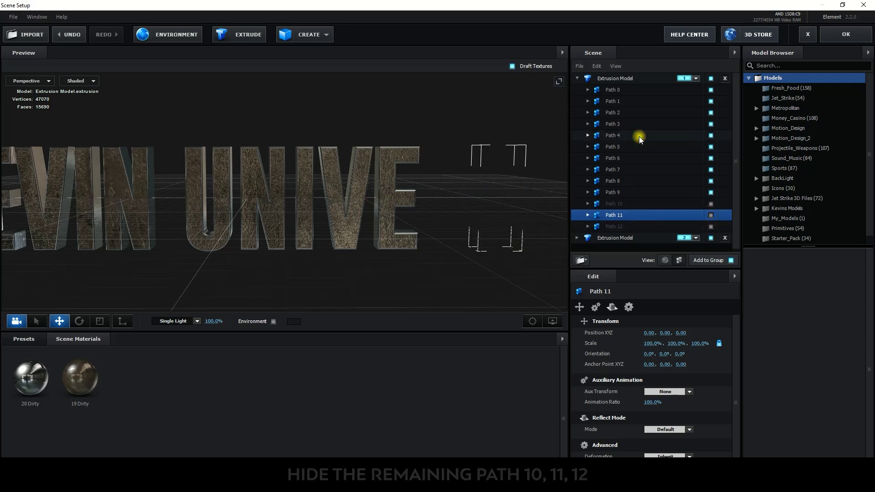
pyautogui.click(576, 78)
pyautogui.moveTo(480, 137)
pyautogui.mouseDown()
pyautogui.moveTo(524, 137)
pyautogui.moveTo(355, 168)
pyautogui.mouseUp()
# - Hide Paths 0 through 9 of the second extrusion model
pyautogui.click(577, 89)
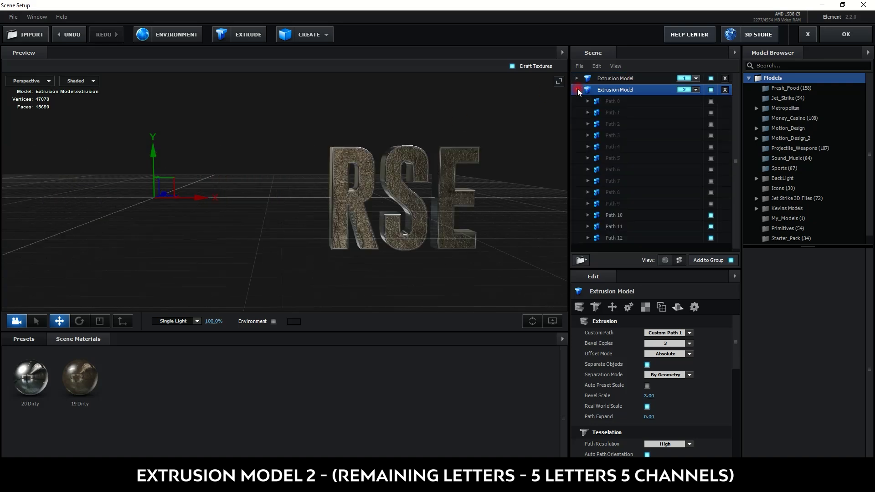
pyautogui.moveTo(633, 101); pyautogui.dragTo(637, 156)
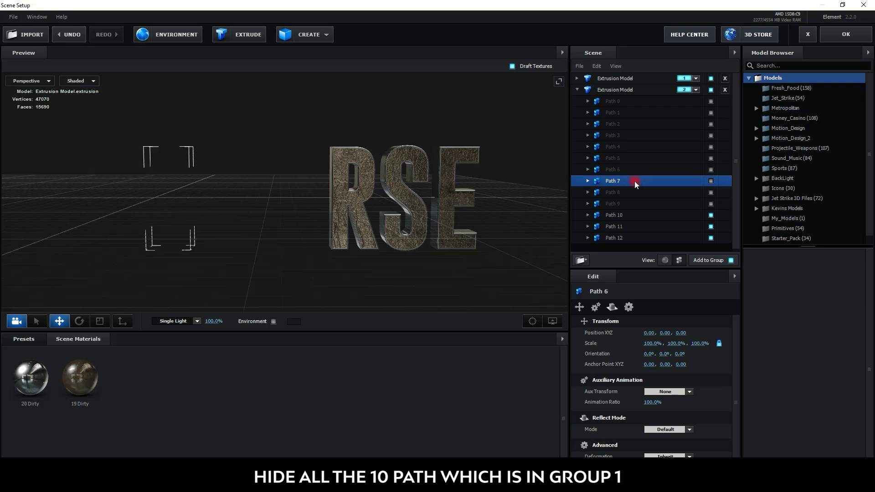
pyautogui.moveTo(638, 157); pyautogui.dragTo(596, 206)
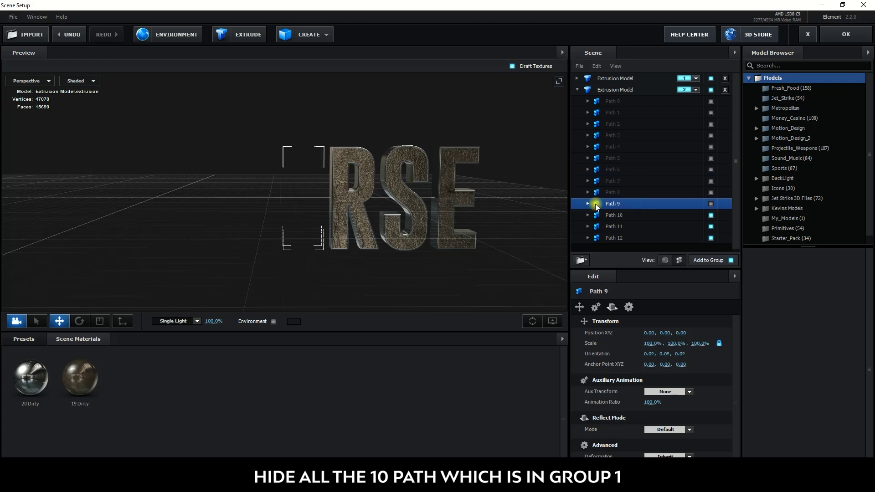
# - Assign Paths 10, 11 and 12 to auxiliary Channels 1, 2 and 3, then collapse the model
pyautogui.rightClick(618, 206)
pyautogui.moveTo(649, 228)
pyautogui.click(729, 233)
pyautogui.rightClick(611, 229)
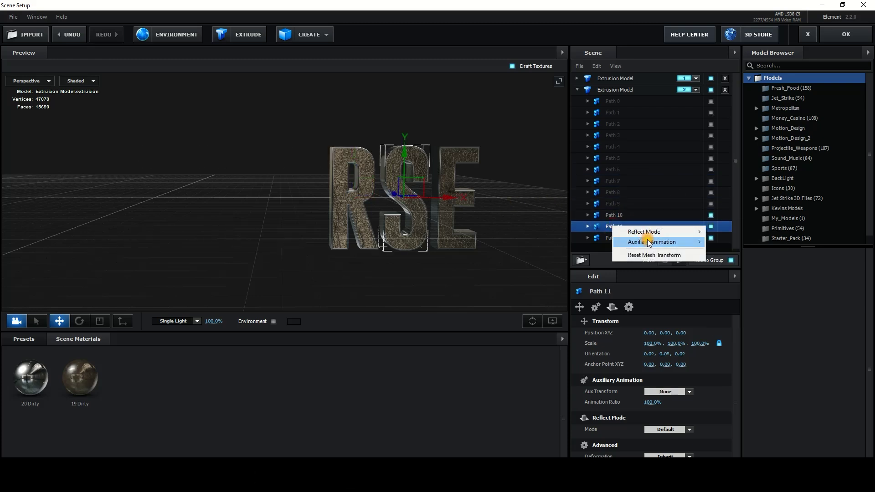
pyautogui.click(729, 253)
pyautogui.click(614, 237)
pyautogui.rightClick(614, 238)
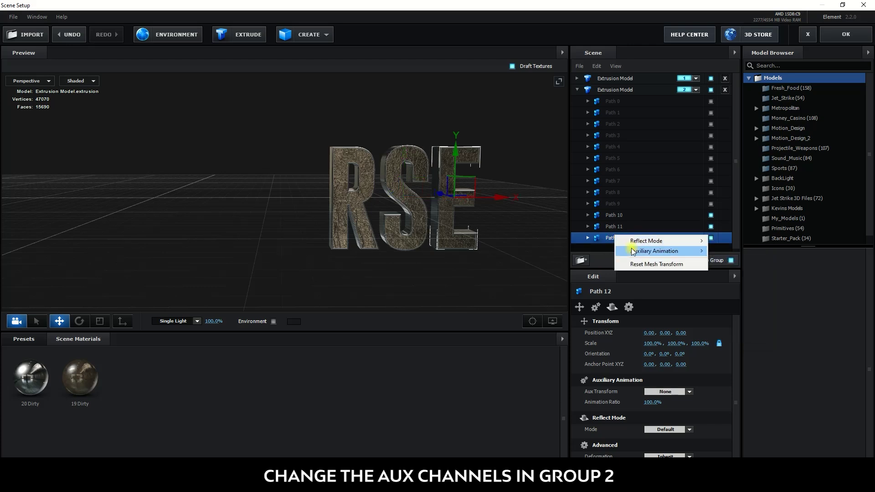
pyautogui.click(730, 282)
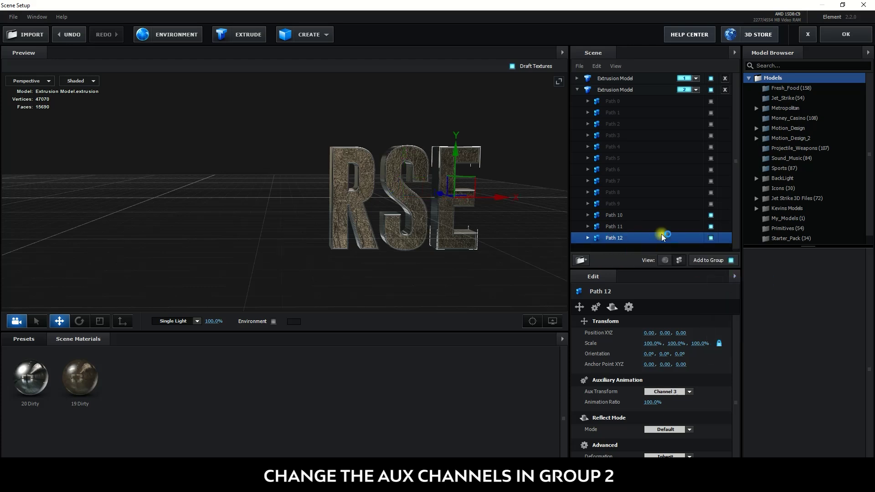
pyautogui.doubleClick(614, 91)
pyautogui.moveTo(443, 166); pyautogui.dragTo(473, 151)
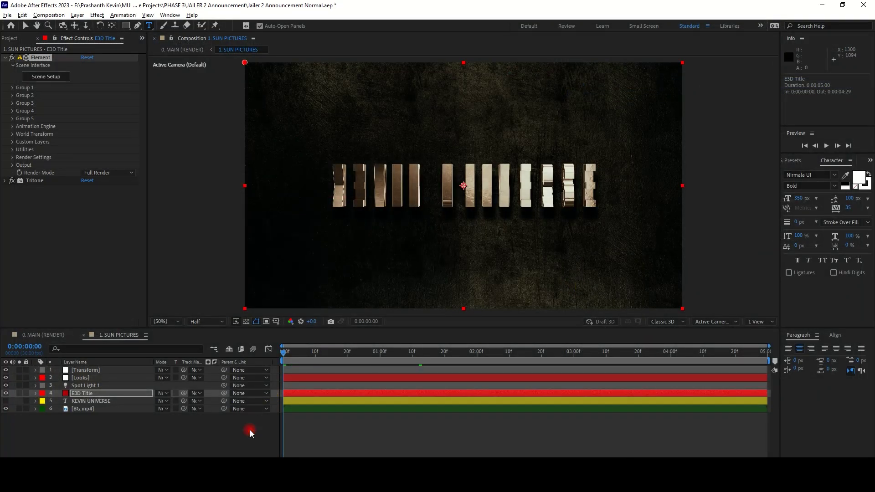
# - Scrub and play back the KEVIN UNIVERSE title assembling, then expand E3D Title's Tritone settings
pyautogui.click(250, 430)
pyautogui.moveTo(289, 354); pyautogui.dragTo(421, 355)
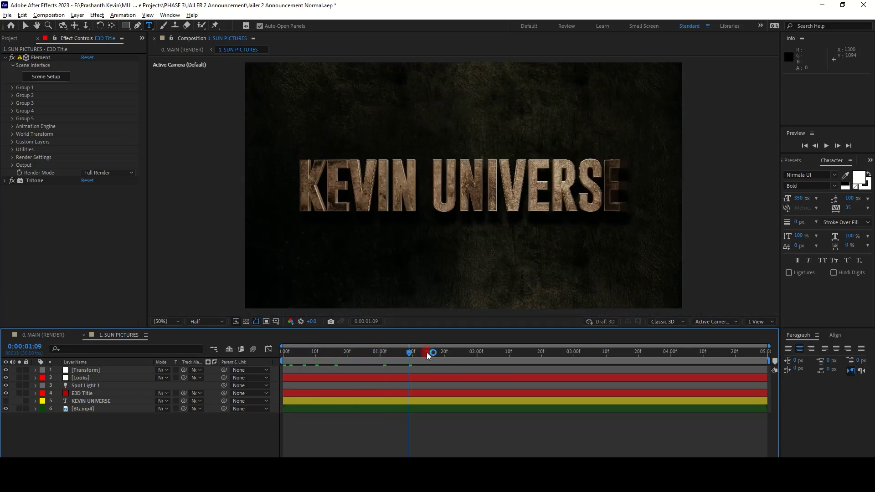
pyautogui.moveTo(359, 353); pyautogui.dragTo(283, 353)
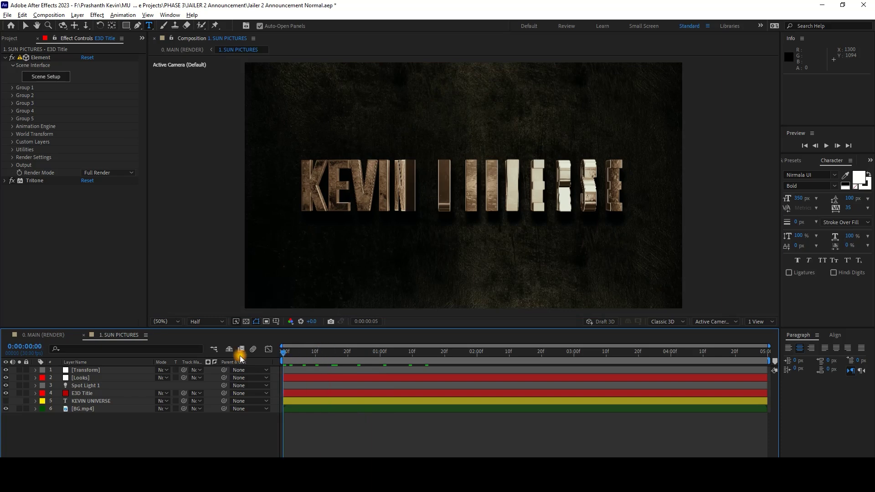
pyautogui.press('space')
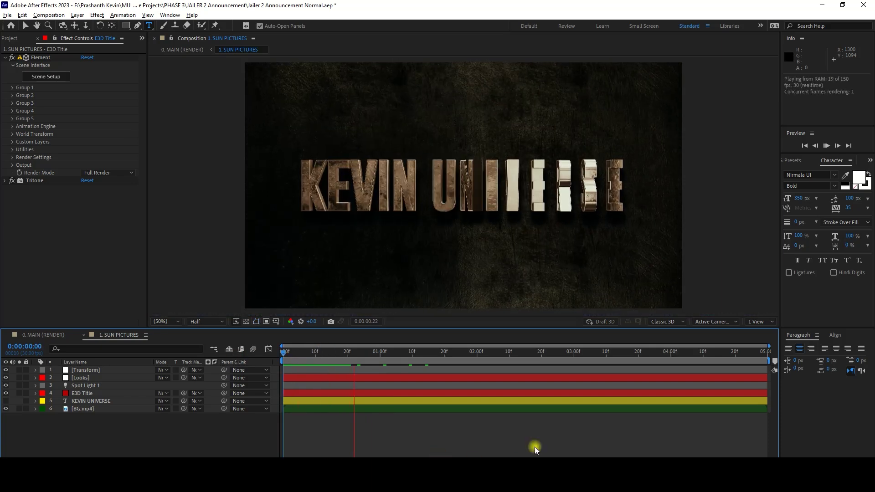
pyautogui.press('space')
pyautogui.press('space')
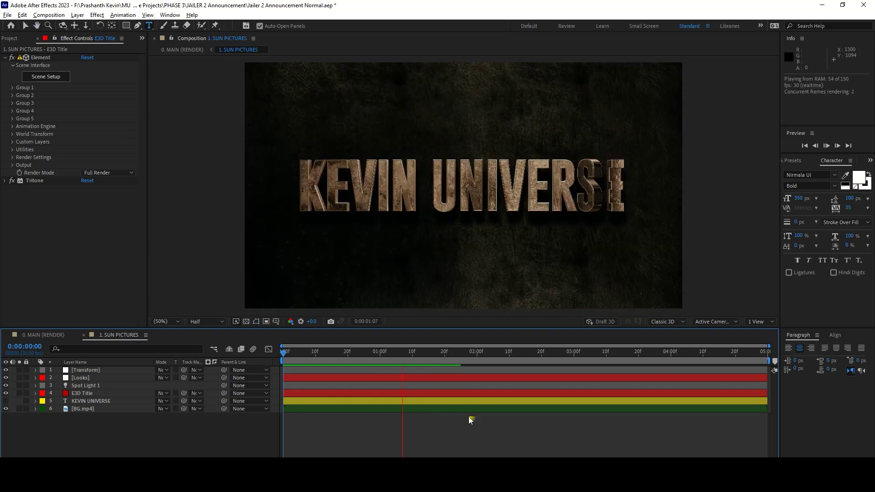
pyautogui.click(88, 393)
pyautogui.click(3, 183)
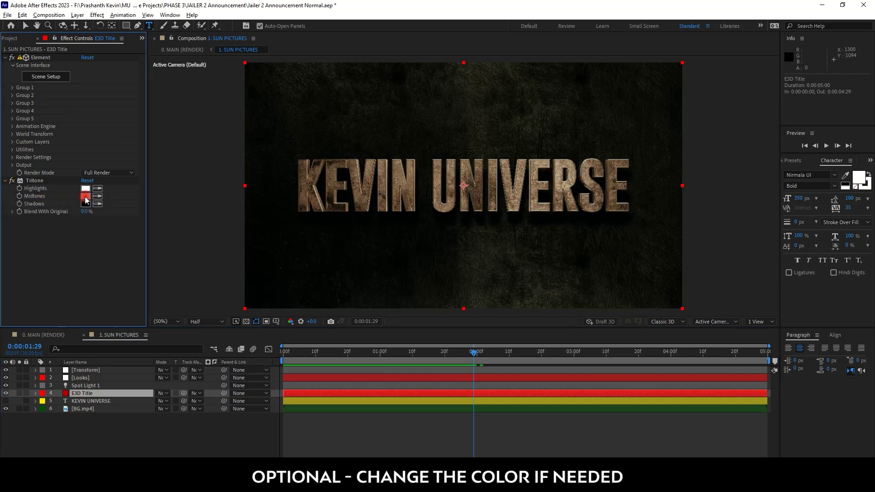
# - Set the Tritone Midtones colour to light cyan 88FAFE, then select the BG.mp4 layer
pyautogui.click(85, 196)
pyautogui.moveTo(455, 377); pyautogui.dragTo(458, 376)
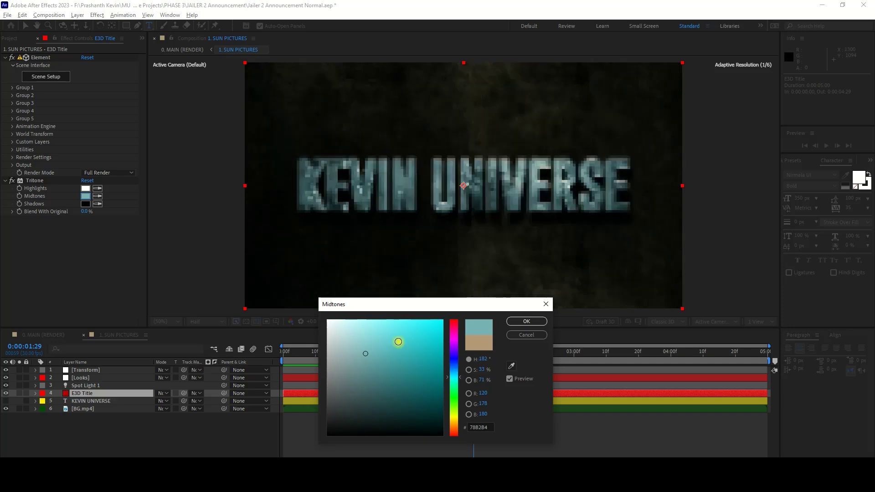
pyautogui.moveTo(361, 328); pyautogui.dragTo(379, 321)
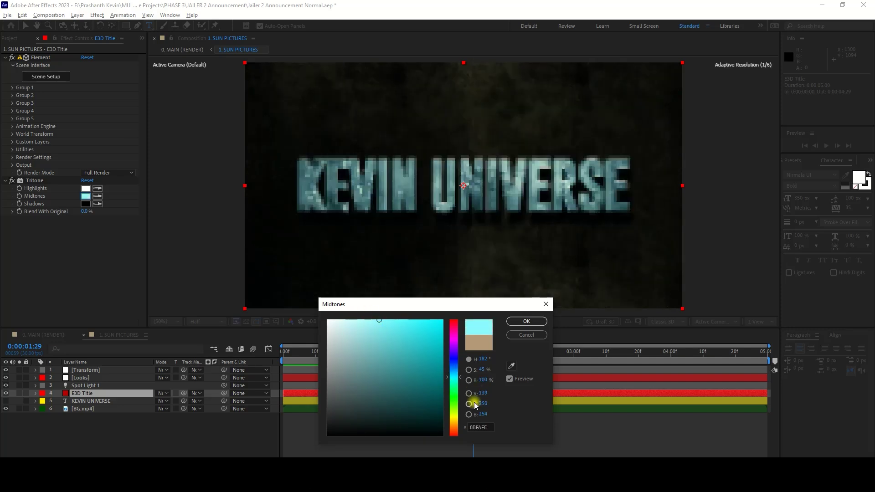
pyautogui.click(526, 322)
pyautogui.click(168, 417)
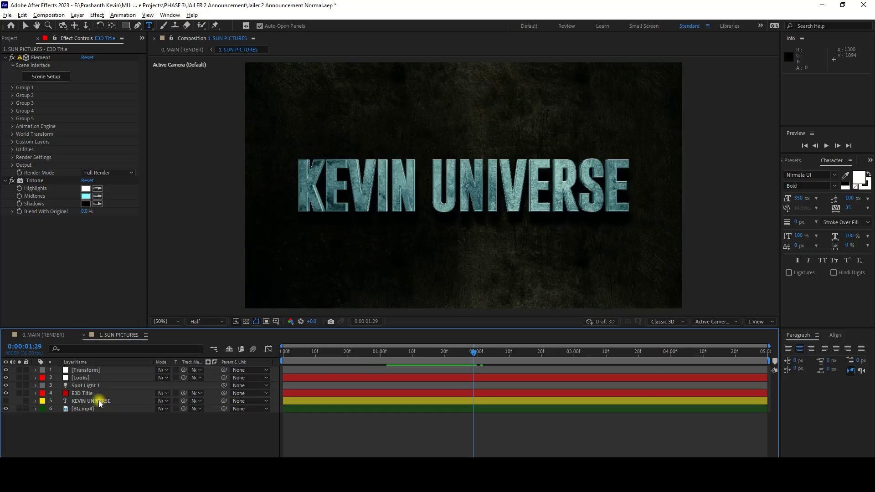
pyautogui.click(82, 409)
pyautogui.hotkey('ctrl', 'space')
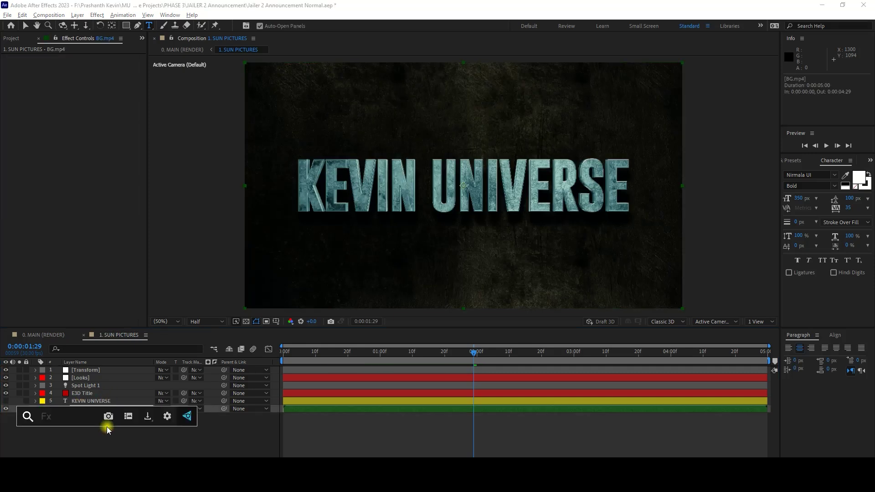
# - Copy the Tritone effect from E3D Title and paste it onto BG.mp4
pyautogui.click(87, 395)
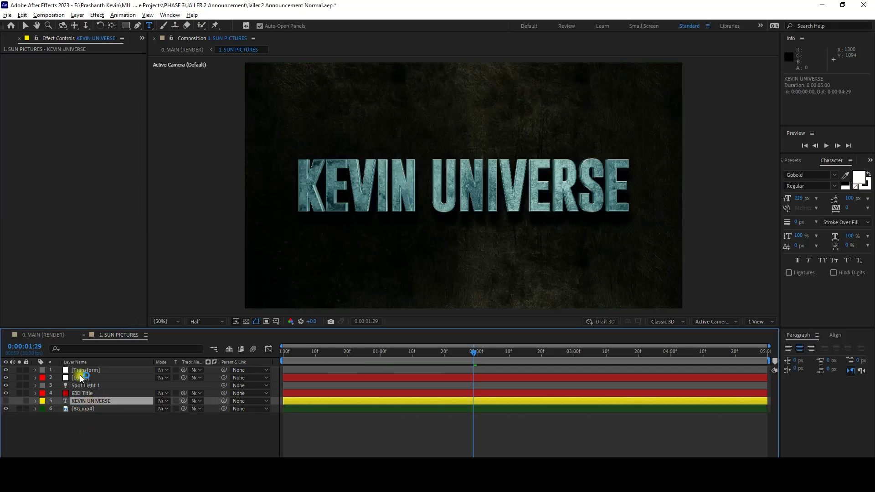
pyautogui.click(23, 15)
pyautogui.click(39, 56)
pyautogui.click(82, 409)
pyautogui.click(23, 15)
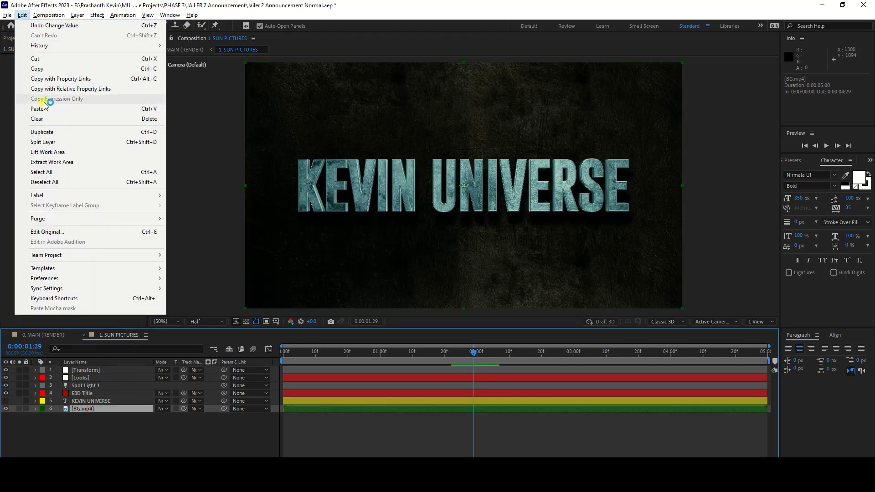
pyautogui.click(27, 106)
# - Darken the background's Tritone Midtones to 598789 and scrub to the composition's end
pyautogui.click(85, 73)
pyautogui.moveTo(358, 381); pyautogui.dragTo(369, 385)
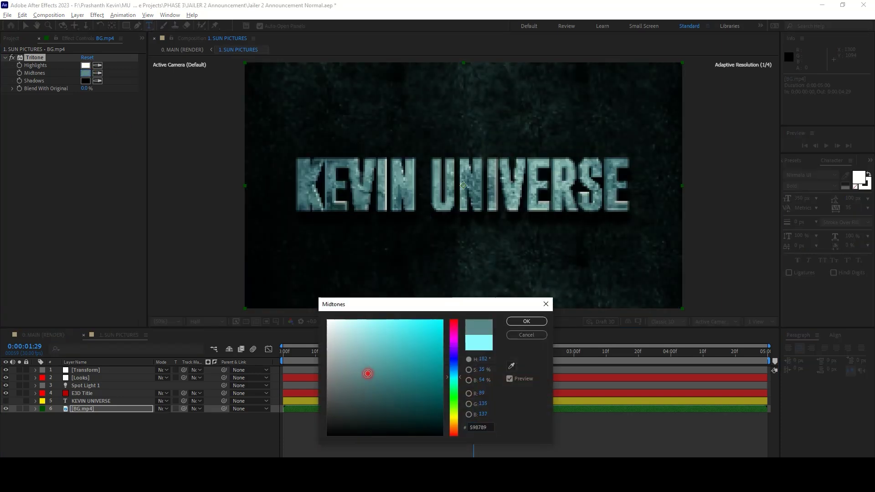
pyautogui.click(526, 322)
pyautogui.click(264, 417)
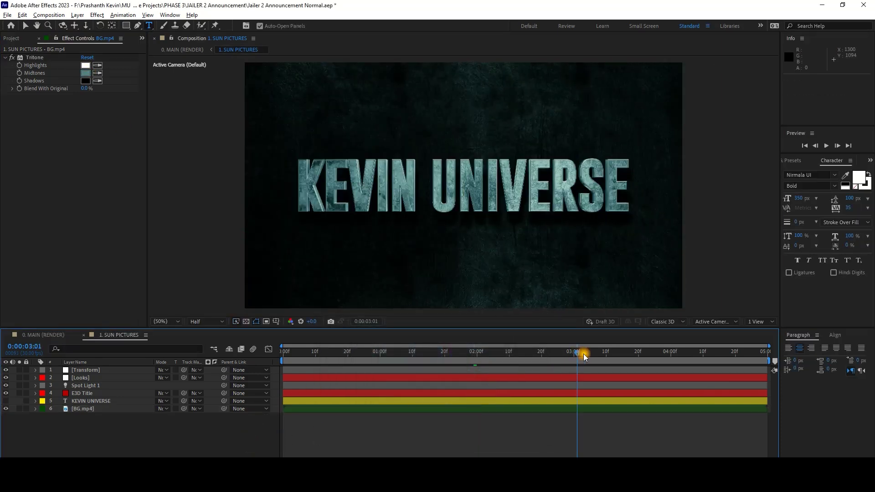
pyautogui.moveTo(585, 355); pyautogui.dragTo(765, 354)
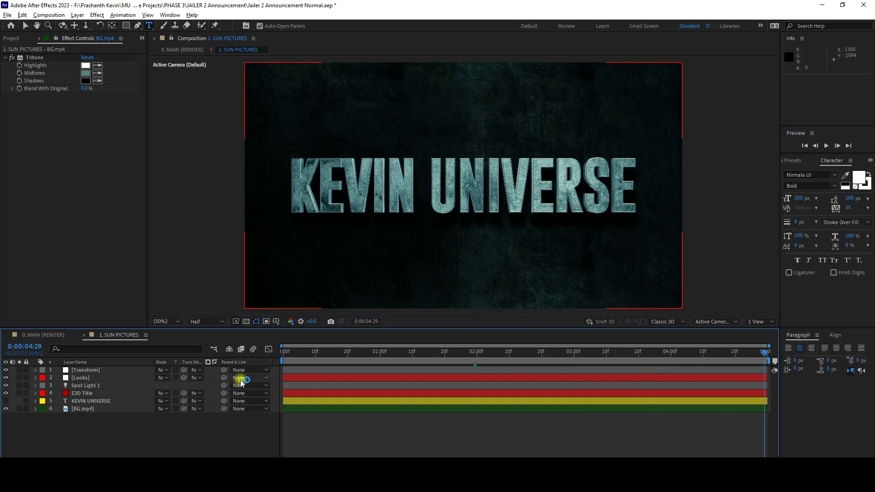
# - Open the second title precomp from 0. MAIN (RENDER) and jump to the name title
pyautogui.click(84, 337)
pyautogui.click(103, 433)
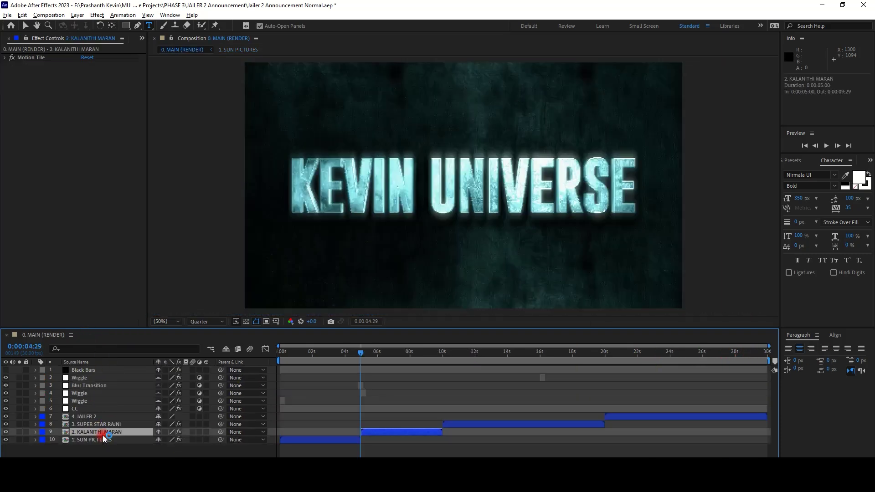
pyautogui.doubleClick(122, 434)
pyautogui.moveTo(369, 353); pyautogui.dragTo(690, 354)
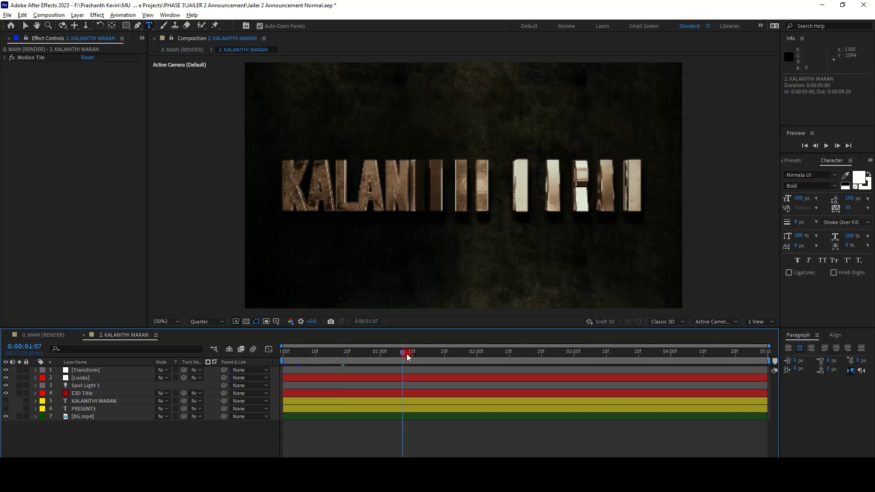
# - Retype the name text as AFTER EFFECTS, hide that layer and return to the start
pyautogui.click(82, 409)
pyautogui.click(91, 401)
pyautogui.click(19, 401)
pyautogui.doubleClick(87, 401)
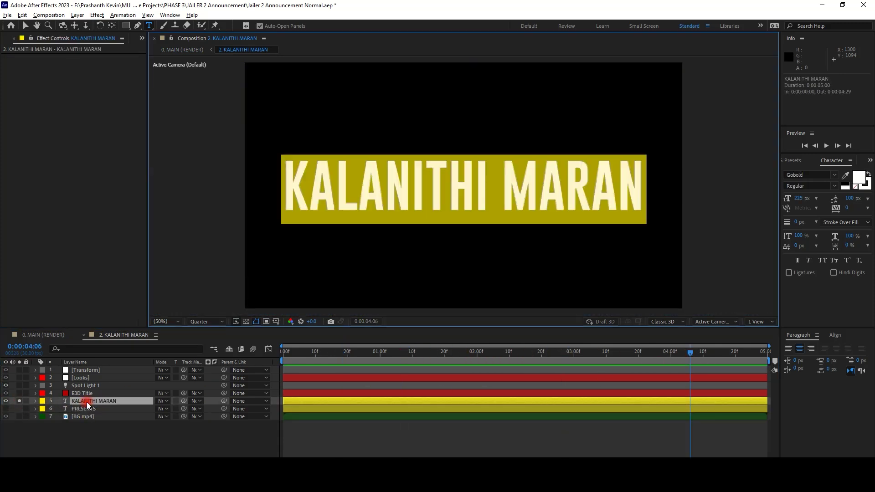
pyautogui.write('AFTER ')
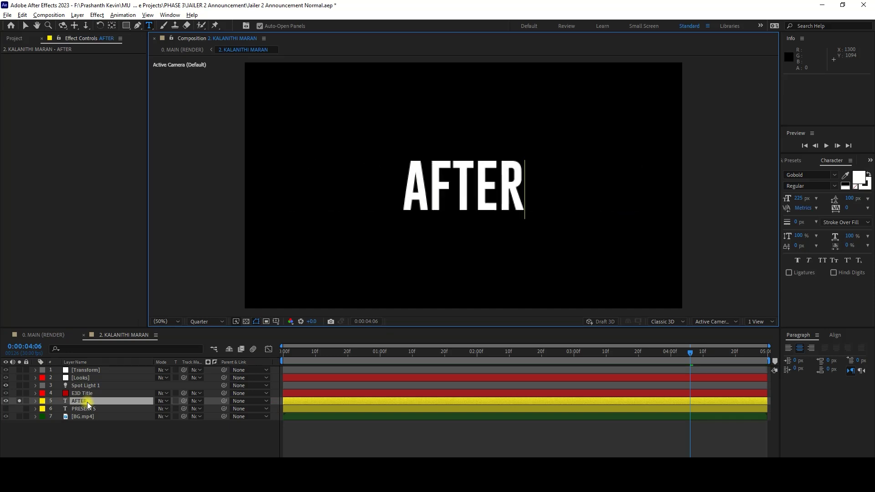
pyautogui.write('EFFEC')
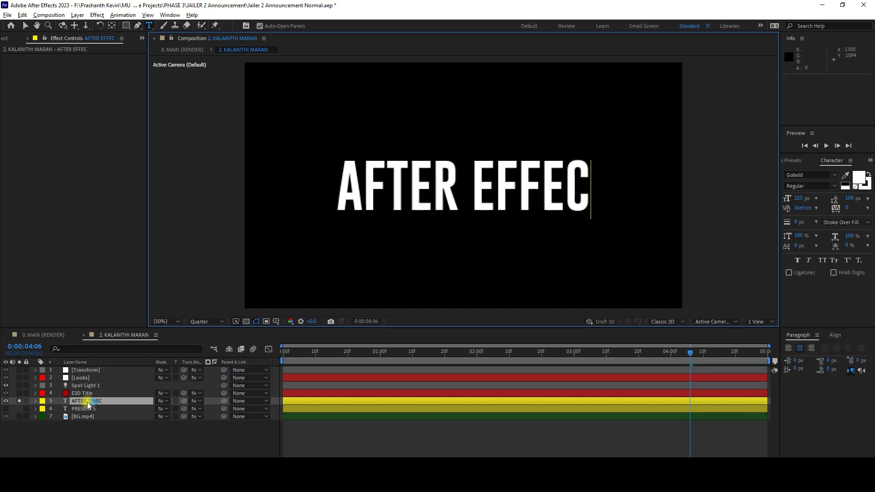
pyautogui.write('TS')
pyautogui.click(50, 420)
pyautogui.click(18, 402)
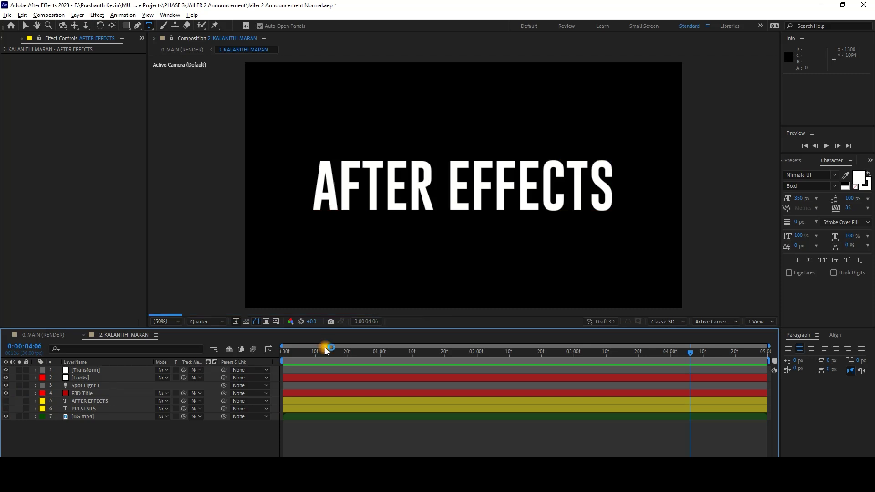
pyautogui.moveTo(308, 352)
pyautogui.mouseDown()
pyautogui.moveTo(288, 354)
pyautogui.moveTo(426, 354)
pyautogui.mouseUp()
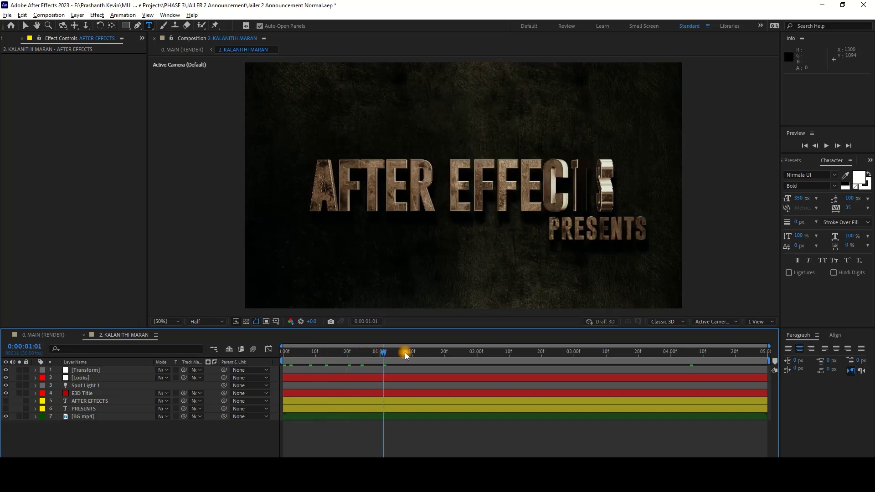
pyautogui.click(91, 393)
pyautogui.click(53, 78)
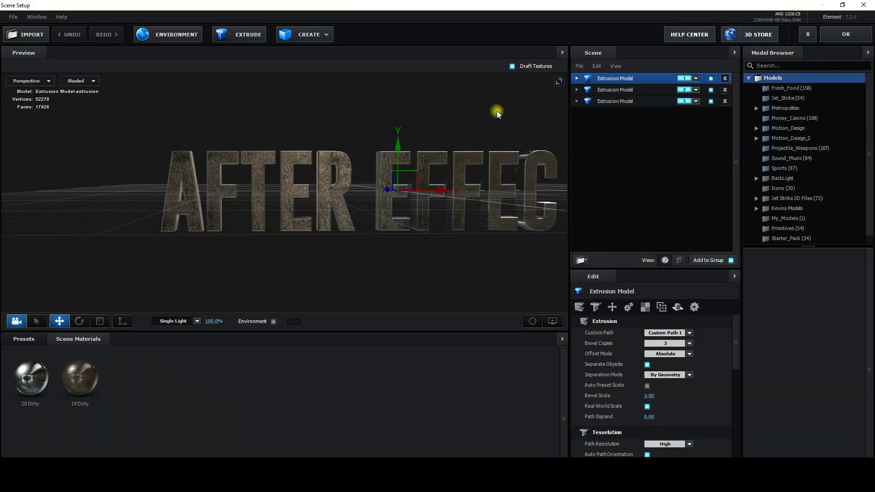
pyautogui.moveTo(498, 113); pyautogui.dragTo(441, 113)
pyautogui.click(577, 78)
pyautogui.click(577, 80)
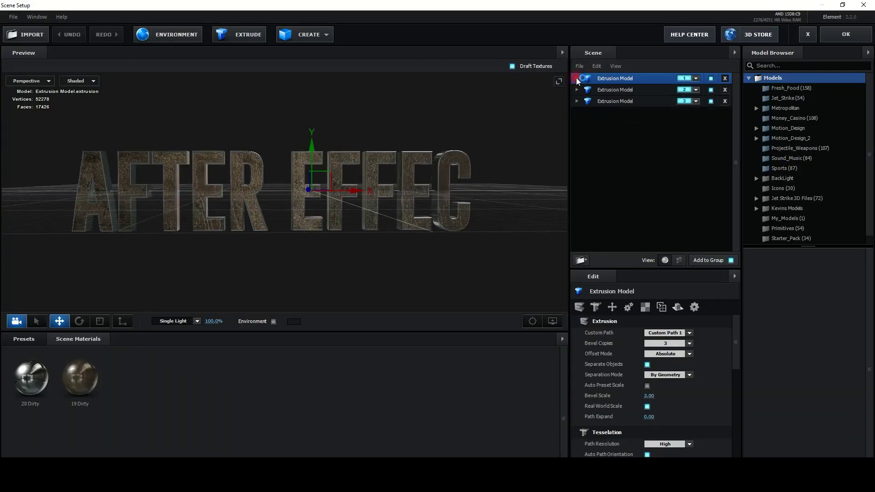
pyautogui.click(577, 79)
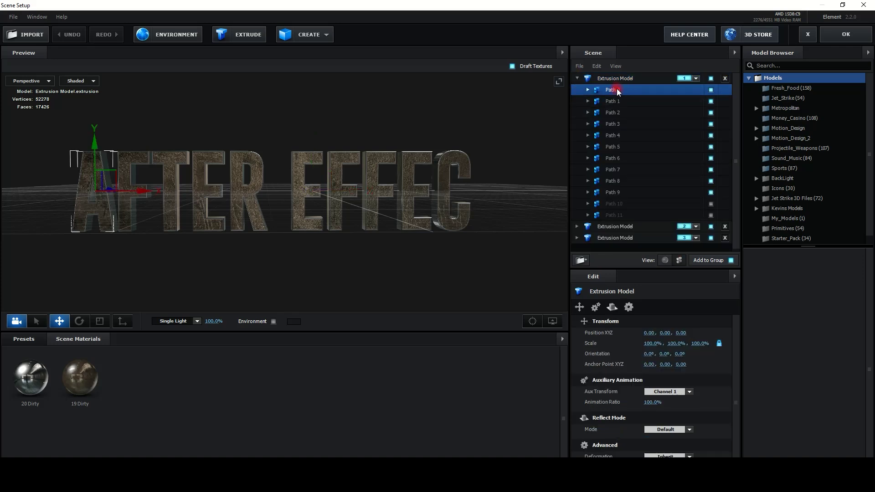
pyautogui.rightClick(619, 101)
pyautogui.click(613, 102)
pyautogui.rightClick(620, 100)
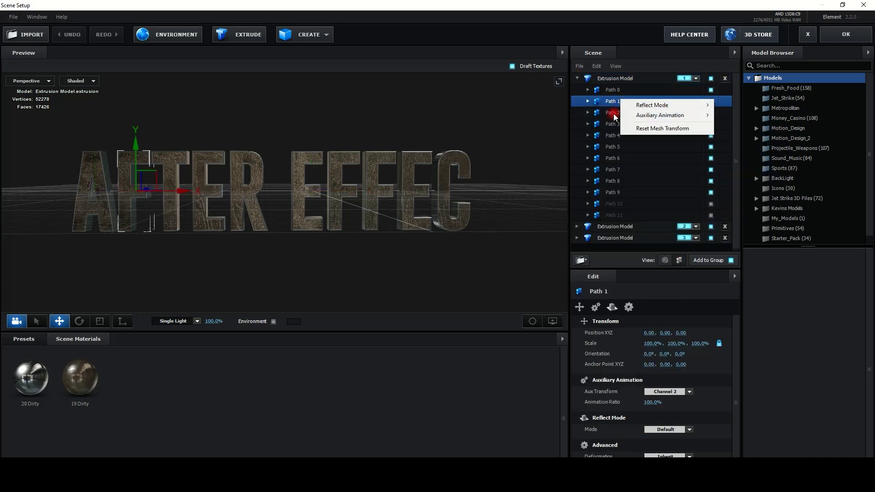
pyautogui.click(627, 113)
pyautogui.click(626, 124)
pyautogui.click(627, 136)
pyautogui.click(627, 146)
pyautogui.click(627, 158)
pyautogui.click(627, 170)
pyautogui.click(627, 181)
pyautogui.click(626, 192)
pyautogui.rightClick(624, 190)
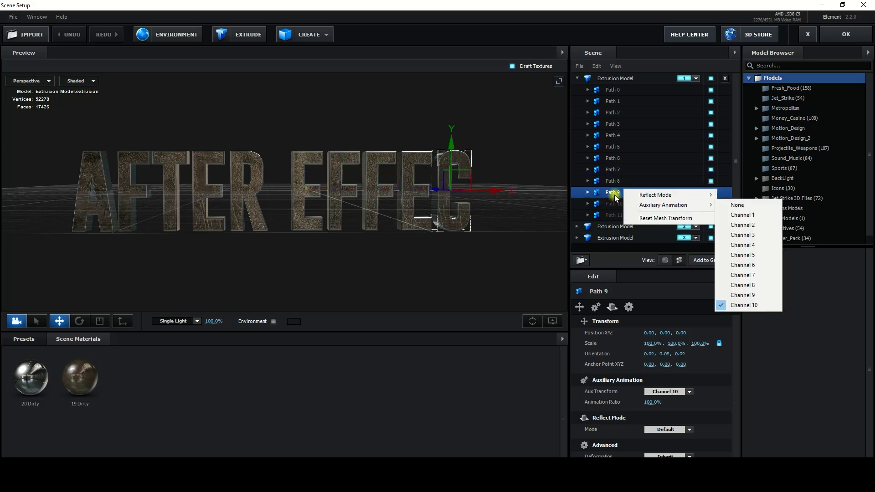
pyautogui.click(628, 195)
pyautogui.click(578, 78)
pyautogui.click(592, 89)
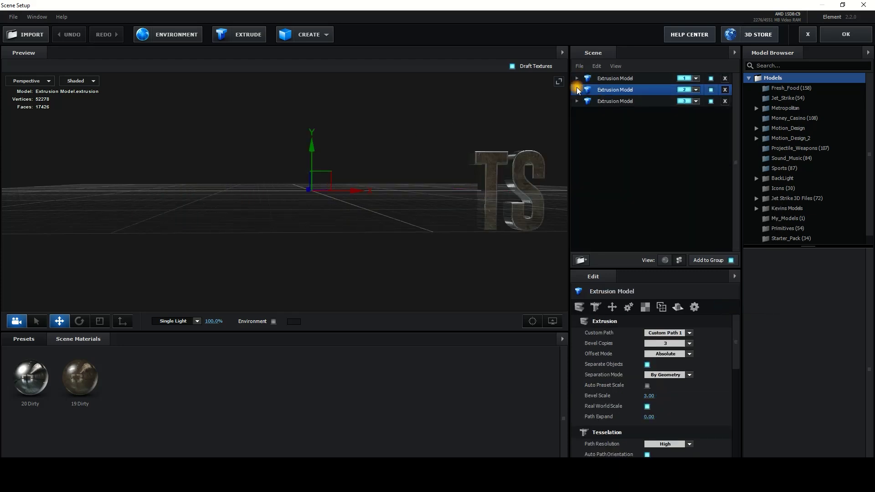
pyautogui.click(577, 89)
pyautogui.click(629, 215)
pyautogui.rightClick(621, 215)
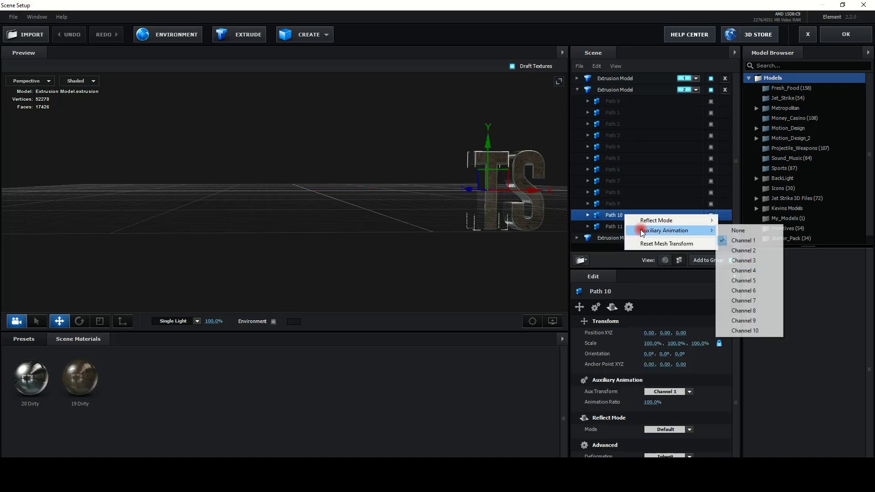
pyautogui.rightClick(614, 227)
pyautogui.click(609, 90)
pyautogui.click(578, 90)
pyautogui.click(615, 78)
pyautogui.click(615, 89)
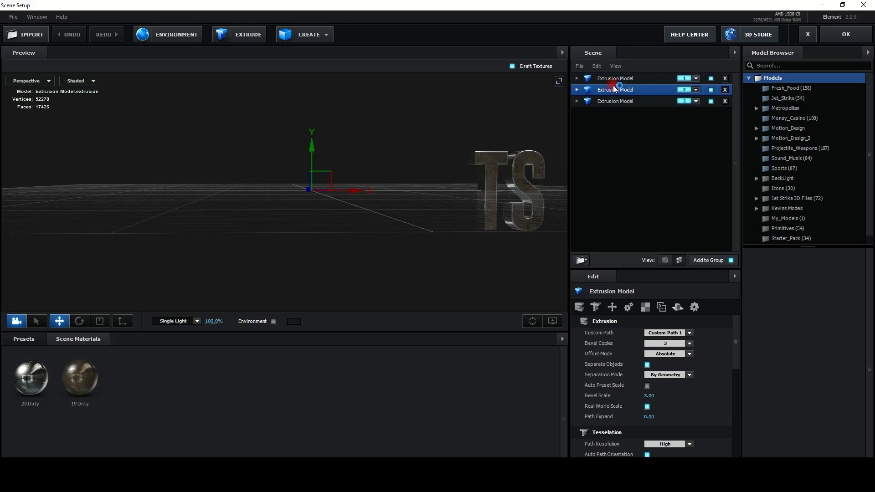
pyautogui.click(639, 78)
pyautogui.click(656, 101)
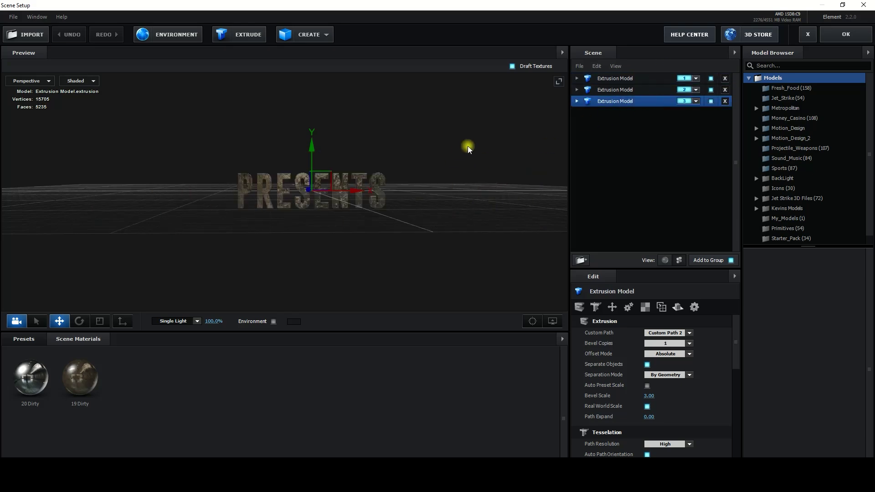
pyautogui.click(846, 31)
pyautogui.click(88, 409)
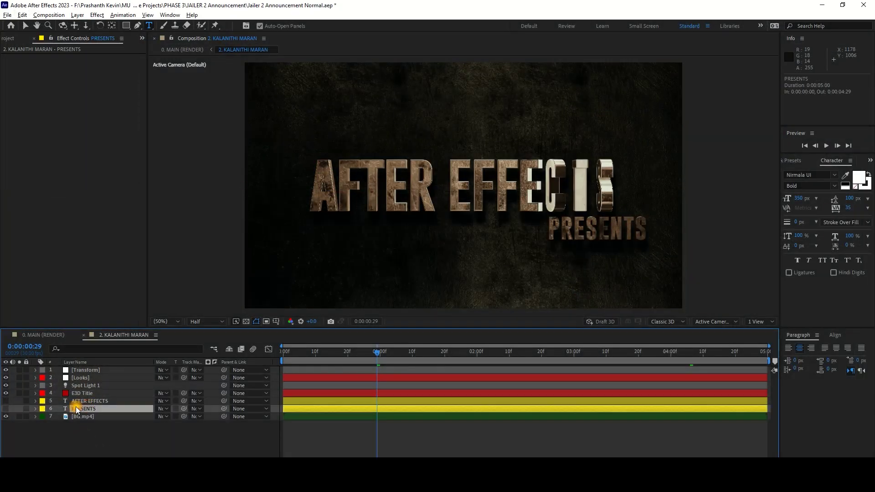
# - Show and solo the PRESENTS layer and retype it as MADE WITH
pyautogui.click(5, 408)
pyautogui.click(19, 409)
pyautogui.doubleClick(75, 409)
pyautogui.write('MADE WITH')
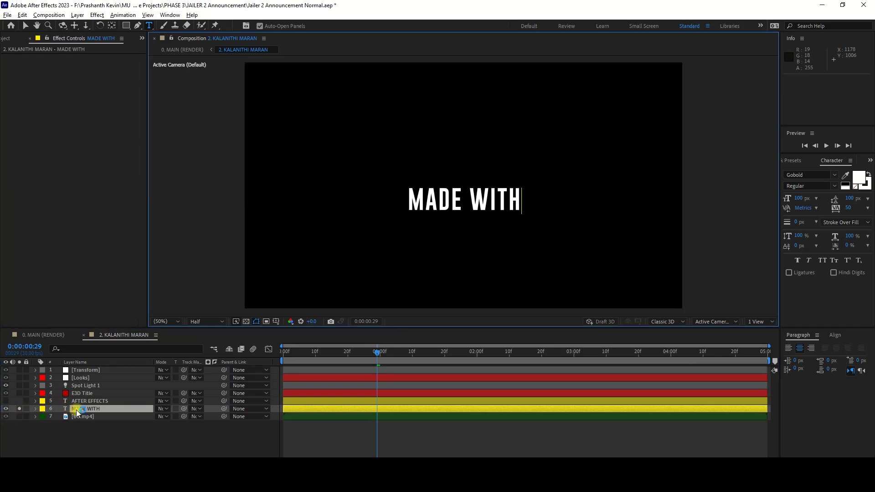
pyautogui.click(6, 400)
# - Unsolo and hide the MADE WITH layer and turn on the proportional grid
pyautogui.click(20, 408)
pyautogui.click(5, 408)
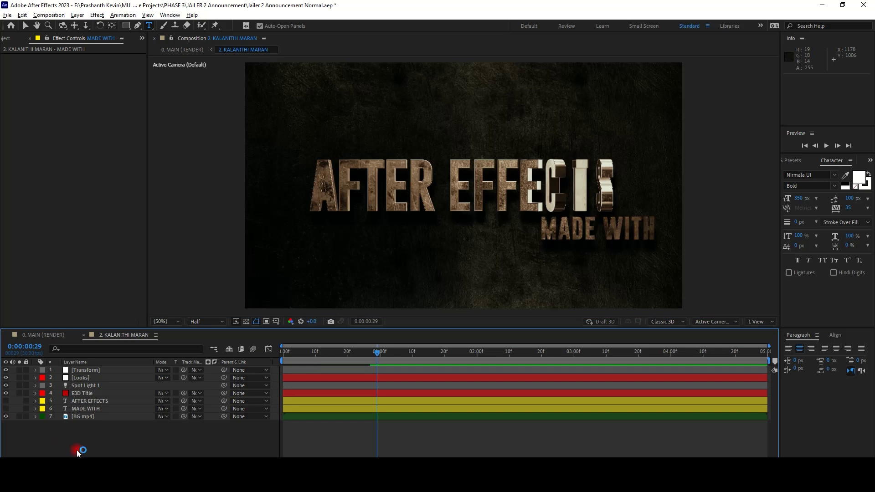
pyautogui.click(276, 321)
pyautogui.click(301, 343)
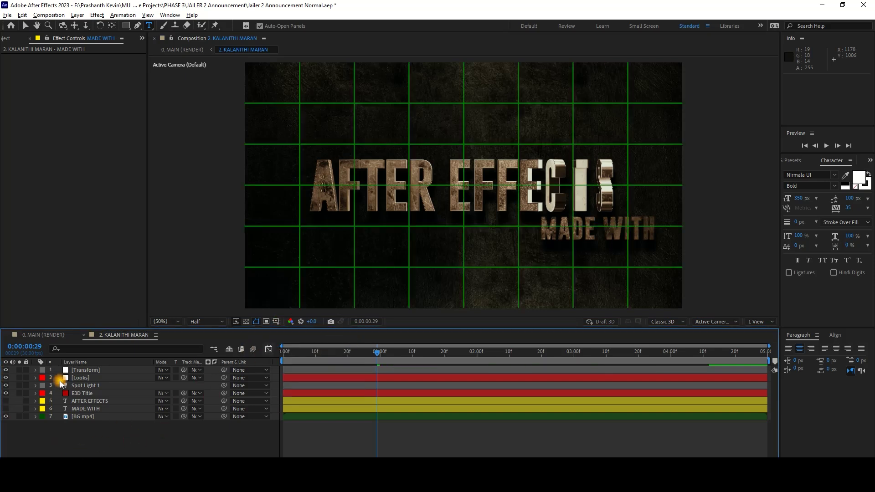
# - Shift the E3D Title layer's world Y position to 10
pyautogui.click(84, 393)
pyautogui.click(11, 134)
pyautogui.moveTo(105, 145); pyautogui.dragTo(116, 145)
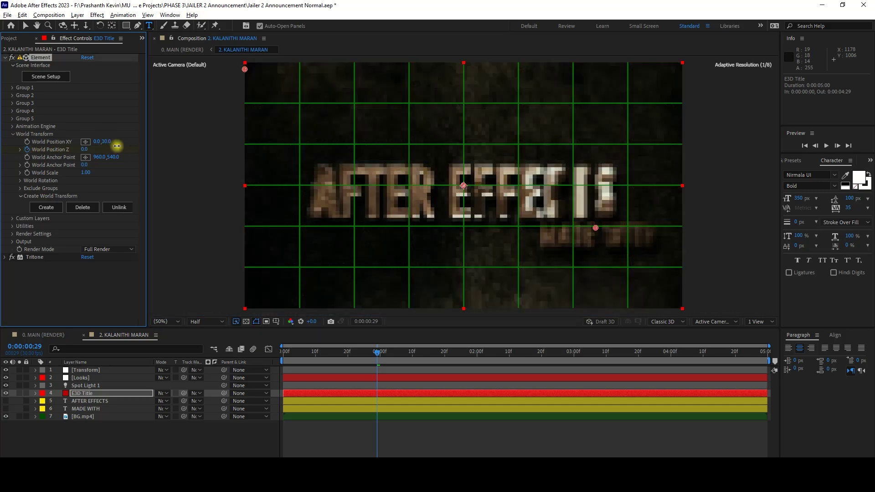
pyautogui.click(14, 133)
# - Set Group 3's Particle Replicator position to X 960, raising MADE WITH above AFTER EFFECTS
pyautogui.click(17, 103)
pyautogui.click(20, 120)
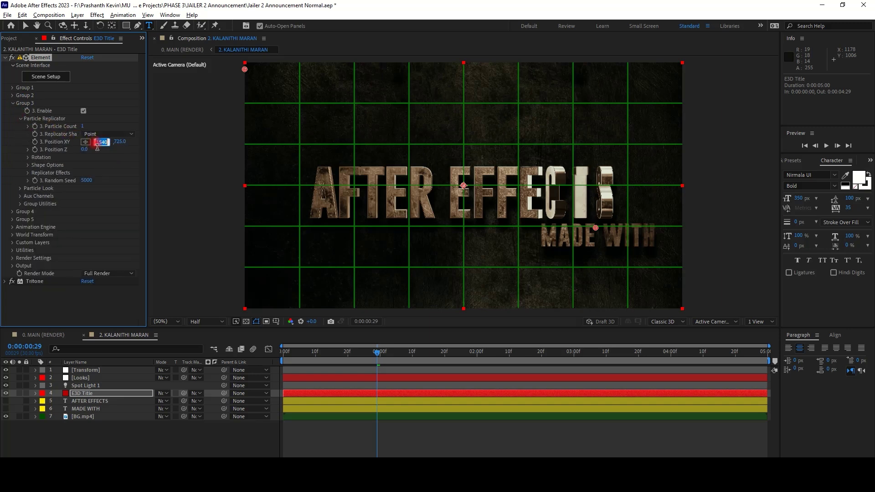
pyautogui.click(89, 142)
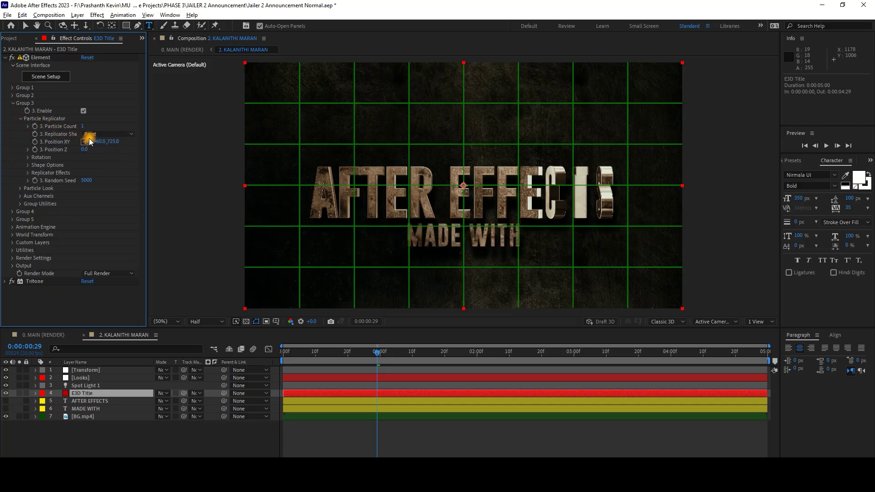
pyautogui.moveTo(110, 145); pyautogui.dragTo(5, 149)
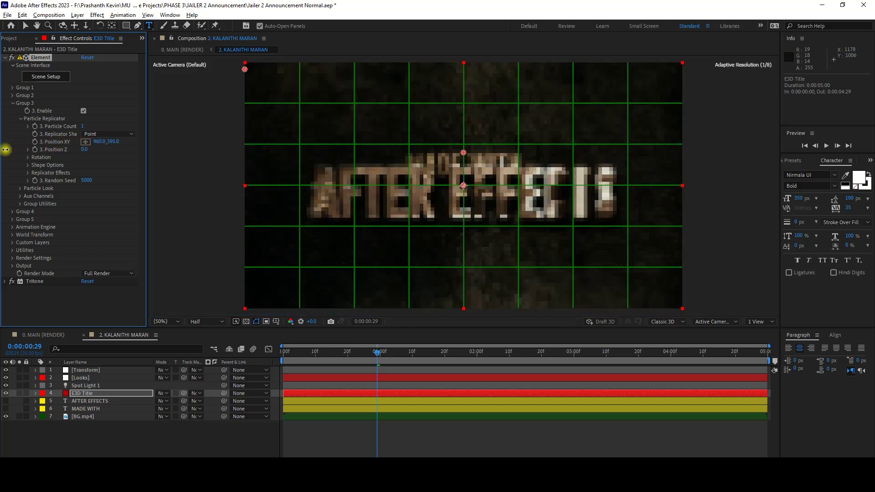
pyautogui.click(94, 145)
pyautogui.moveTo(111, 145); pyautogui.dragTo(94, 145)
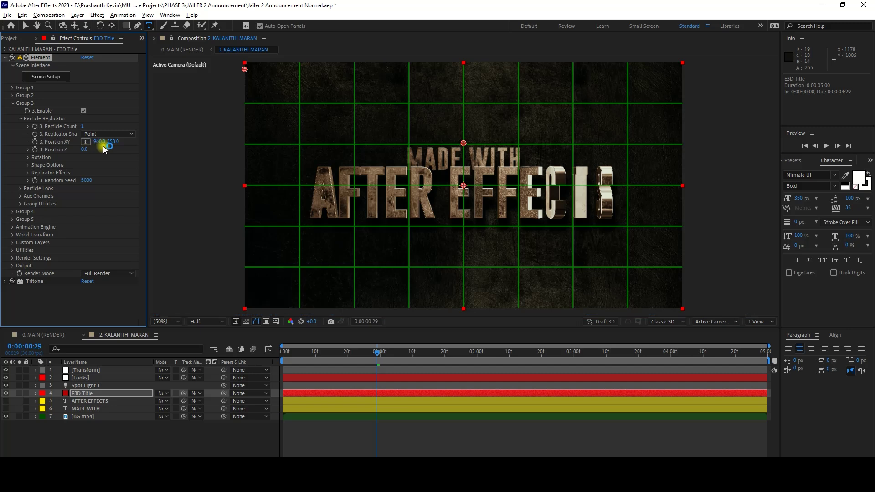
pyautogui.click(12, 103)
# - Re-enter the E3D Title world position value as 5
pyautogui.click(85, 393)
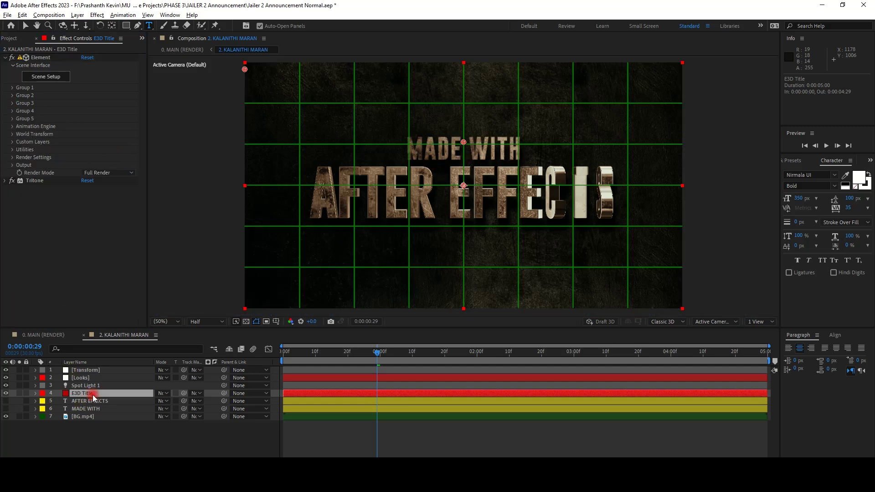
pyautogui.click(12, 135)
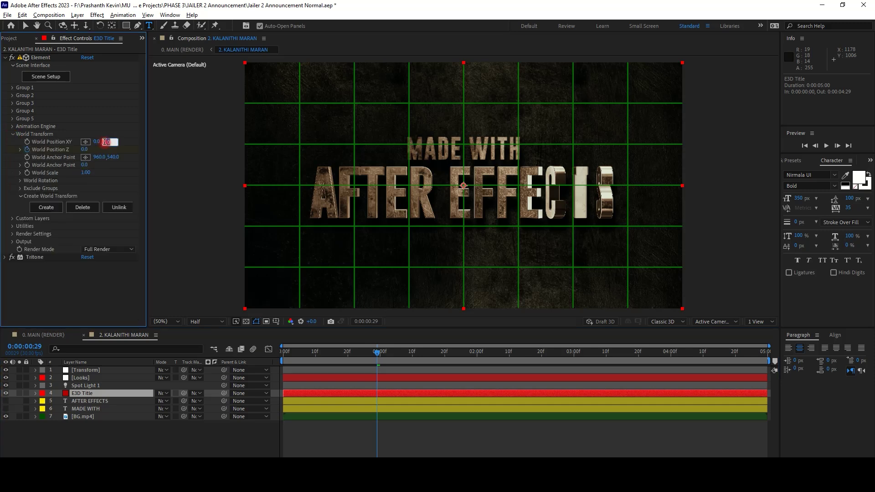
pyautogui.press('Return')
pyautogui.click(109, 141)
pyautogui.write('5')
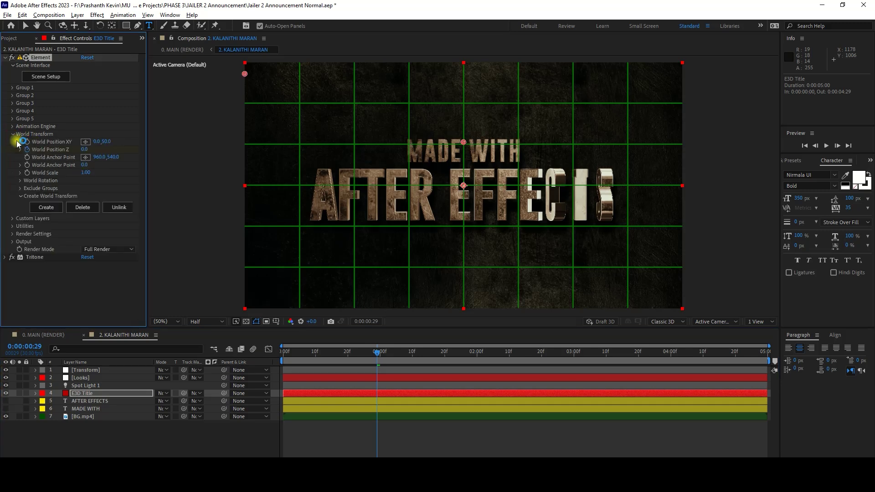
pyautogui.click(13, 134)
# - Turn off the proportional grid, scrub the letter animation, and close the KALANITHI MARAN comp
pyautogui.click(276, 321)
pyautogui.click(309, 341)
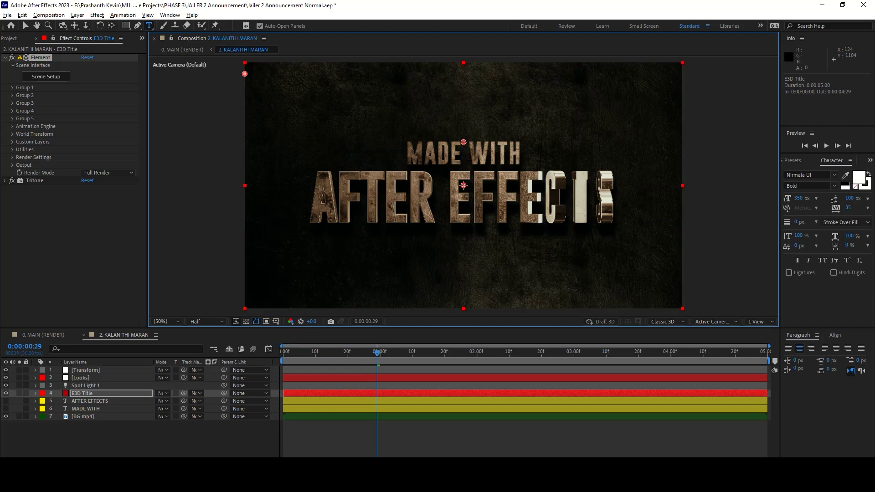
pyautogui.click(253, 454)
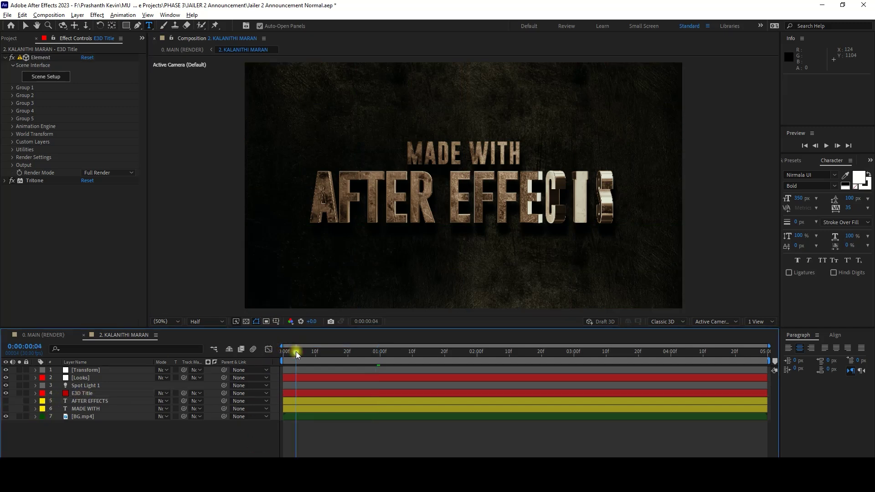
pyautogui.moveTo(297, 354); pyautogui.dragTo(602, 361)
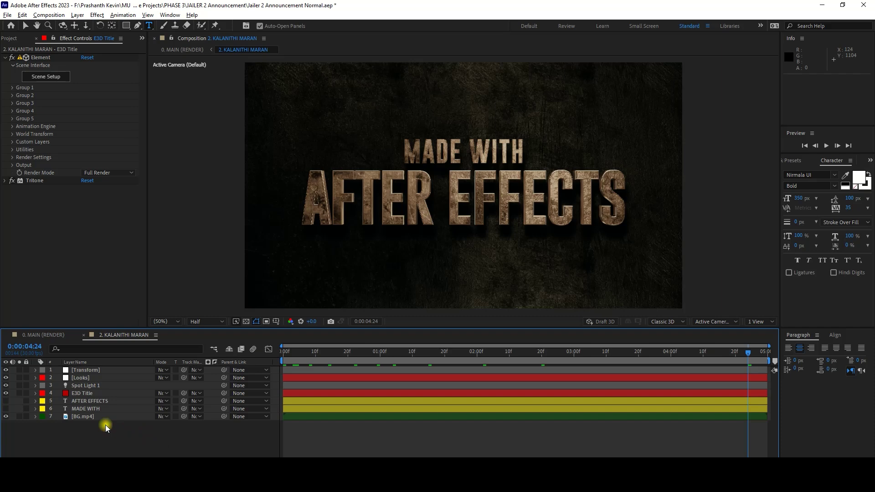
pyautogui.click(84, 336)
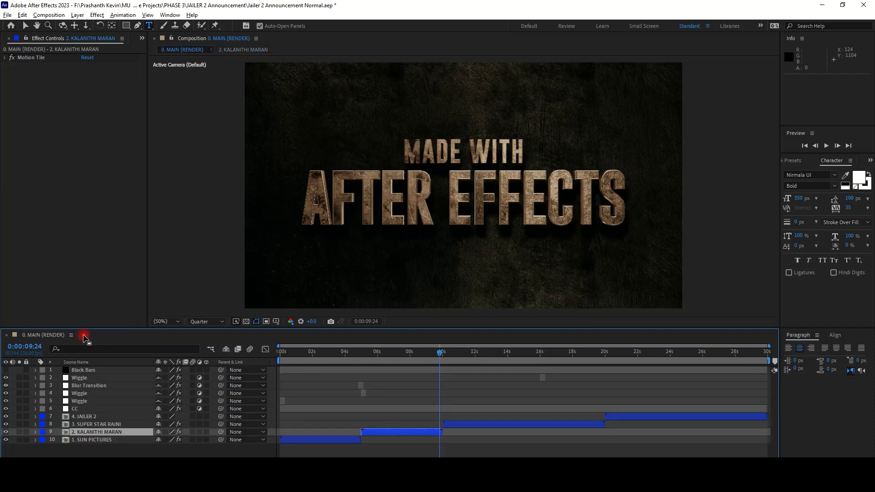
# - Look at the SUPER STAR dot-light title in the 3. SUPER STAR RAJNI precomp, then return to 0. MAIN (RENDER)
pyautogui.doubleClick(94, 423)
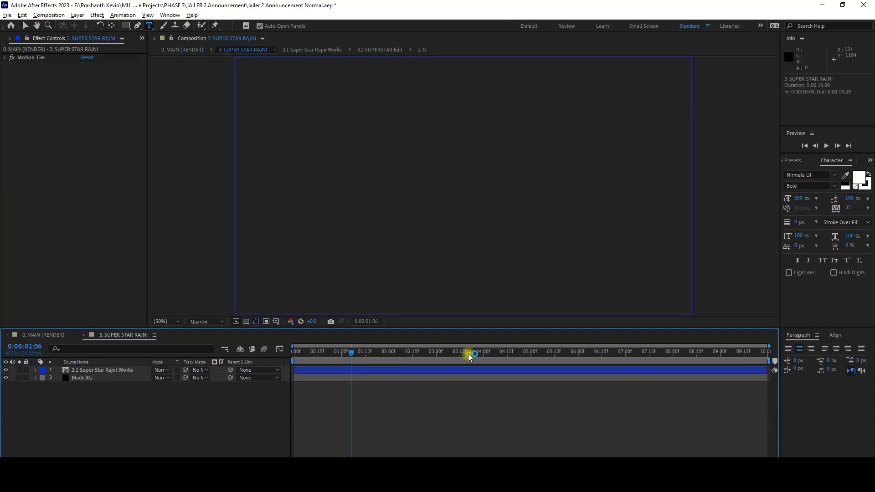
pyautogui.moveTo(468, 356); pyautogui.dragTo(711, 358)
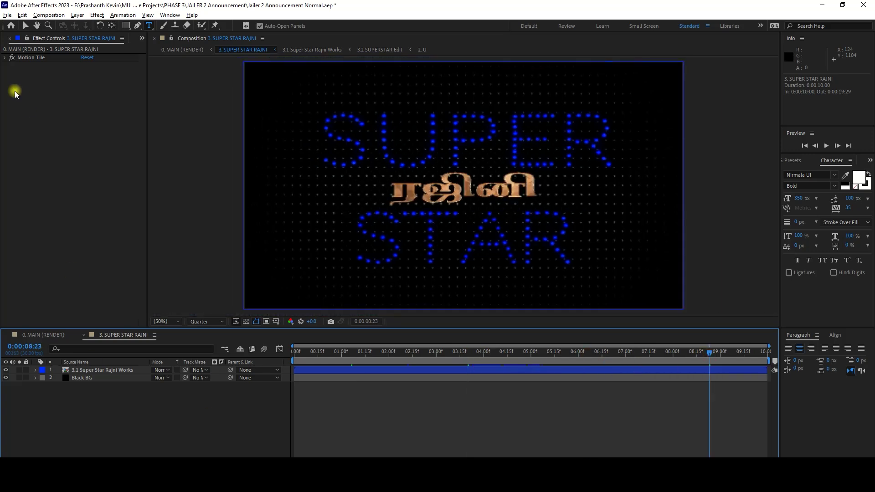
pyautogui.click(142, 38)
pyautogui.click(150, 48)
# - Expand the SUPER STAR (EDIT) folder to find the letter comps and open 3. SUPER STAR RAJNI
pyautogui.click(5, 146)
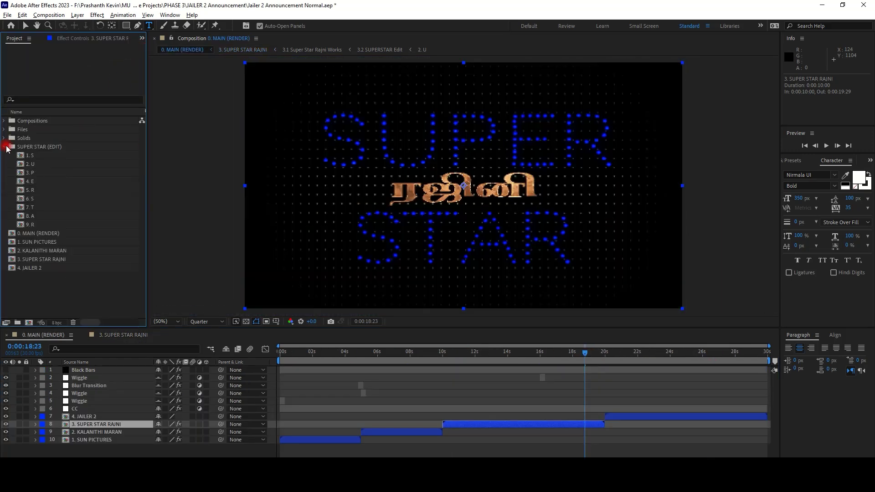
pyautogui.moveTo(32, 161); pyautogui.dragTo(54, 218)
pyautogui.click(53, 223)
pyautogui.click(127, 349)
pyautogui.click(123, 335)
# - Drill into 3.1 Super Star Rajni Works and 3.2 SUPERSTAR Edit, then preview the letters
pyautogui.doubleClick(98, 373)
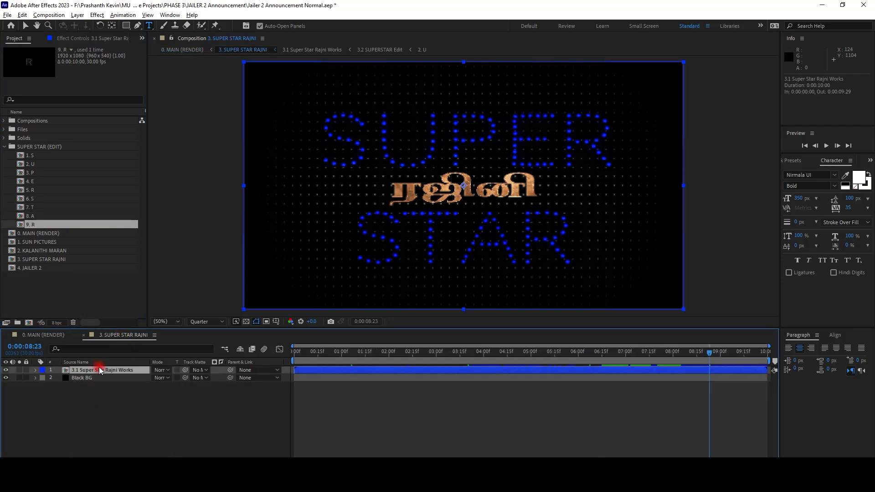
pyautogui.click(98, 428)
pyautogui.doubleClick(97, 426)
pyautogui.moveTo(293, 365); pyautogui.dragTo(322, 363)
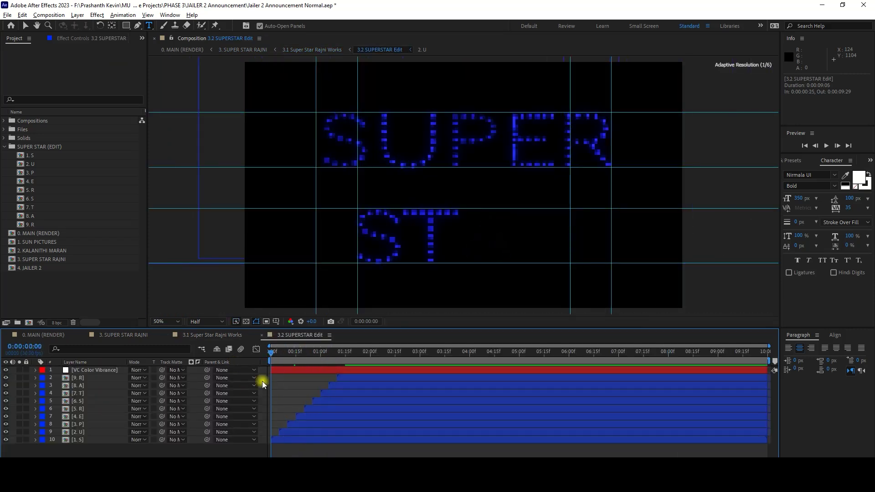
pyautogui.press('space')
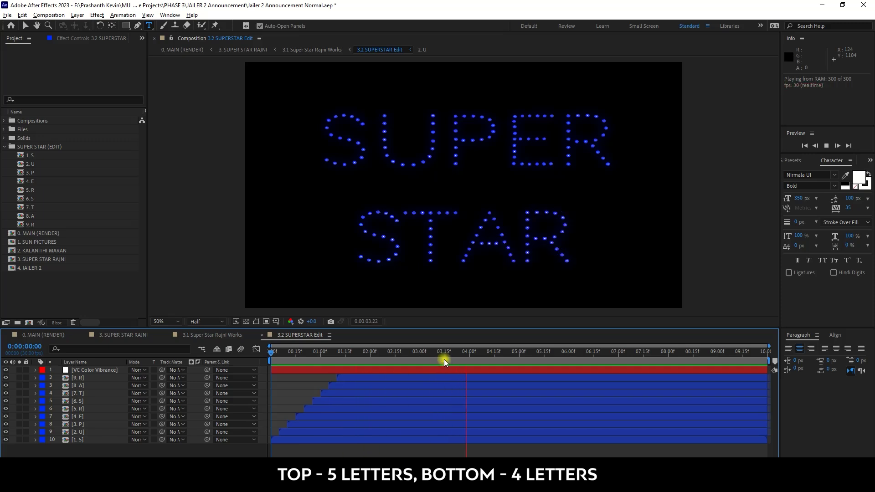
pyautogui.moveTo(361, 354); pyautogui.dragTo(481, 354)
pyautogui.click(93, 439)
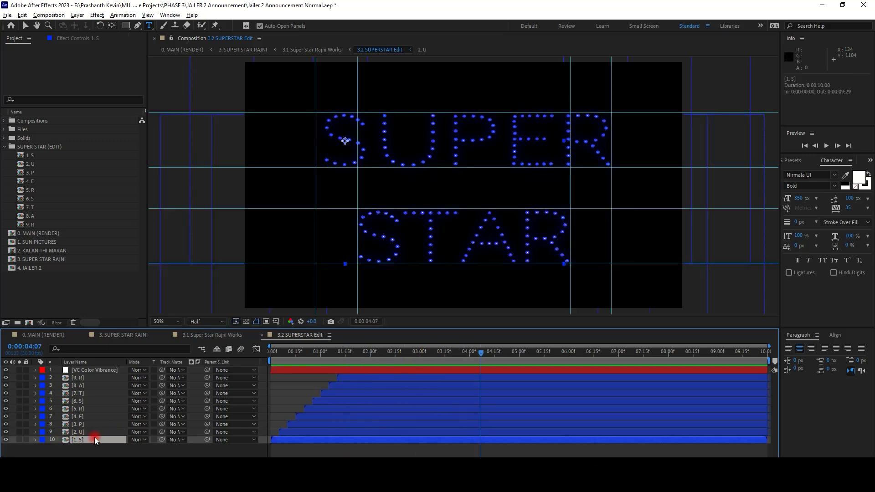
# - Inspect the 1. S letter precomp against the 3.2 SUPERSTAR Edit timeline at 0:00:02:10
pyautogui.doubleClick(95, 439)
pyautogui.click(62, 379)
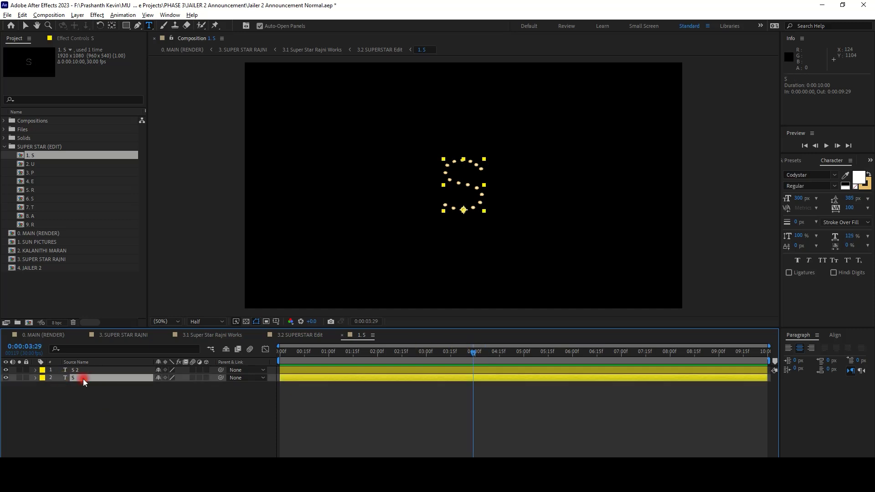
pyautogui.click(94, 385)
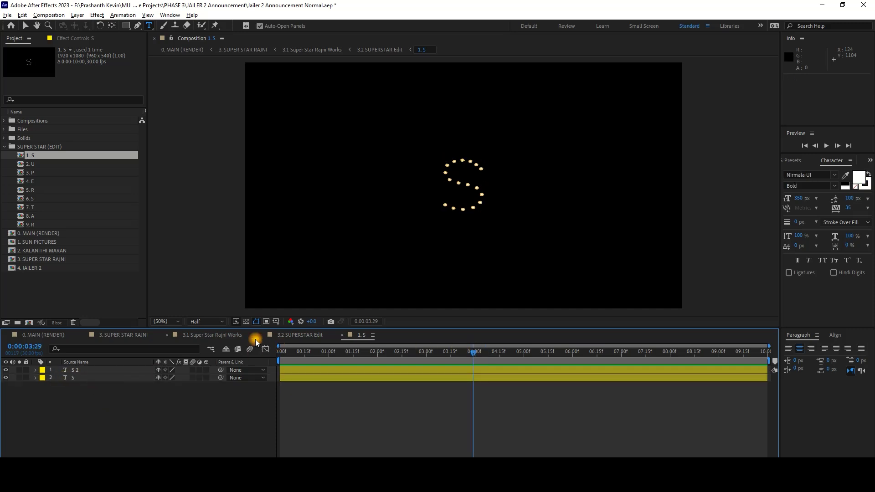
pyautogui.click(304, 335)
pyautogui.moveTo(335, 352); pyautogui.dragTo(386, 352)
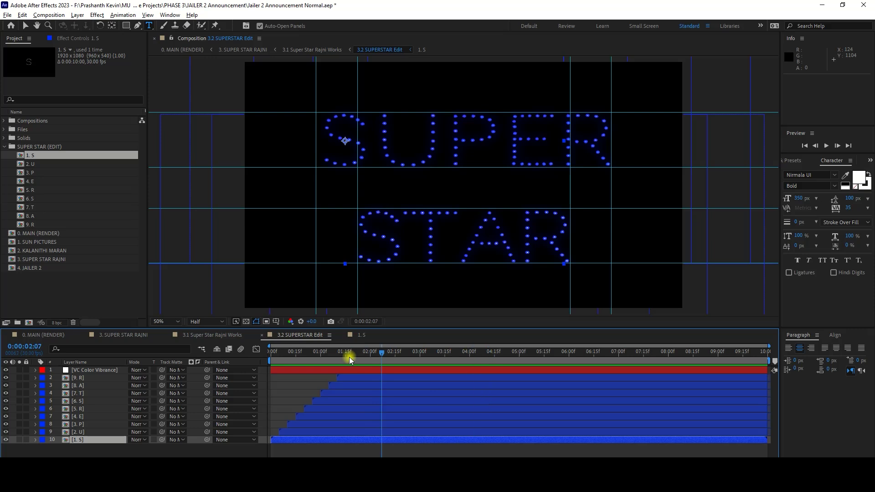
pyautogui.click(178, 450)
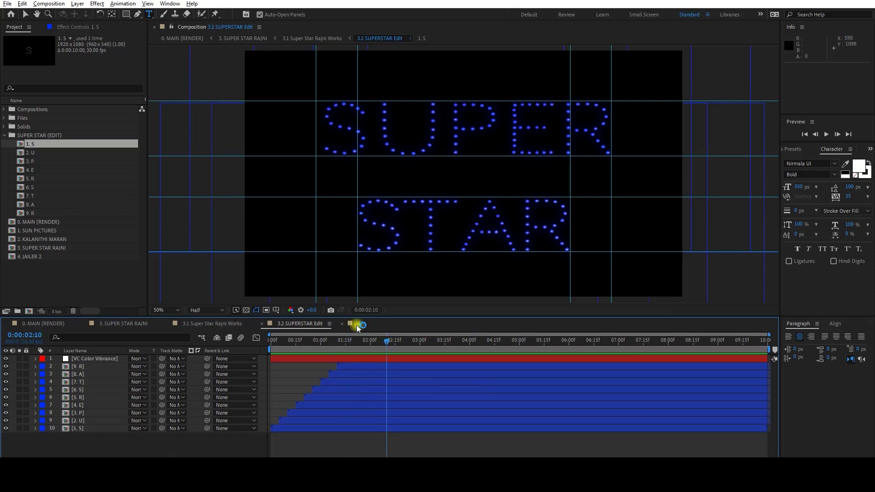
pyautogui.click(357, 326)
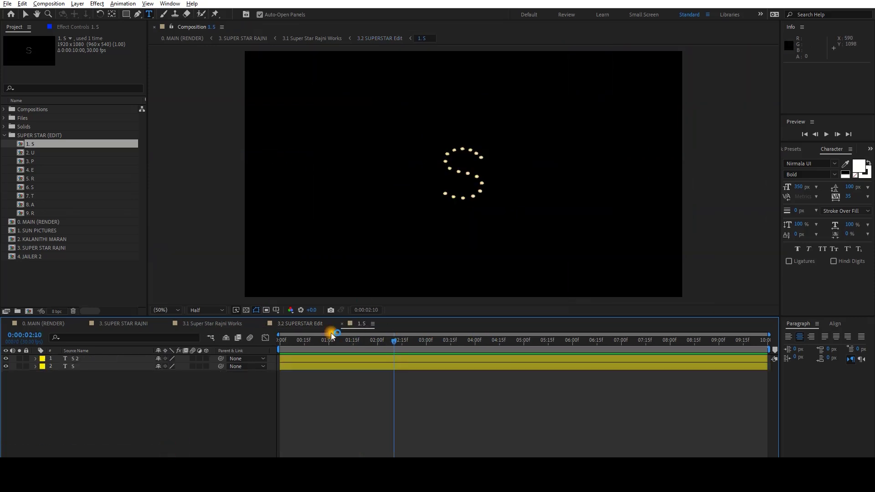
# - Retype both S text layers in the 1. S comp to P
pyautogui.click(84, 368)
pyautogui.doubleClick(84, 367)
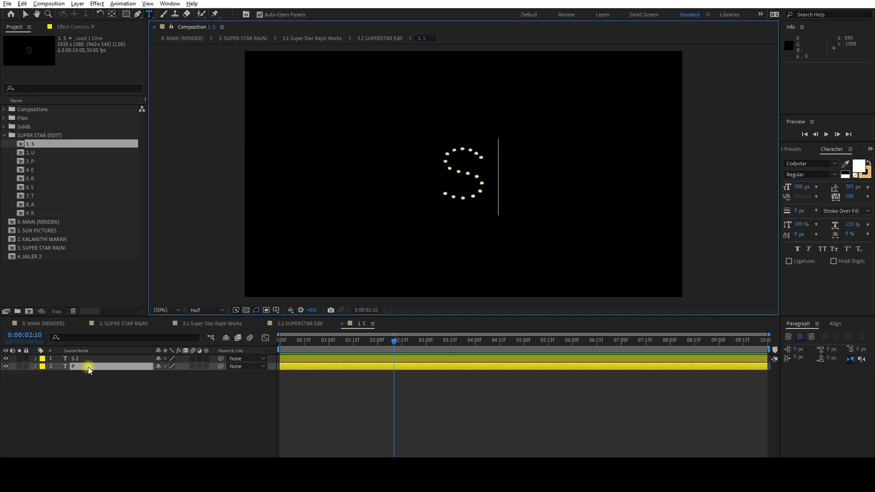
pyautogui.write('P')
pyautogui.doubleClick(84, 359)
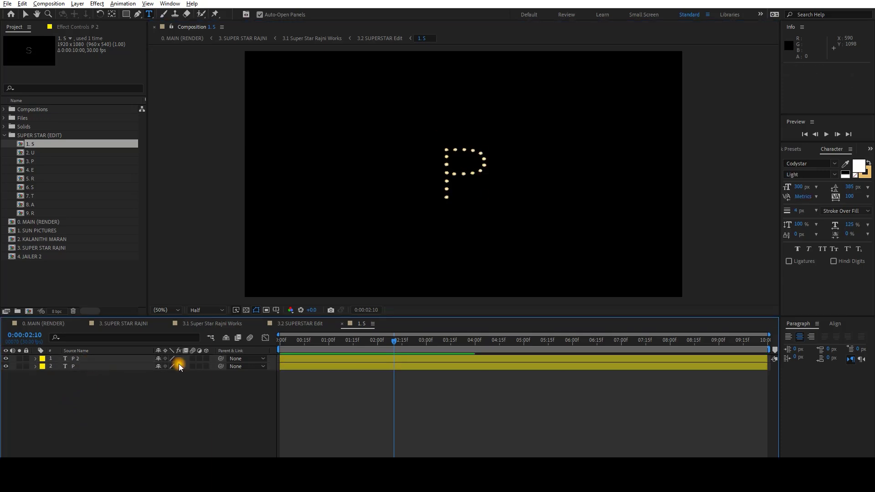
pyautogui.click(341, 324)
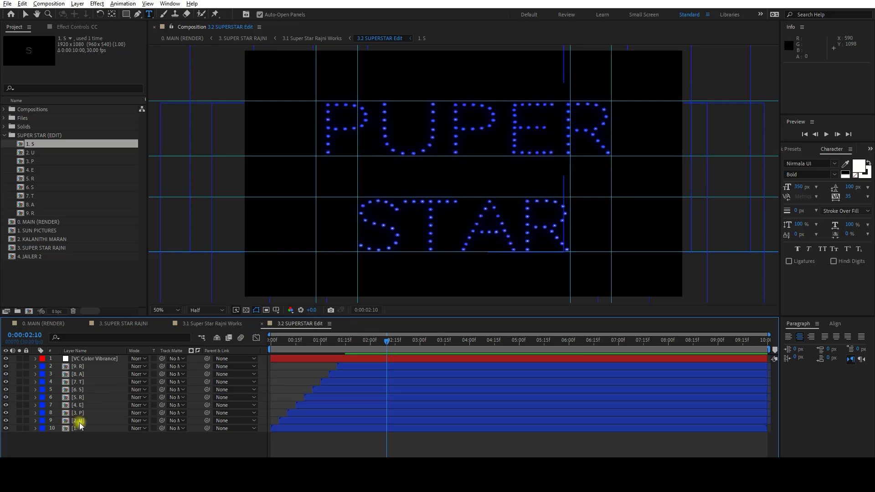
# - Change both U text layers in the 2. U comp to O
pyautogui.doubleClick(78, 420)
pyautogui.click(81, 367)
pyautogui.doubleClick(82, 367)
pyautogui.write('O')
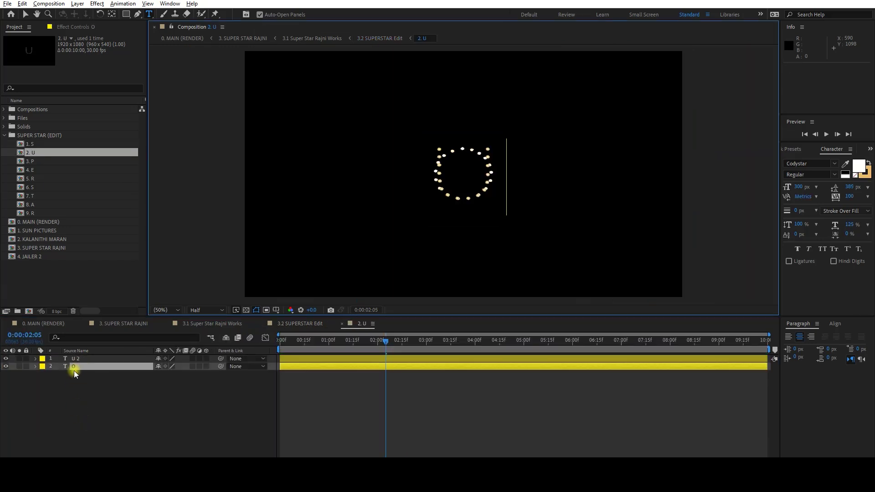
pyautogui.doubleClick(78, 360)
pyautogui.write('O')
pyautogui.click(94, 420)
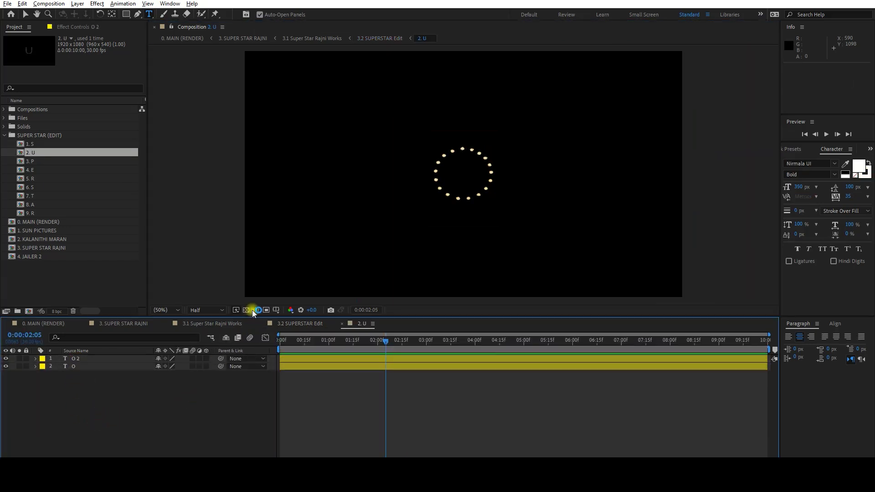
pyautogui.click(342, 324)
# - Change the 3. P comp's letter to W, leaving the 4. E comp unchanged
pyautogui.doubleClick(89, 410)
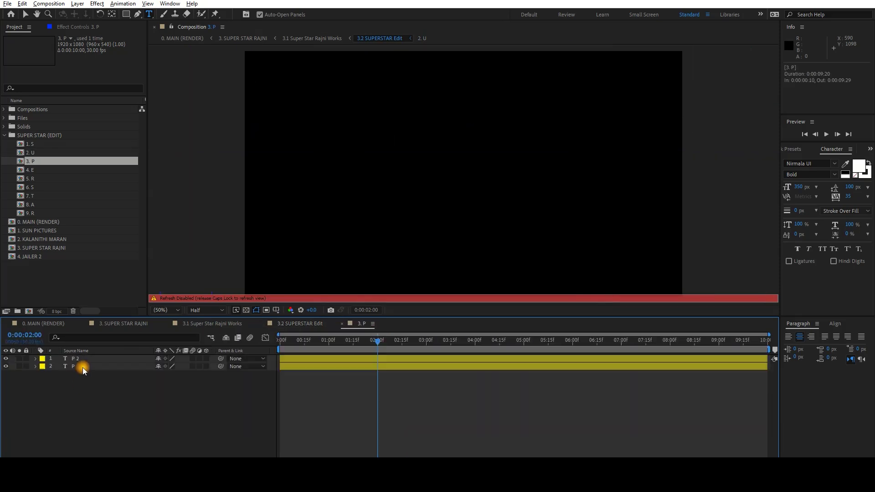
pyautogui.doubleClick(85, 368)
pyautogui.write('W')
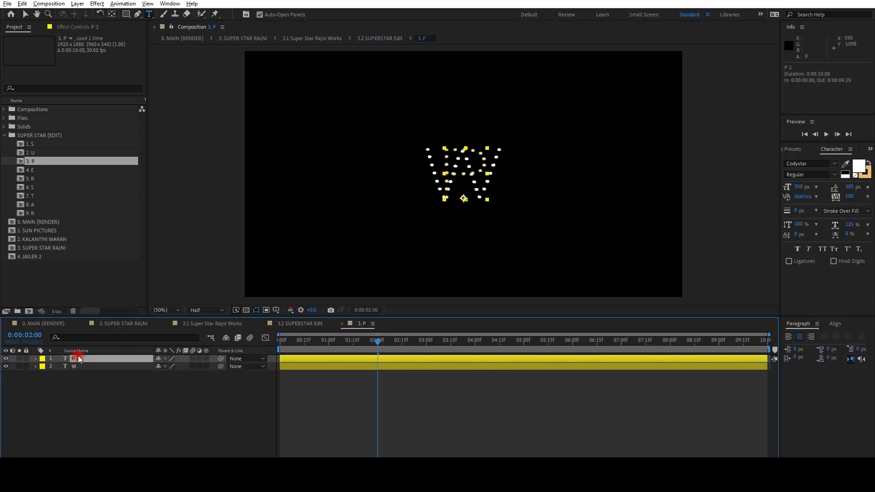
pyautogui.click(97, 388)
pyautogui.click(342, 324)
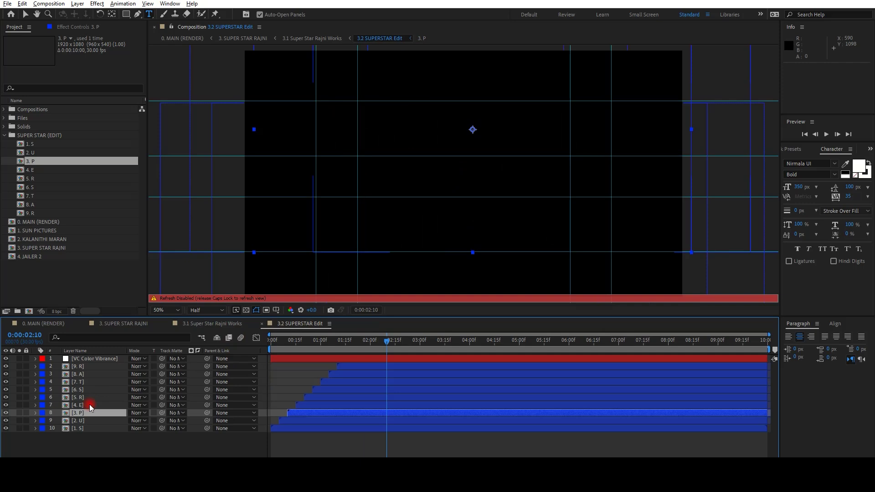
pyautogui.doubleClick(85, 405)
pyautogui.click(342, 324)
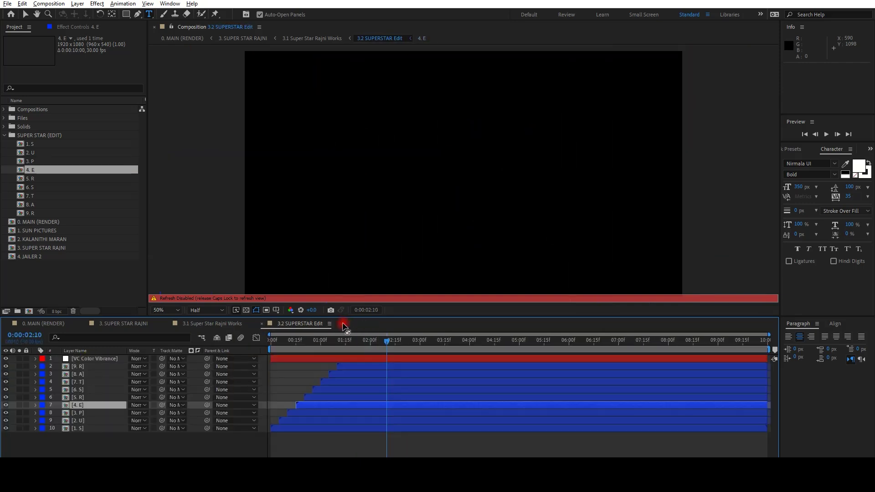
pyautogui.click(131, 449)
# - Release Caps Lock and scrub to 0:00:05:26 to view the updated POWER STAR letters
pyautogui.press('capslock')
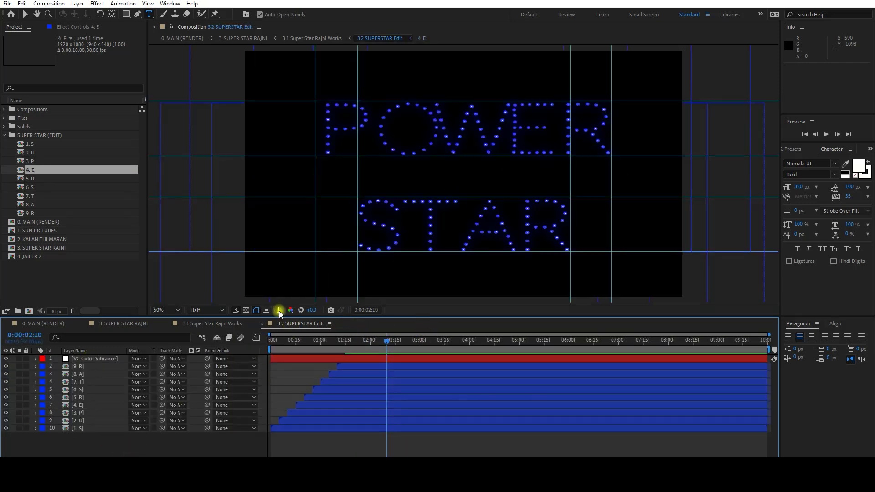
pyautogui.click(289, 315)
pyautogui.click(326, 450)
pyautogui.click(345, 341)
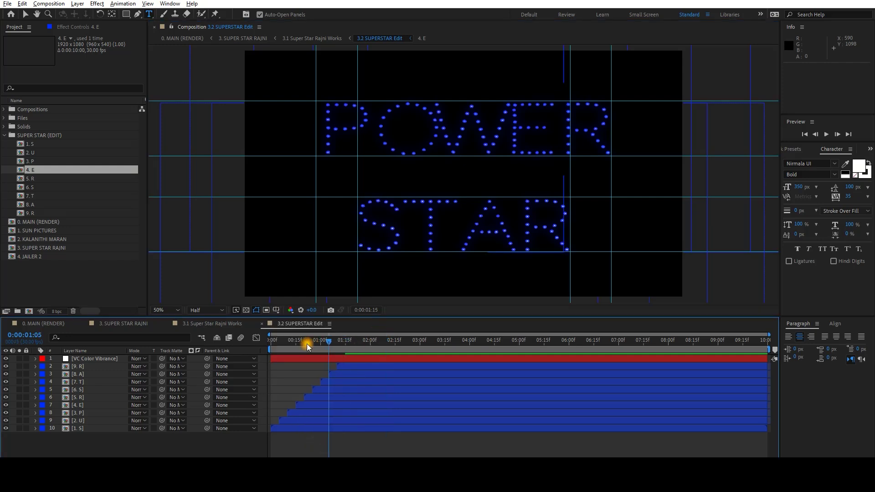
pyautogui.moveTo(313, 347); pyautogui.dragTo(562, 341)
pyautogui.click(78, 427)
pyautogui.click(123, 445)
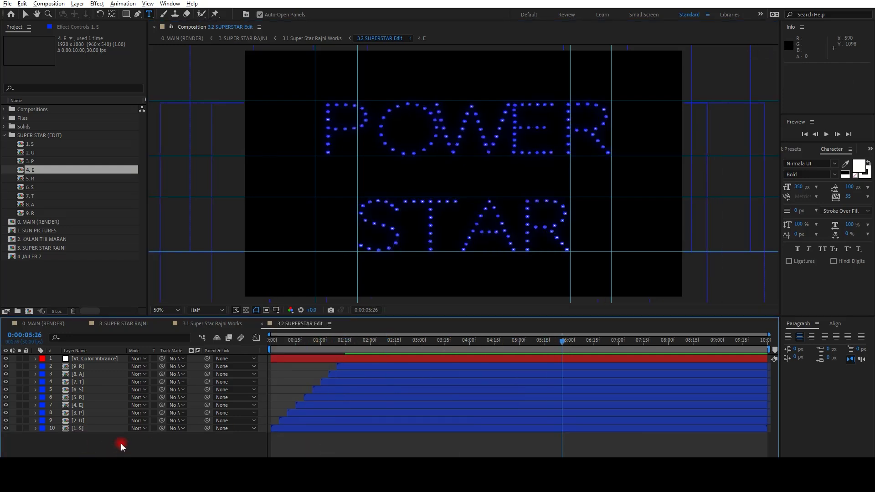
# - Reveal the letter layers' keyframes and show the Position values of the top-word letters
pyautogui.press('u')
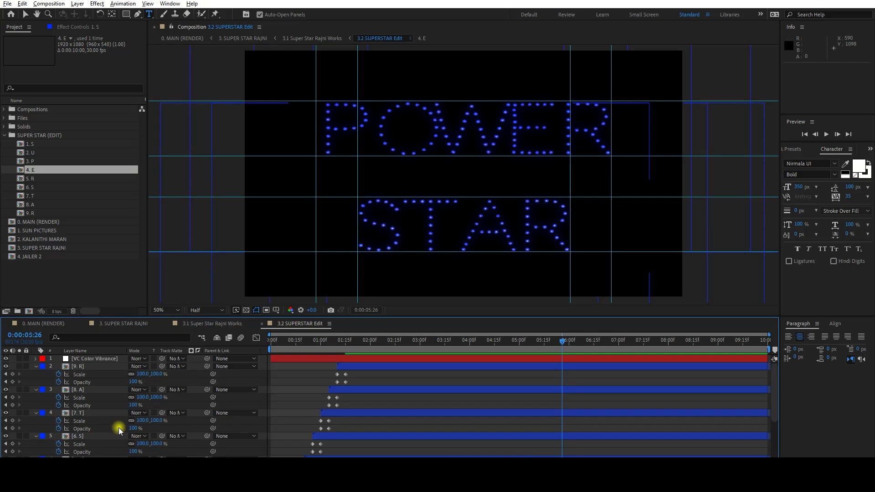
pyautogui.press('u')
pyautogui.click(74, 427)
pyautogui.keyDown('shift'); pyautogui.click(80, 367); pyautogui.keyUp('shift')
pyautogui.click(84, 426)
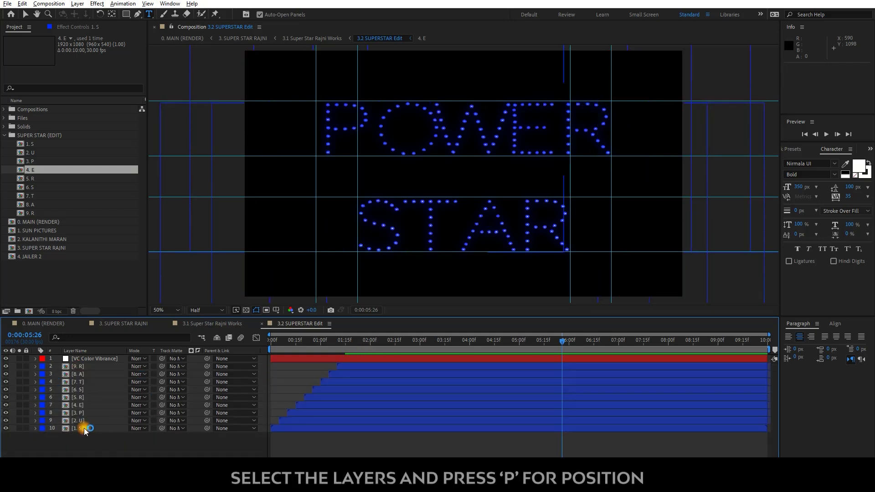
pyautogui.keyDown('shift'); pyautogui.click(86, 399); pyautogui.keyUp('shift')
pyautogui.press('p')
pyautogui.click(322, 422)
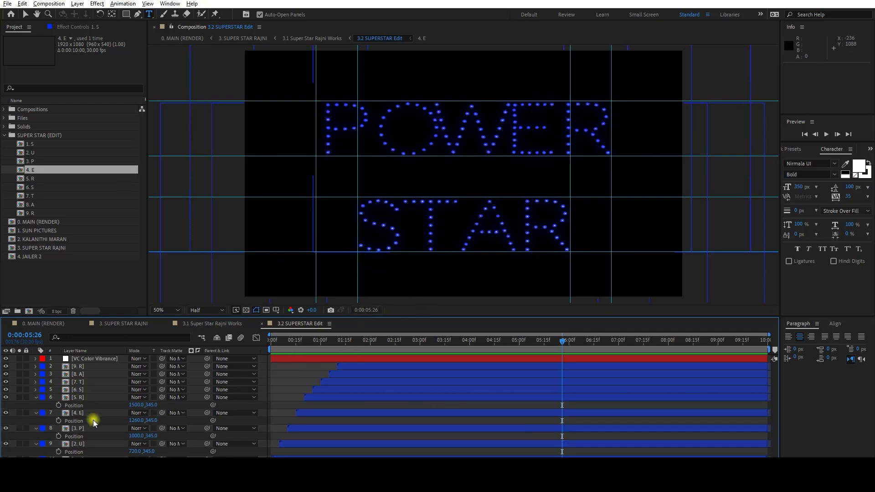
# - Respace the letters: O to about X 700 and E to about X 1300, nudged for even spacing
pyautogui.click(87, 397)
pyautogui.click(87, 413)
pyautogui.click(87, 444)
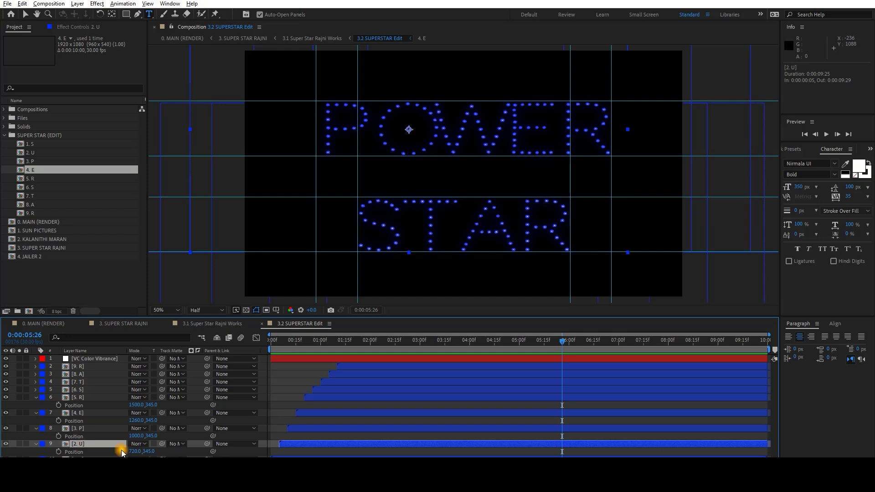
pyautogui.moveTo(136, 453); pyautogui.dragTo(126, 454)
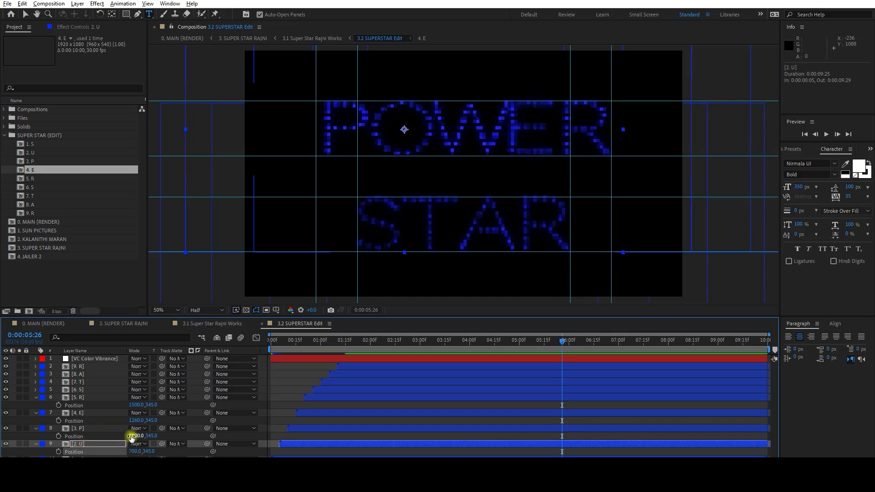
pyautogui.moveTo(136, 420); pyautogui.dragTo(144, 420)
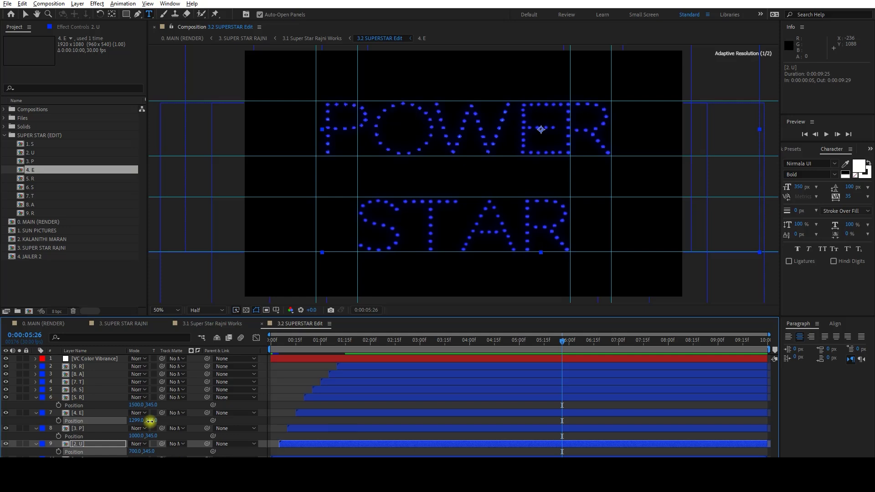
pyautogui.moveTo(150, 421); pyautogui.dragTo(150, 420)
pyautogui.click(273, 383)
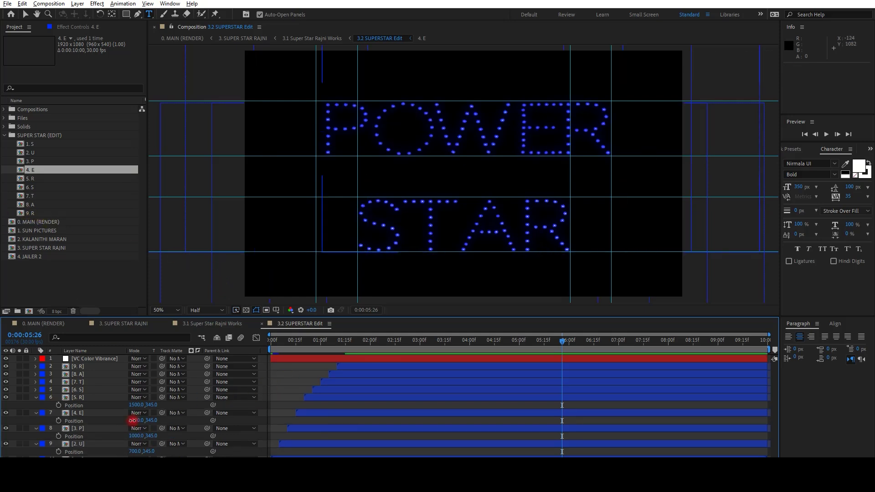
pyautogui.moveTo(133, 420); pyautogui.dragTo(131, 420)
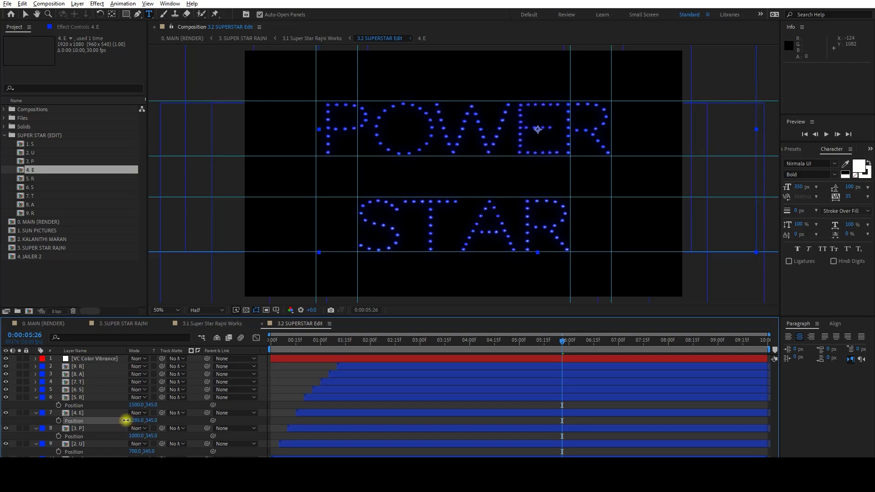
pyautogui.click(279, 381)
# - Hide the guide lines, preview the POWER STAR animation, and close the 3.2 SUPERSTAR Edit timeline
pyautogui.click(282, 312)
pyautogui.click(289, 354)
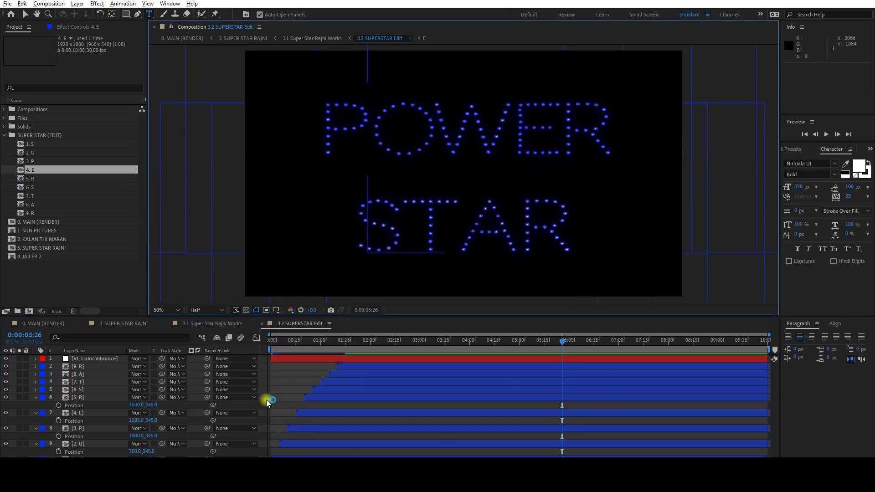
pyautogui.press('u')
pyautogui.click(273, 341)
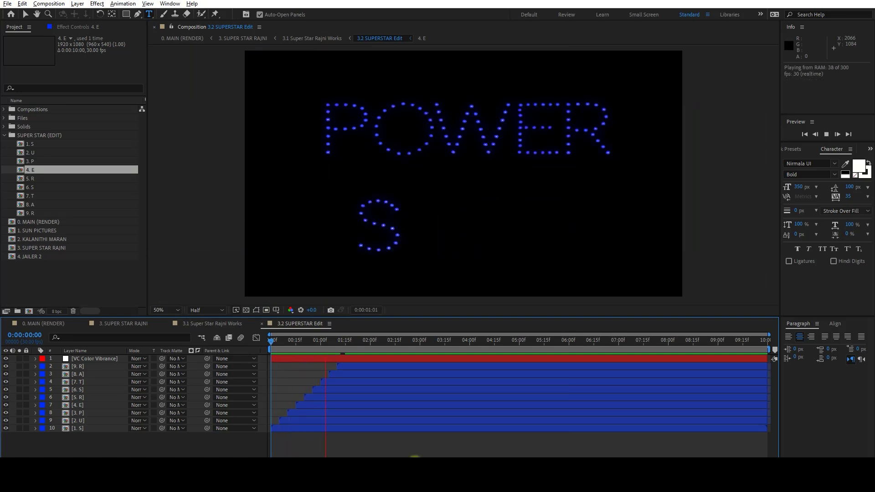
pyautogui.click(312, 342)
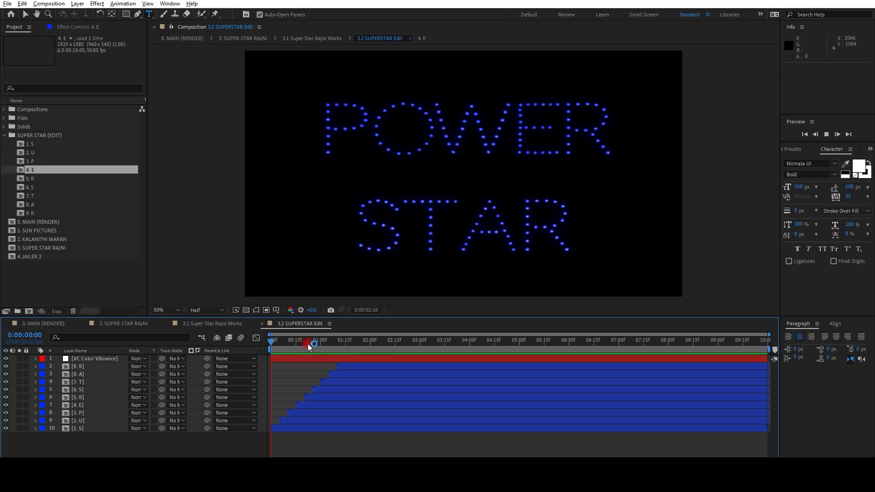
pyautogui.press('space')
pyautogui.click(262, 324)
pyautogui.click(457, 341)
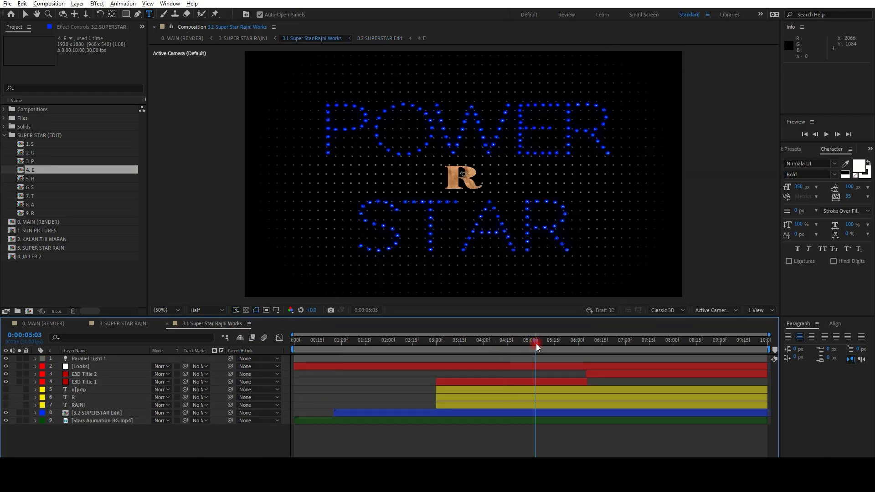
# - Change the centre RAJNI title text to TITLE
pyautogui.moveTo(508, 345); pyautogui.dragTo(566, 348)
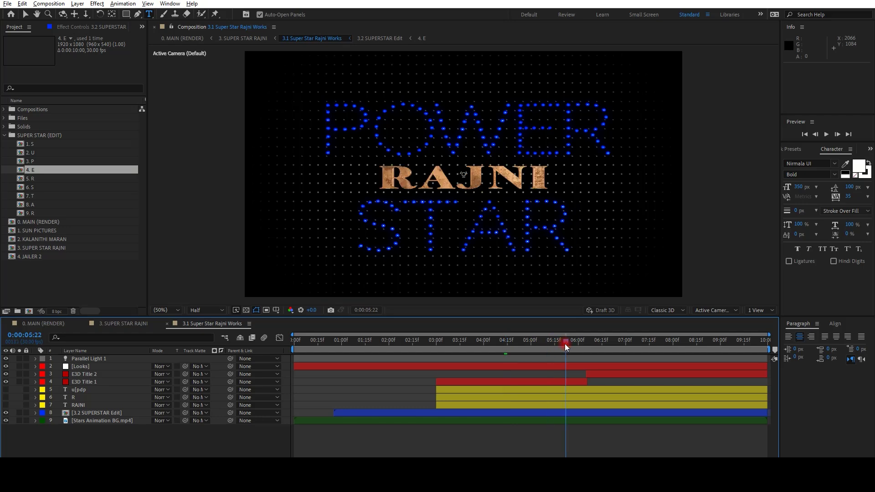
pyautogui.click(84, 405)
pyautogui.write('TITLE')
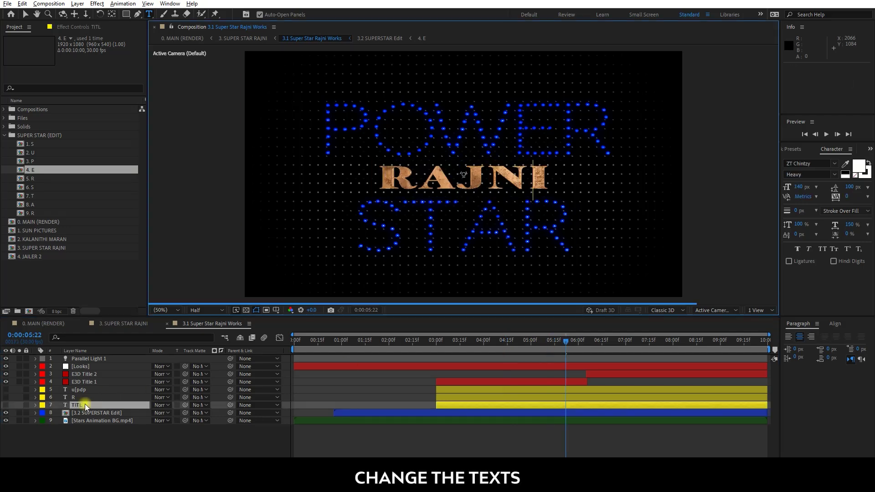
pyautogui.click(193, 450)
# - Change the single letter R to T and preview its animation
pyautogui.click(499, 341)
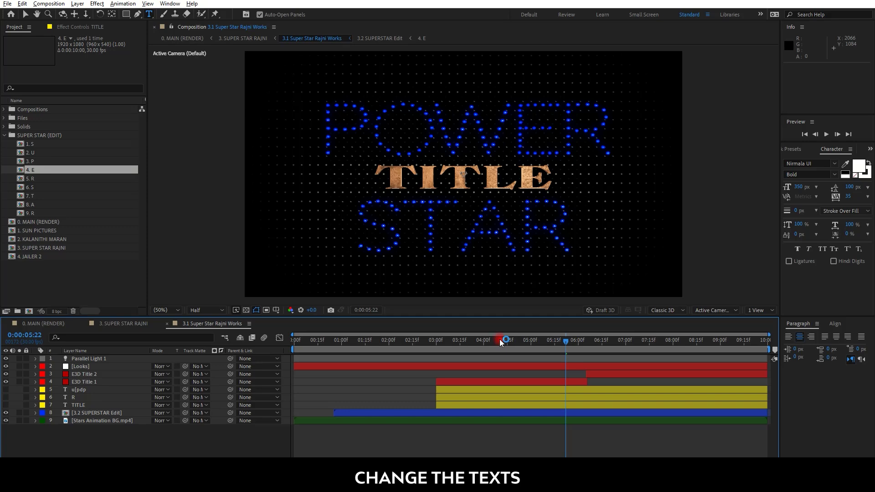
pyautogui.doubleClick(78, 397)
pyautogui.write('T')
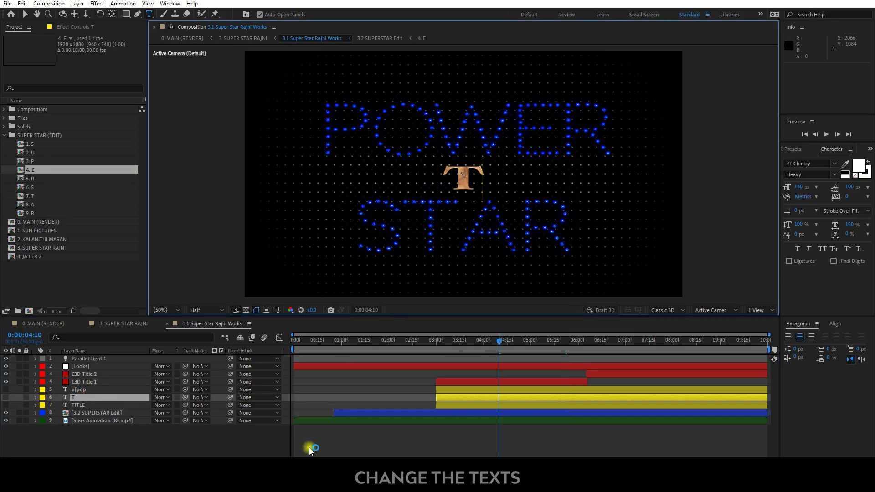
pyautogui.click(308, 446)
pyautogui.click(433, 348)
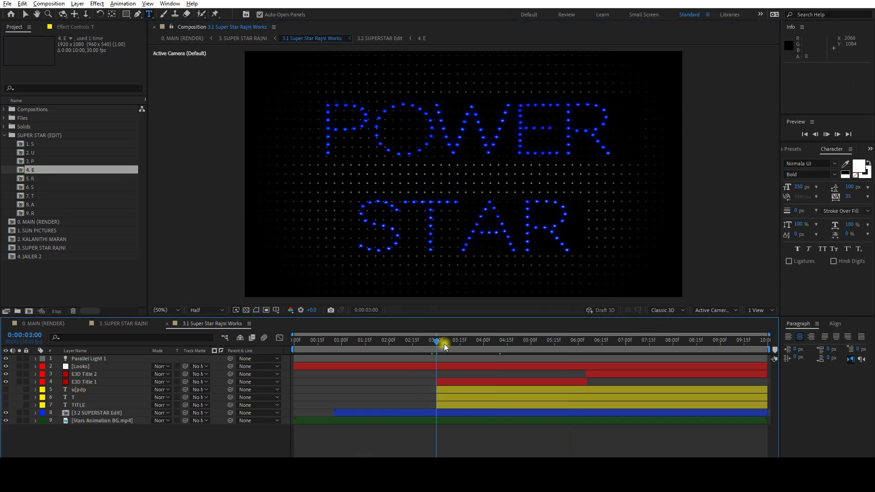
pyautogui.press('space')
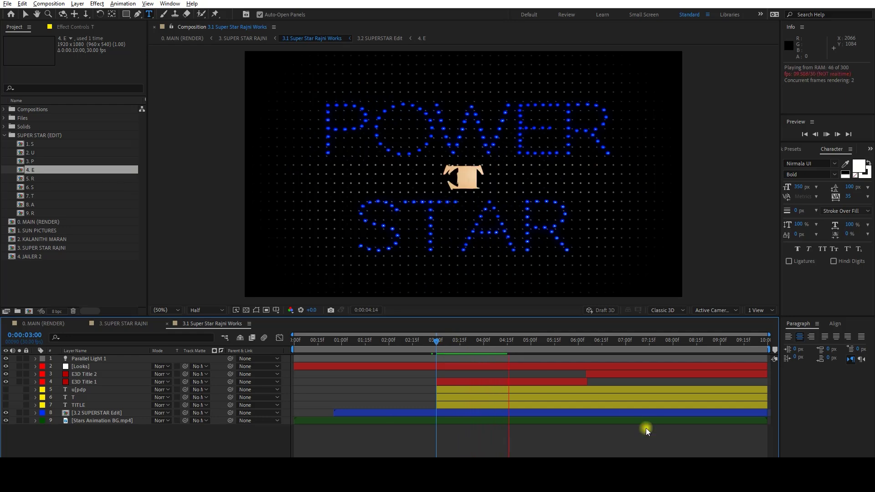
pyautogui.press('space')
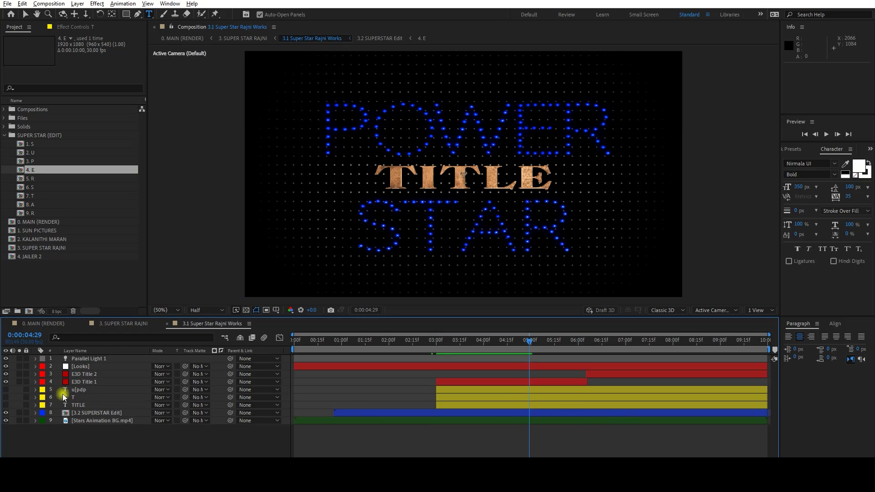
# - Move to where the Tamil title appears and select its layer
pyautogui.click(396, 391)
pyautogui.moveTo(608, 341); pyautogui.dragTo(677, 341)
pyautogui.click(78, 390)
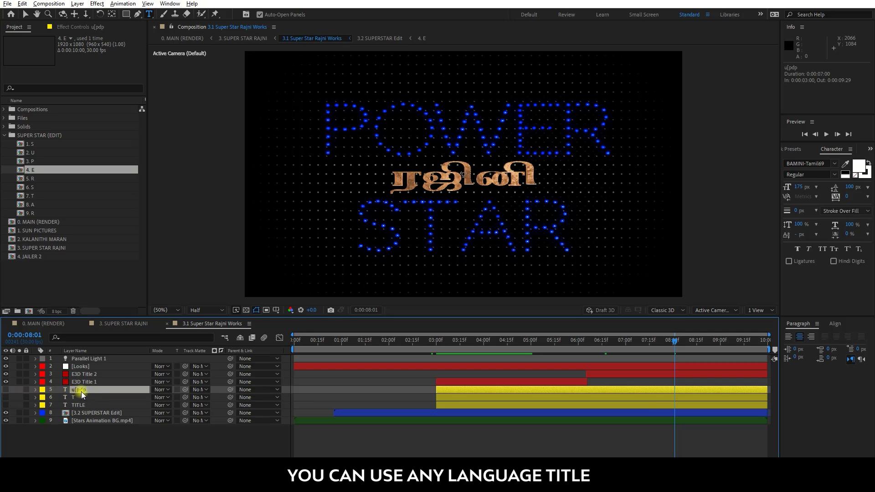
# - Replace the Tamil title with TITLE2 and try the Antique Olive Std font
pyautogui.doubleClick(81, 391)
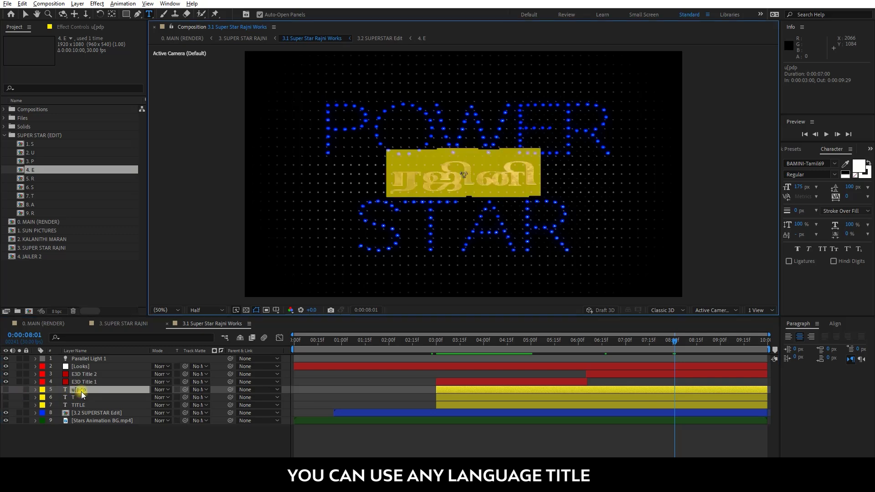
pyautogui.press('Right')
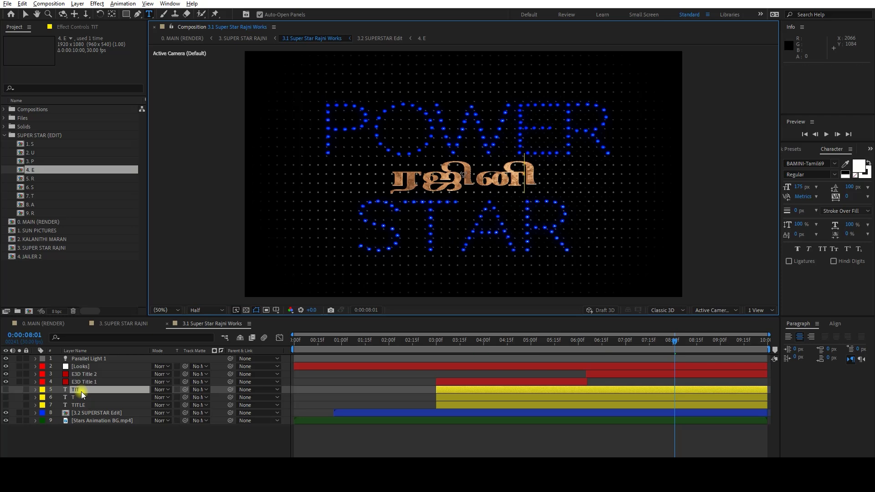
pyautogui.click(82, 390)
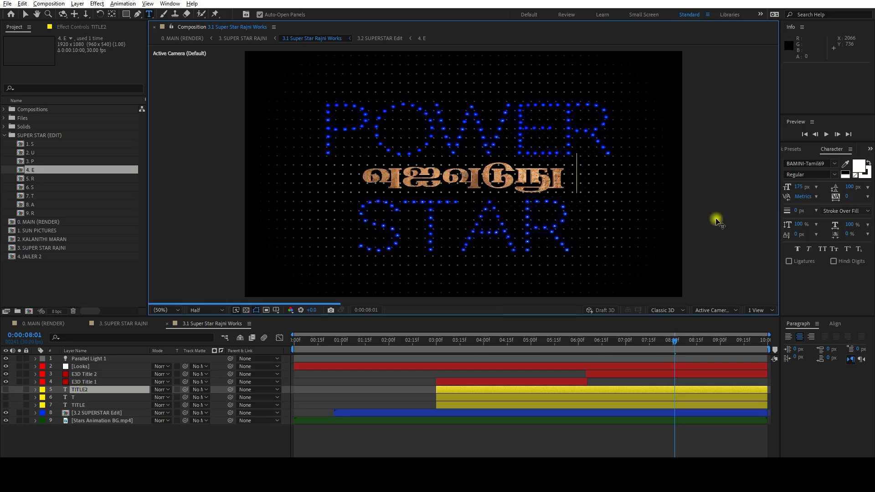
pyautogui.click(806, 163)
pyautogui.scroll(-3, 792, 310)
pyautogui.scroll(3, 794, 284)
pyautogui.scroll(5, 799, 280)
pyautogui.click(800, 280)
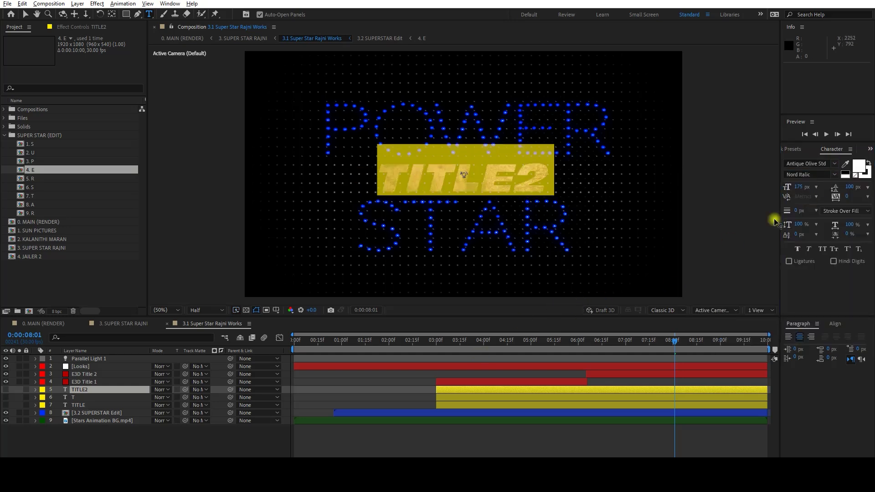
# - Set the TITLE2 layer's font to ZT Chintzy
pyautogui.click(815, 164)
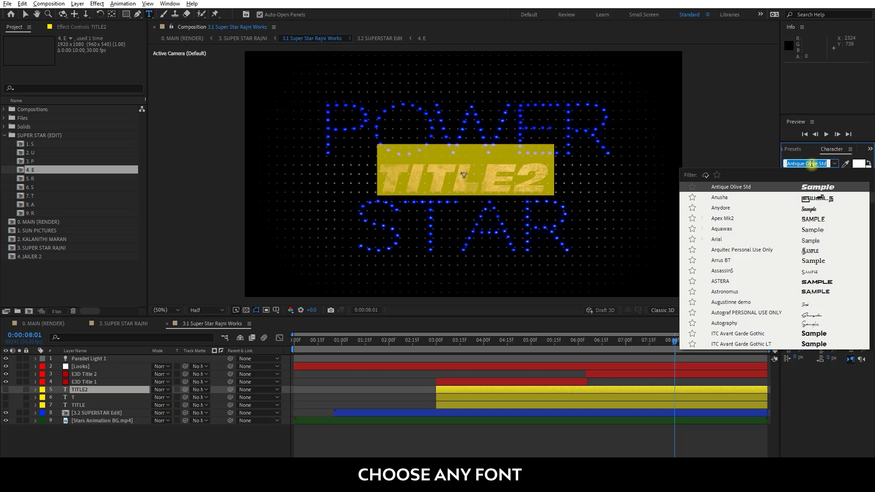
pyautogui.click(60, 417)
pyautogui.click(86, 390)
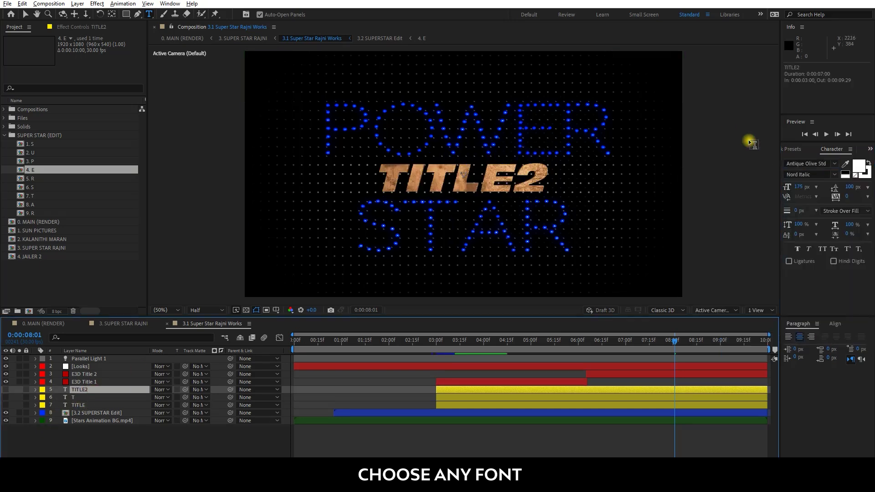
pyautogui.click(806, 165)
pyautogui.write('ZT Chintzy')
pyautogui.press('Return')
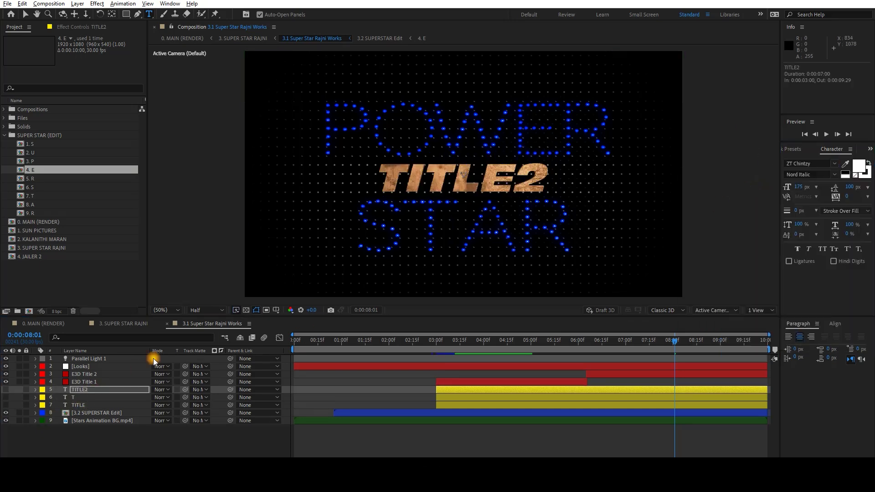
# - Retype the TITLE2 text as JAILER
pyautogui.click(88, 386)
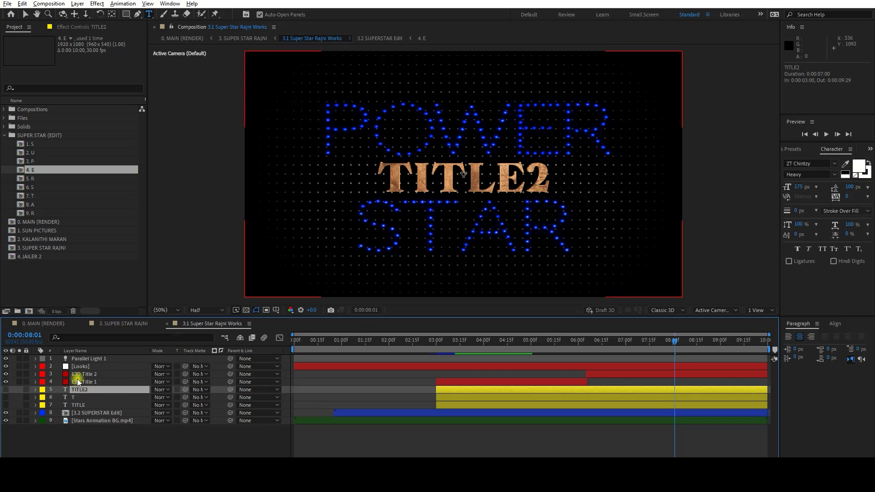
pyautogui.doubleClick(77, 389)
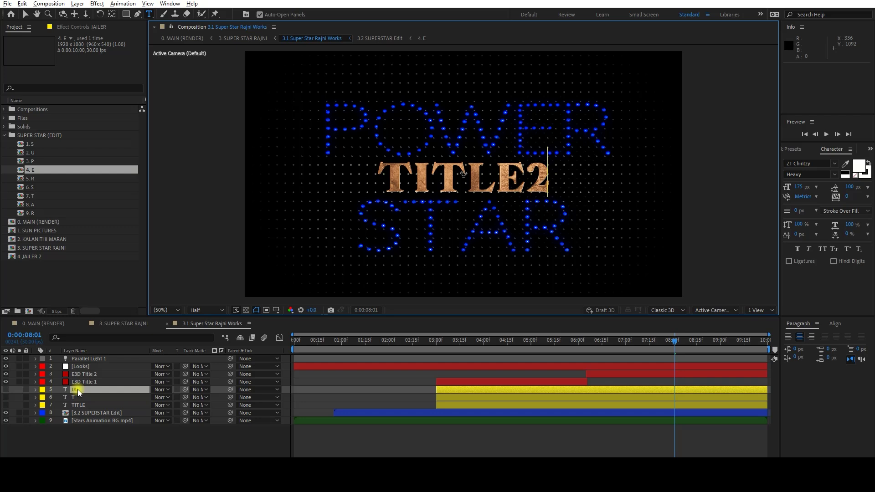
pyautogui.write('JAILER')
pyautogui.click(435, 388)
# - Preview the JAILER title animation and close the 3.1 Super Star Rajni Works timeline
pyautogui.moveTo(583, 341); pyautogui.dragTo(573, 341)
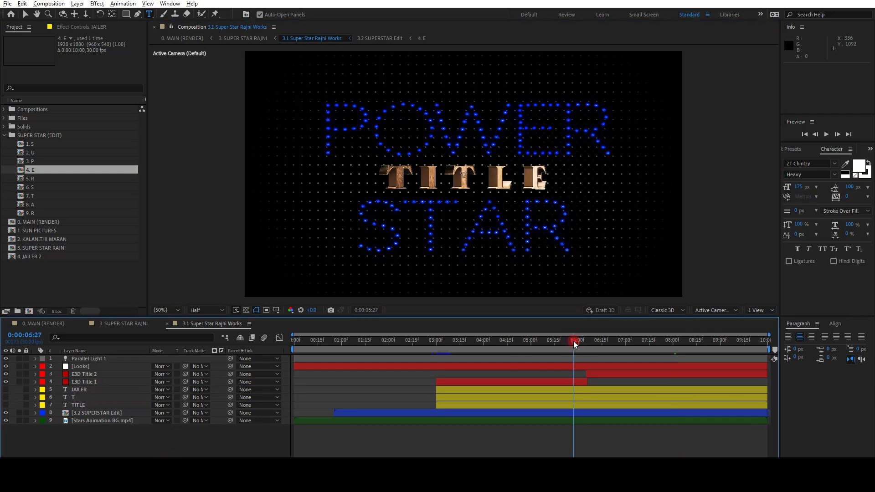
pyautogui.press('space')
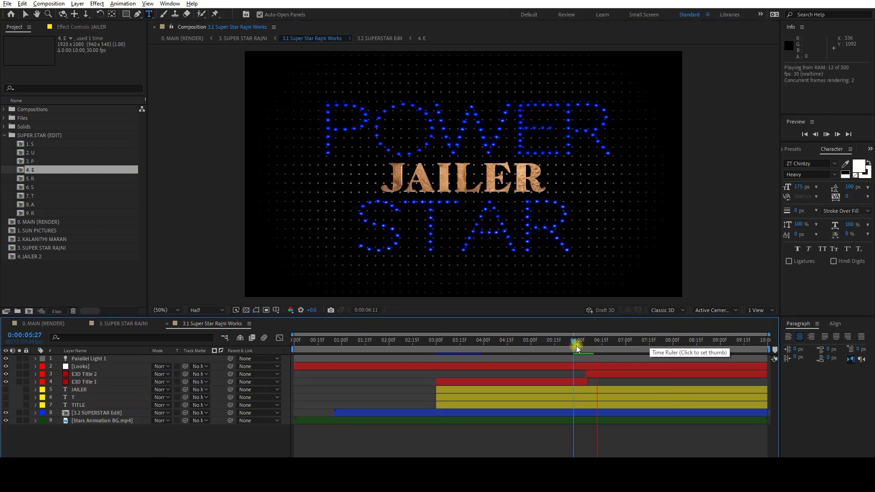
pyautogui.press('space')
pyautogui.press('space')
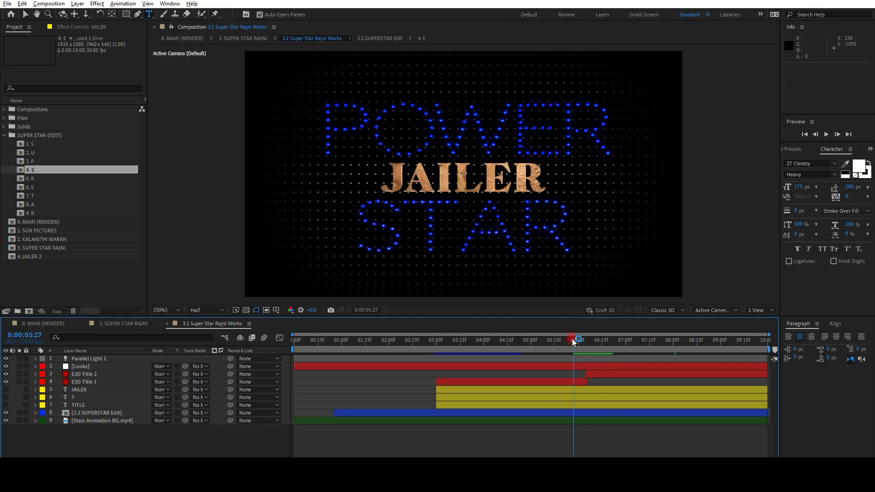
pyautogui.press('space')
pyautogui.click(167, 323)
# - Close the 3. SUPER STAR RAJNI timeline and open the 4. JAILER 2 composition
pyautogui.click(84, 323)
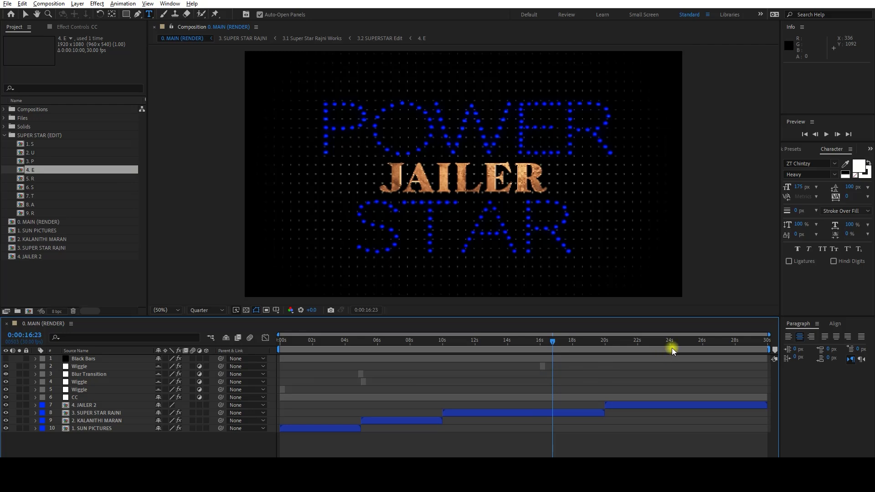
pyautogui.click(703, 407)
pyautogui.doubleClick(703, 407)
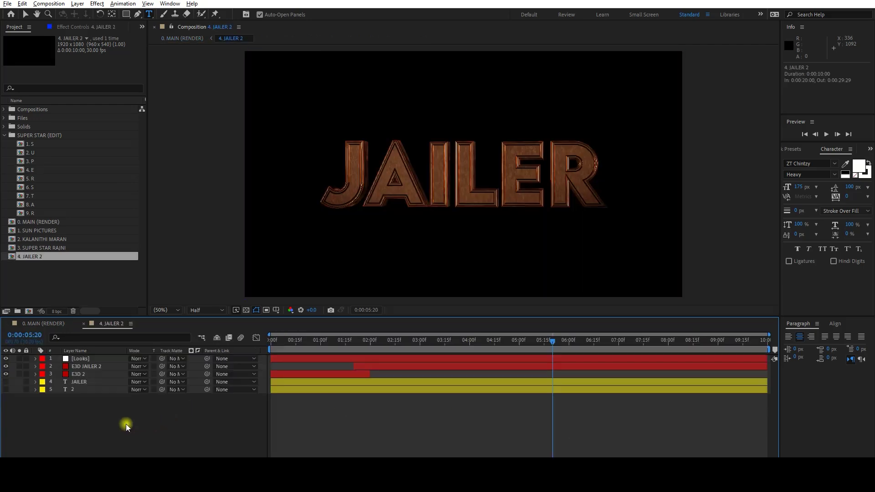
# - Change the title text from JAILER to TITLE and the 2 to 1
pyautogui.click(89, 382)
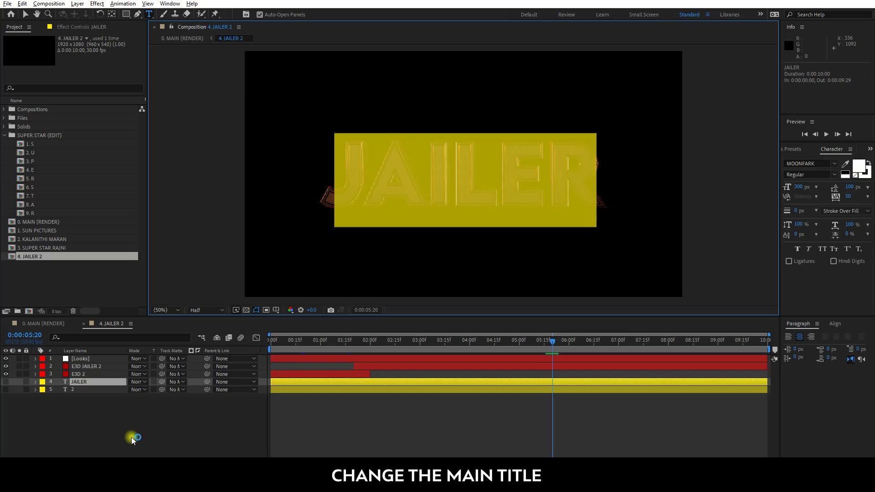
pyautogui.write('TITLE')
pyautogui.click(74, 400)
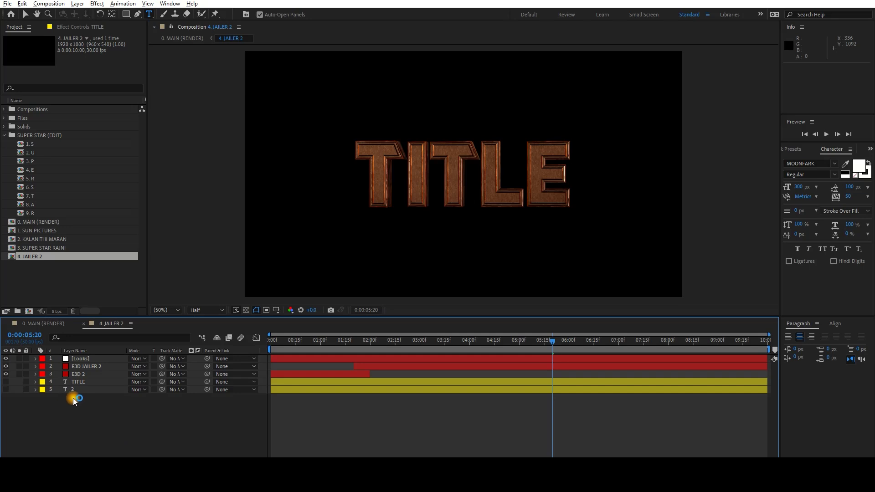
pyautogui.click(76, 390)
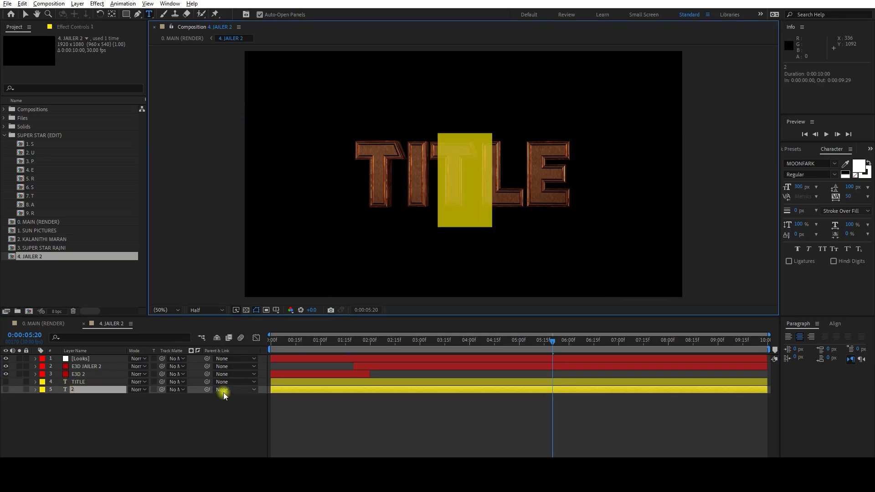
pyautogui.click(160, 433)
# - Scrub the opening of the title animation and show the E3D 2 layer's effect settings
pyautogui.click(288, 346)
pyautogui.moveTo(273, 349)
pyautogui.mouseDown()
pyautogui.moveTo(436, 340)
pyautogui.moveTo(734, 345)
pyautogui.mouseUp()
pyautogui.click(87, 374)
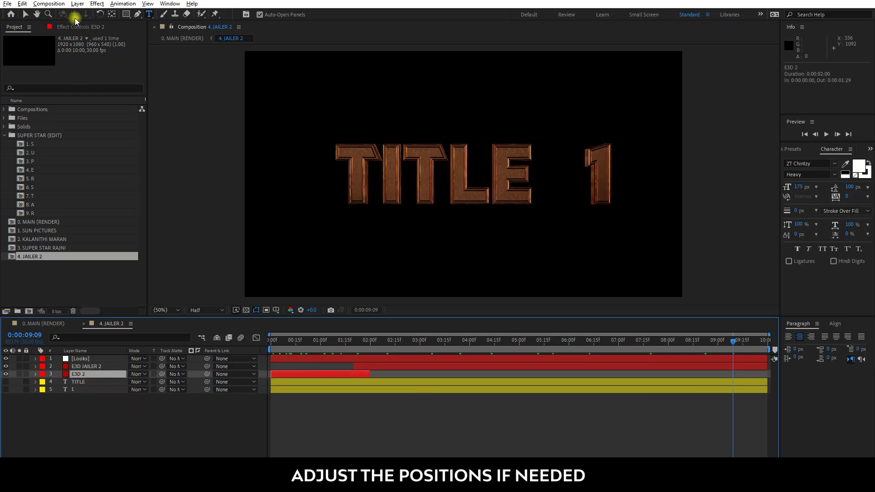
# - Show the E3D JAILER 2 settings, expand Group 1's Particle Replicator, and enable a proportional grid
pyautogui.click(75, 26)
pyautogui.click(87, 366)
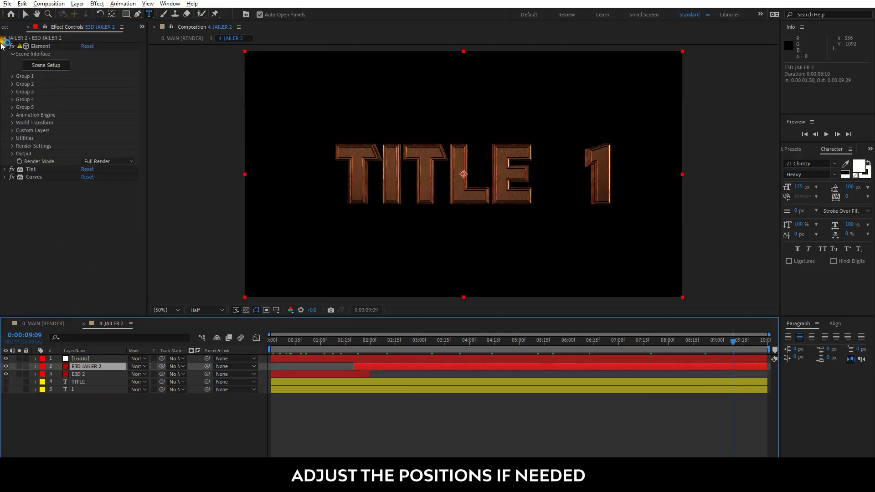
pyautogui.click(13, 76)
pyautogui.click(20, 92)
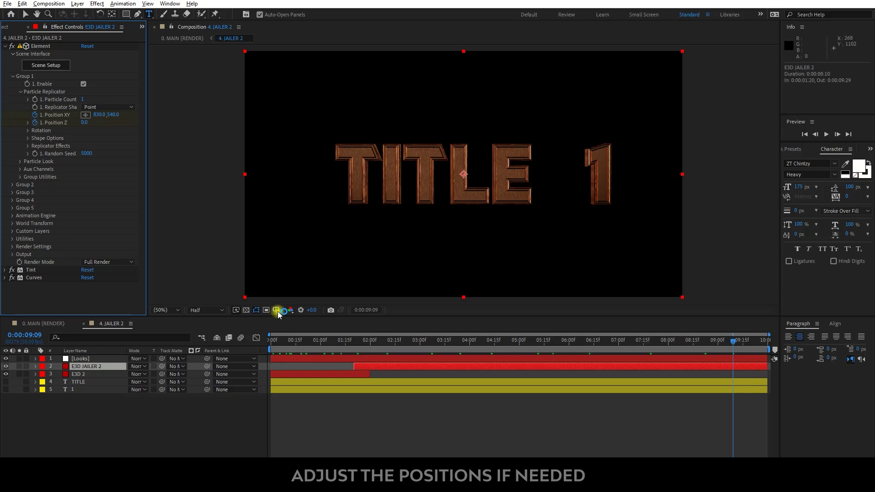
pyautogui.click(275, 310)
pyautogui.click(294, 332)
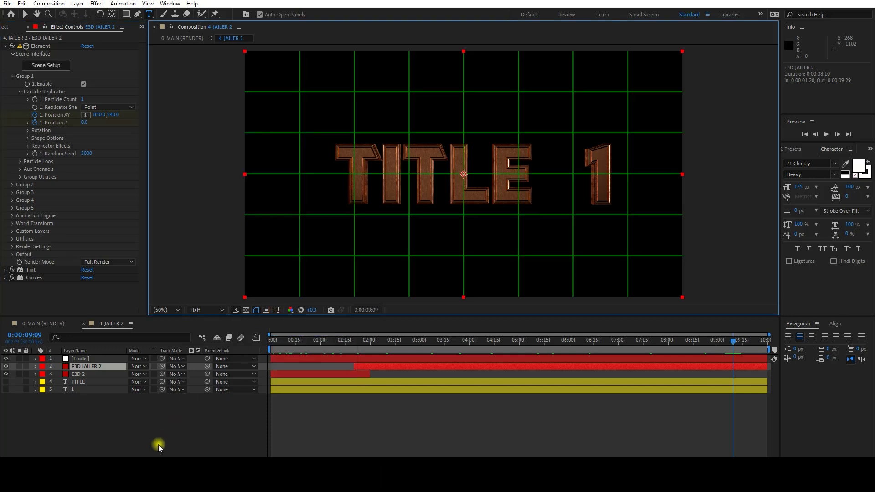
# - Set Group 2's Particle Replicator position X to 1414, moving the 1 toward TITLE
pyautogui.click(12, 185)
pyautogui.click(21, 200)
pyautogui.moveTo(98, 222); pyautogui.dragTo(78, 228)
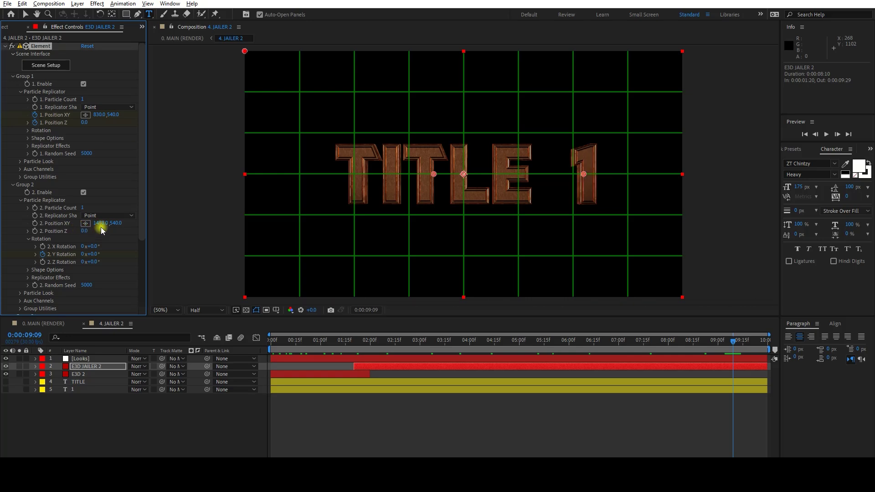
pyautogui.moveTo(100, 229); pyautogui.dragTo(94, 230)
pyautogui.click(101, 223)
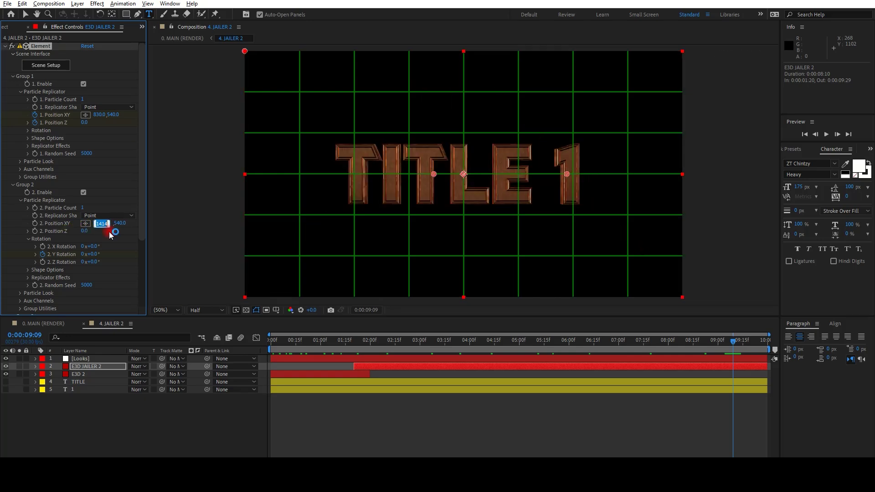
pyautogui.press('Return')
# - Collapse both groups, turn off the proportional grid, and scrub through the title animation
pyautogui.click(12, 184)
pyautogui.click(12, 76)
pyautogui.click(147, 415)
pyautogui.click(275, 310)
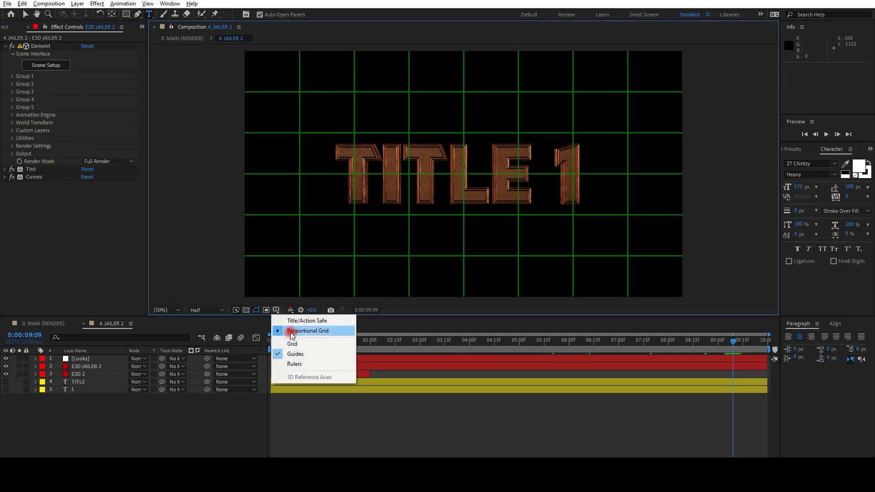
pyautogui.click(290, 332)
pyautogui.click(408, 340)
pyautogui.click(444, 341)
pyautogui.moveTo(446, 340); pyautogui.dragTo(681, 346)
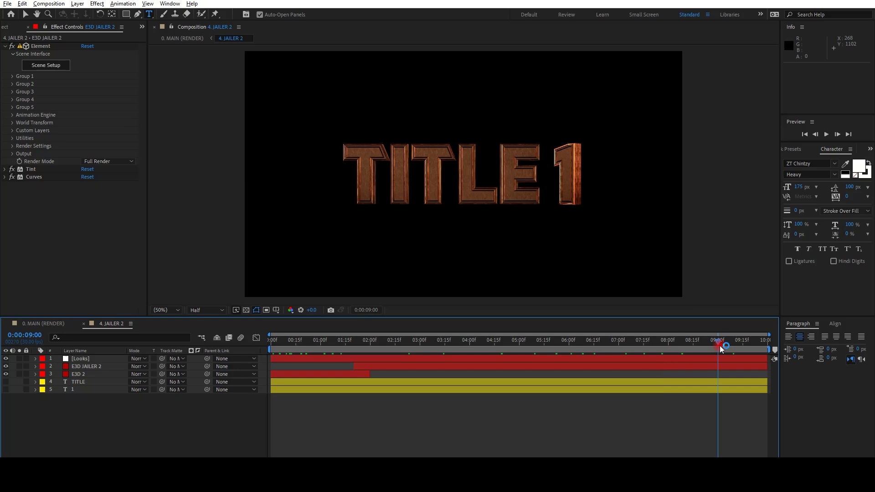
pyautogui.moveTo(680, 346); pyautogui.dragTo(743, 345)
# - Try the number as 3 and then 4, re-edit TITLE, and scrub the animation's start
pyautogui.click(73, 390)
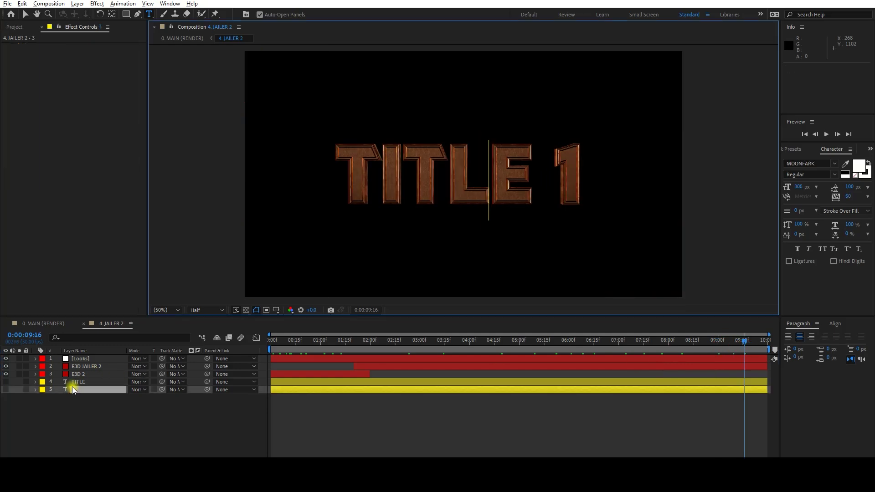
pyautogui.write('3')
pyautogui.click(96, 396)
pyautogui.click(84, 389)
pyautogui.doubleClick(85, 389)
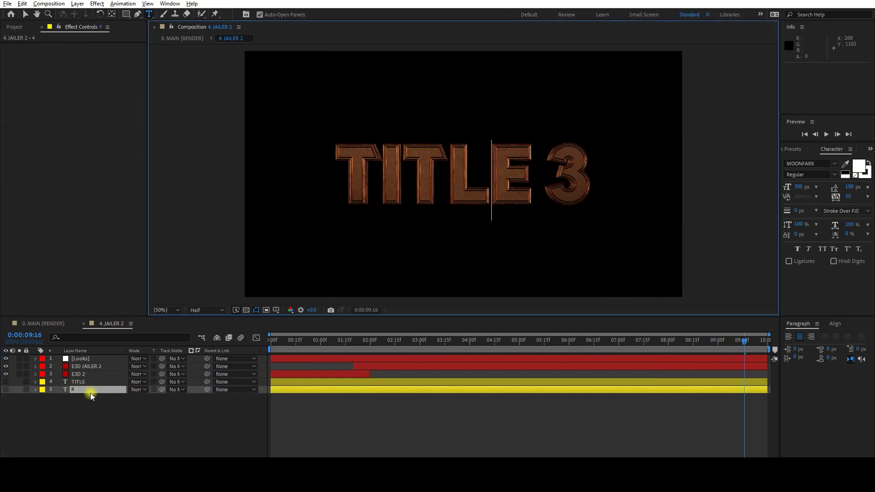
pyautogui.write('4')
pyautogui.click(91, 397)
pyautogui.doubleClick(78, 384)
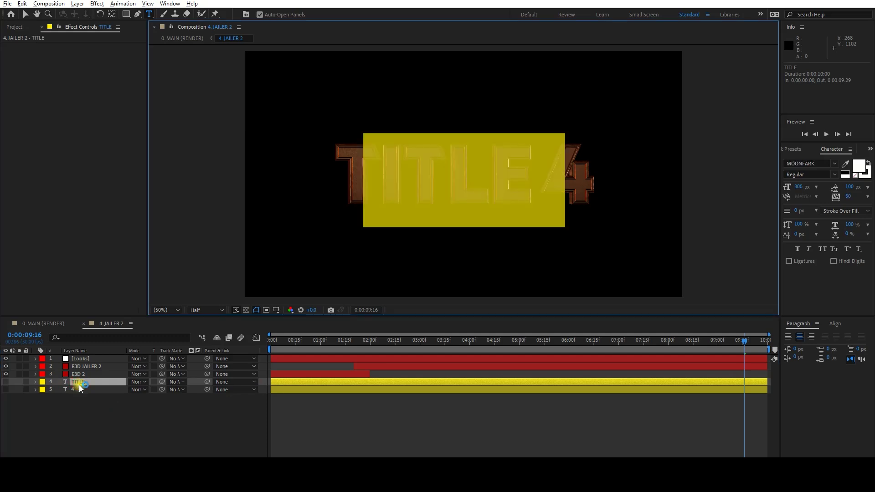
pyautogui.click(102, 395)
pyautogui.click(318, 341)
pyautogui.moveTo(318, 341)
pyautogui.mouseDown()
pyautogui.moveTo(309, 341)
pyautogui.moveTo(738, 341)
pyautogui.mouseUp()
# - Replace the number with the letter A, check TITLEA by scrubbing, and close the composition
pyautogui.doubleClick(87, 389)
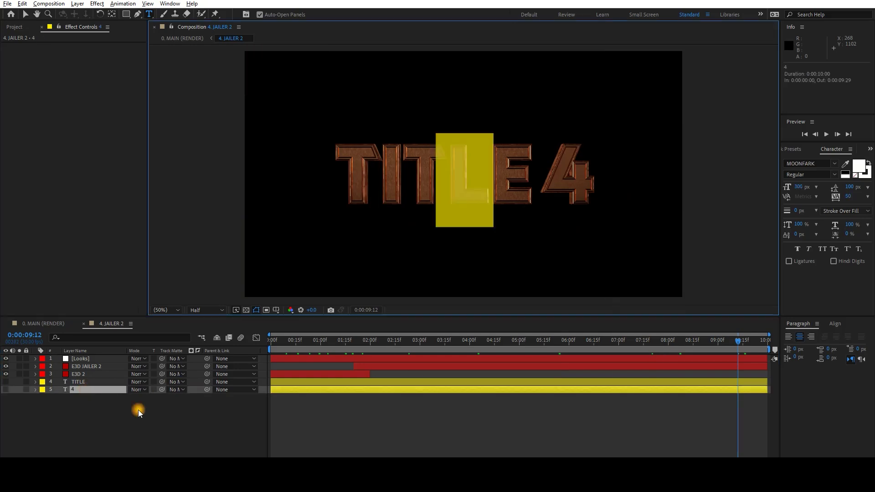
pyautogui.write('A')
pyautogui.click(168, 428)
pyautogui.moveTo(304, 340); pyautogui.dragTo(349, 341)
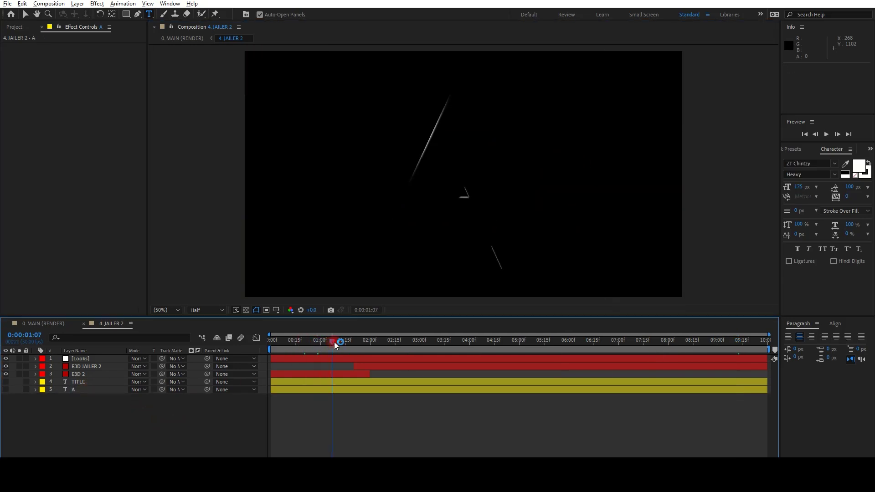
pyautogui.moveTo(349, 342); pyautogui.dragTo(424, 341)
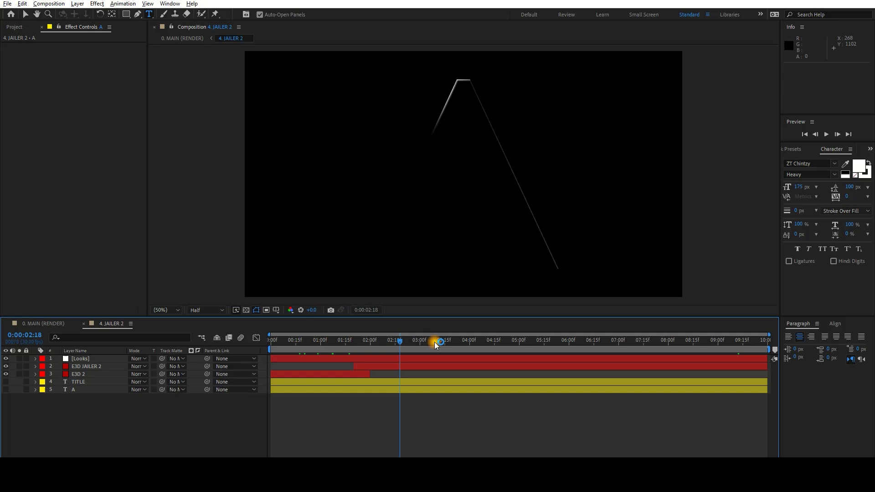
pyautogui.moveTo(495, 343); pyautogui.dragTo(758, 342)
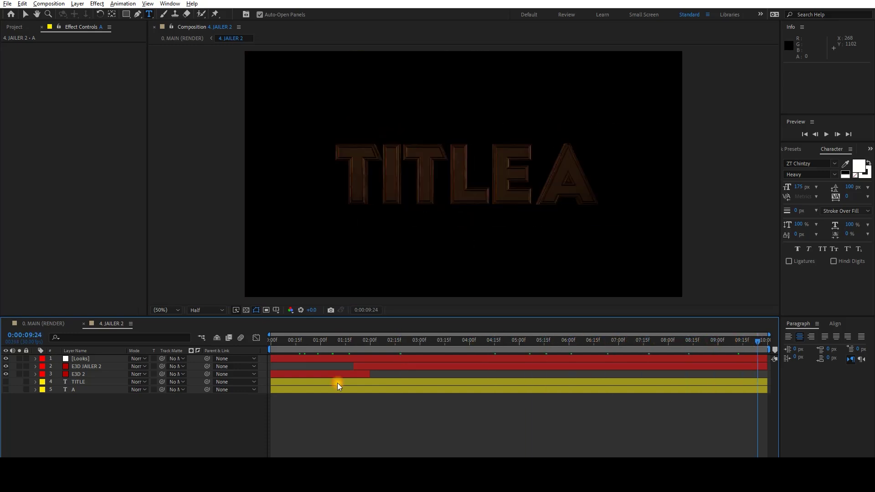
pyautogui.click(84, 324)
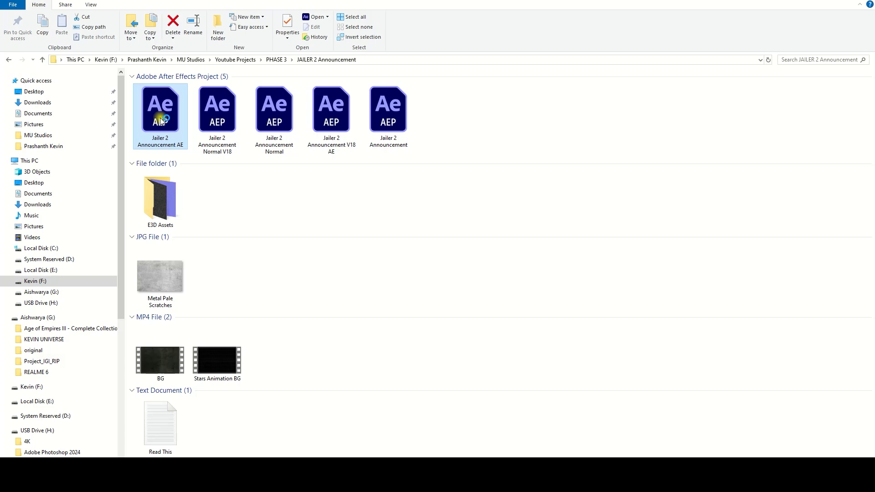
# - Open Jailer 2 Announcement AE.aep from the JAILER 2 Announcement folder
pyautogui.doubleClick(160, 121)
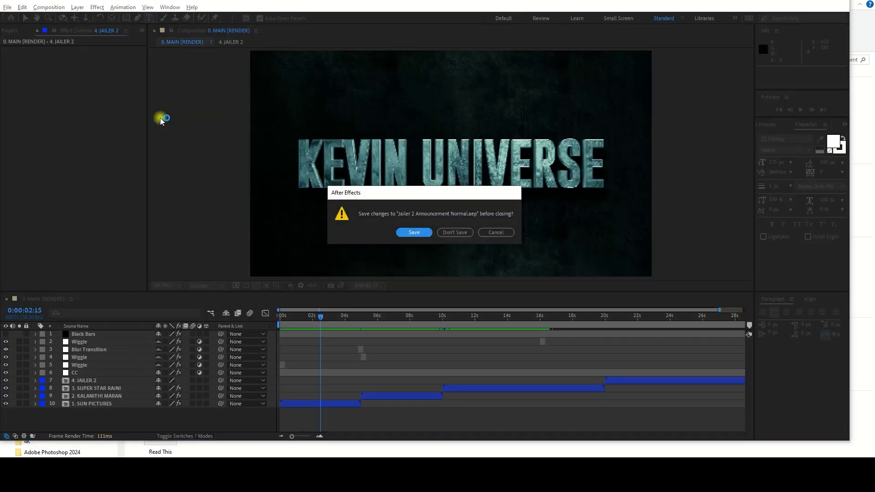
# - Discard the old project's changes, maximize After Effects, and scrub the 0. MAIN (RENDER) sequence
pyautogui.click(453, 231)
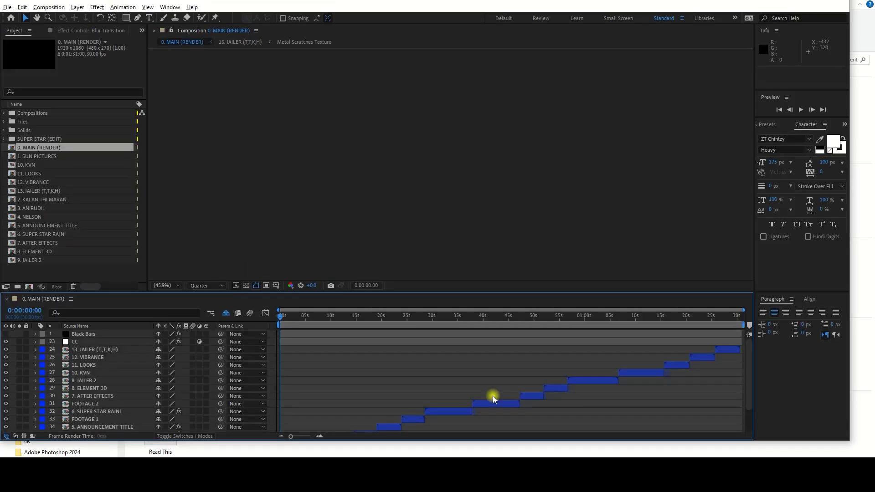
pyautogui.click(115, 274)
pyautogui.scroll(-3, 353, 353)
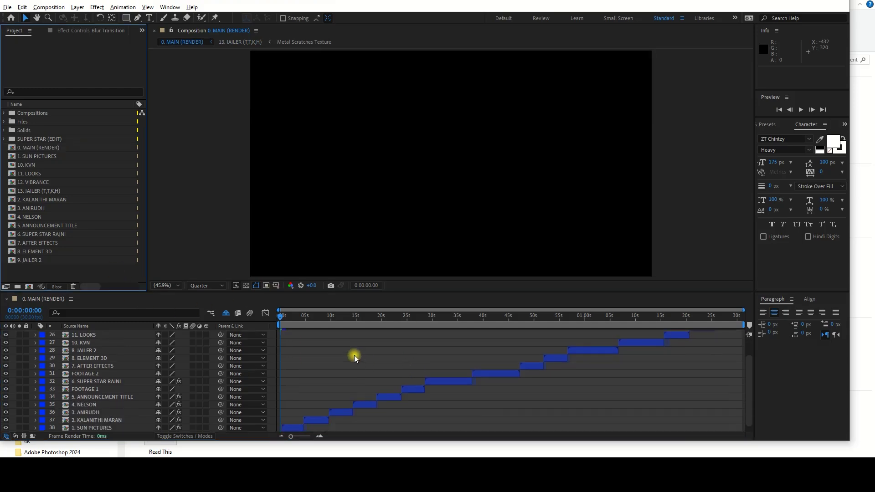
pyautogui.doubleClick(819, 4)
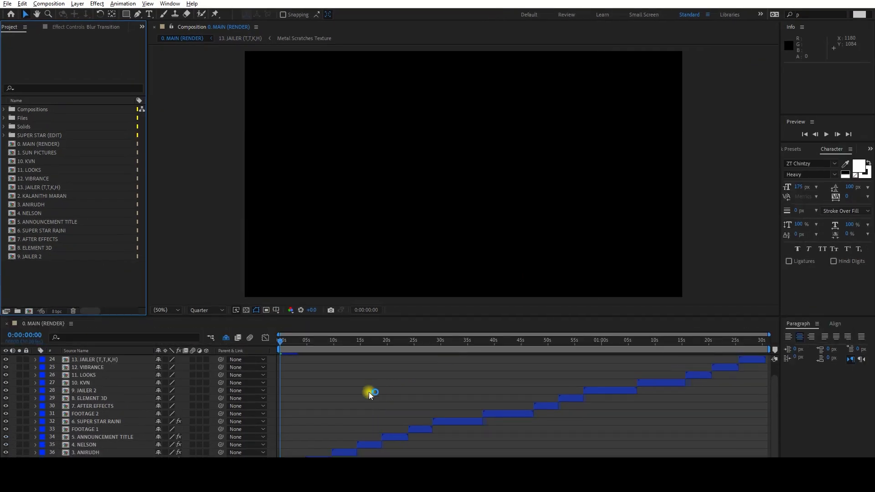
pyautogui.moveTo(286, 343); pyautogui.dragTo(343, 346)
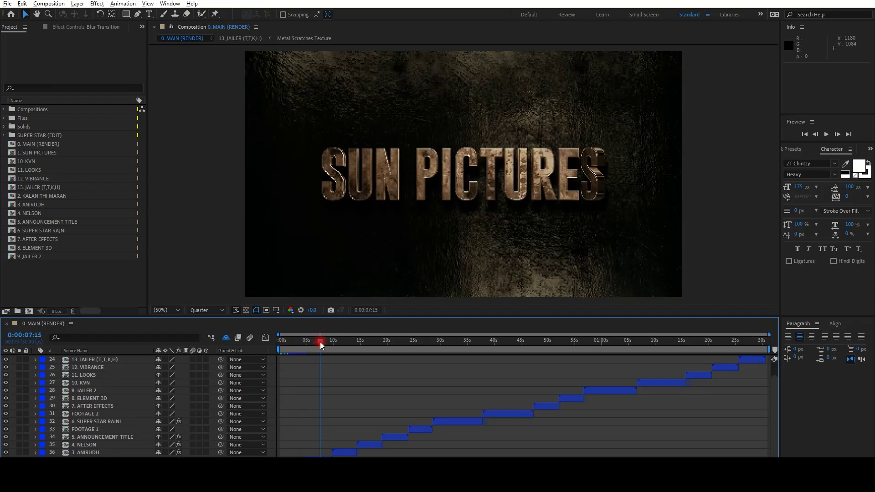
pyautogui.click(366, 343)
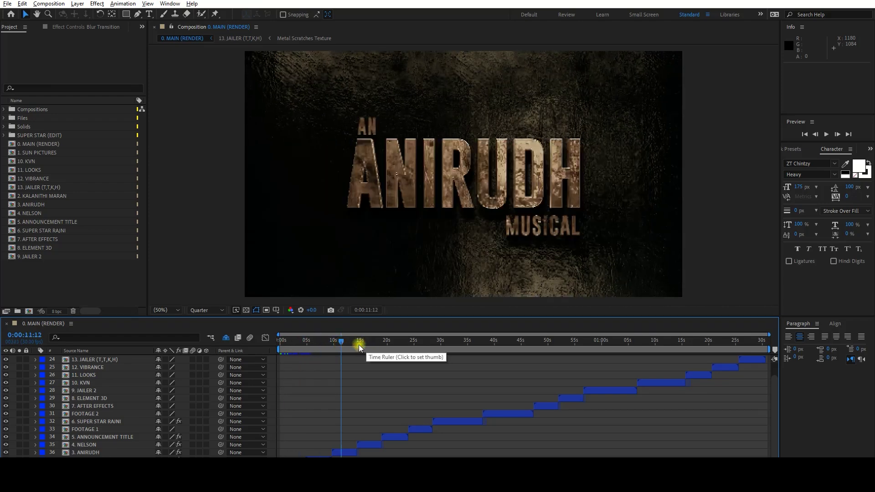
pyautogui.moveTo(373, 345); pyautogui.dragTo(462, 342)
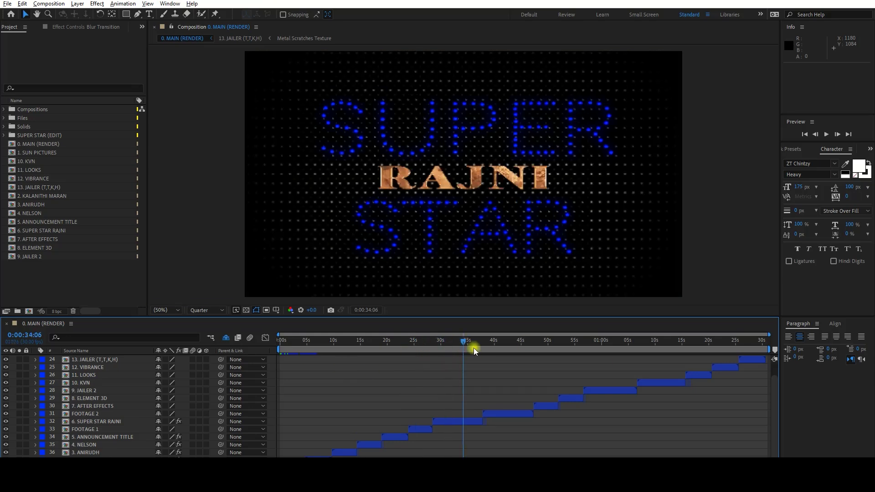
# - Preview the 1. SUN PICTURES precomp, then open the SUPER STAR RAJNI precomp
pyautogui.doubleClick(292, 457)
pyautogui.moveTo(330, 337); pyautogui.dragTo(647, 343)
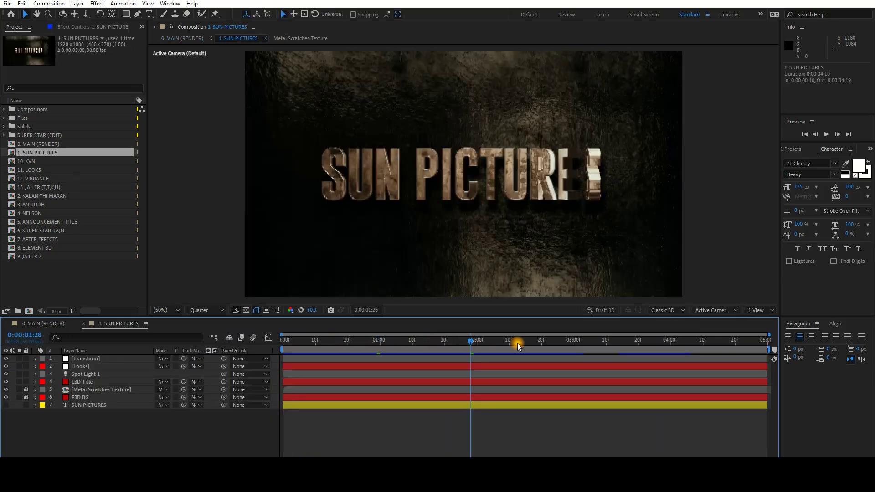
pyautogui.click(84, 324)
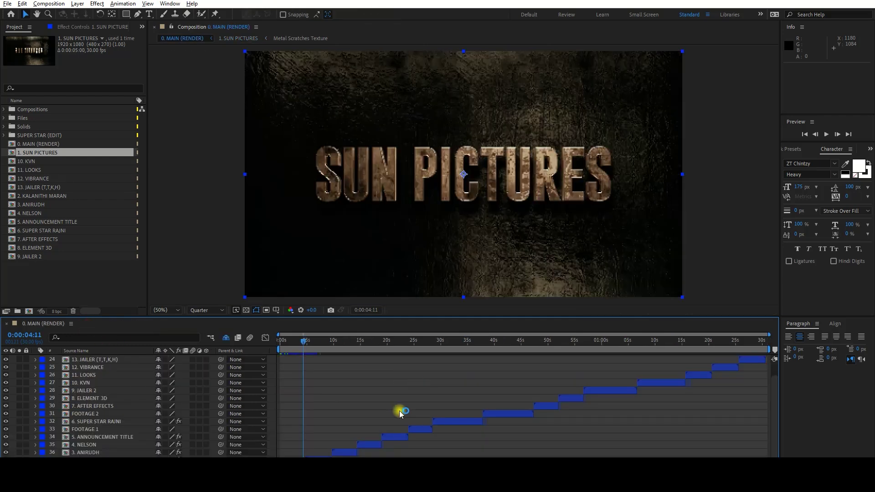
pyautogui.moveTo(320, 348)
pyautogui.mouseDown()
pyautogui.moveTo(456, 341)
pyautogui.moveTo(464, 349)
pyautogui.mouseUp()
pyautogui.doubleClick(461, 420)
# - Open 6.1 Super Star Rajni Works, then Stars Animation at Half resolution, and scrub the stars
pyautogui.click(110, 358)
pyautogui.doubleClick(110, 359)
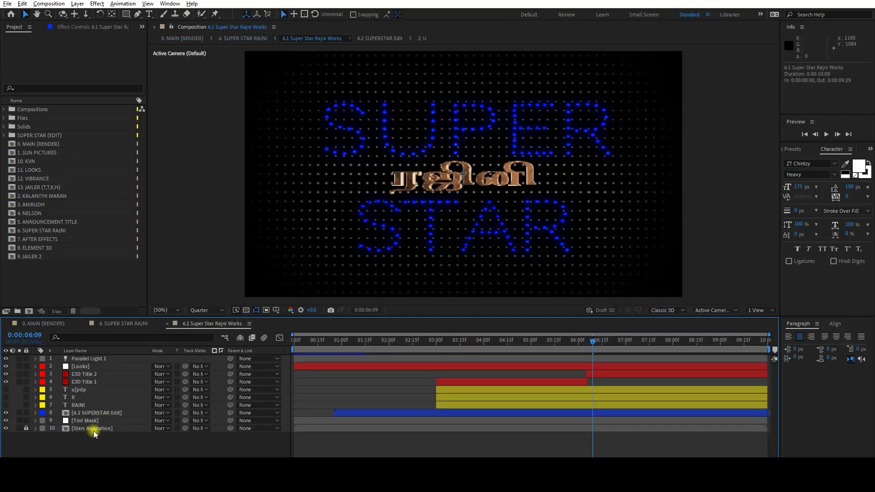
pyautogui.doubleClick(78, 429)
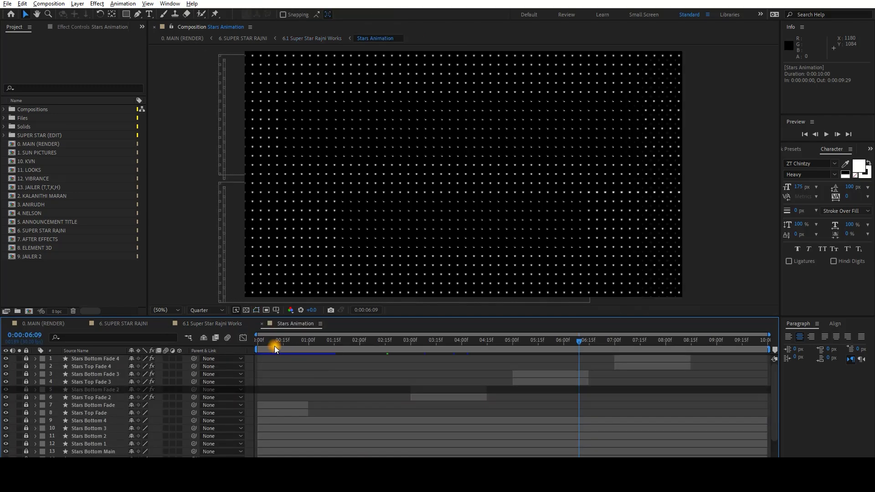
pyautogui.moveTo(266, 341)
pyautogui.mouseDown()
pyautogui.moveTo(301, 346)
pyautogui.moveTo(285, 346)
pyautogui.mouseUp()
pyautogui.click(206, 310)
pyautogui.click(202, 351)
pyautogui.click(206, 310)
pyautogui.click(202, 342)
pyautogui.click(304, 344)
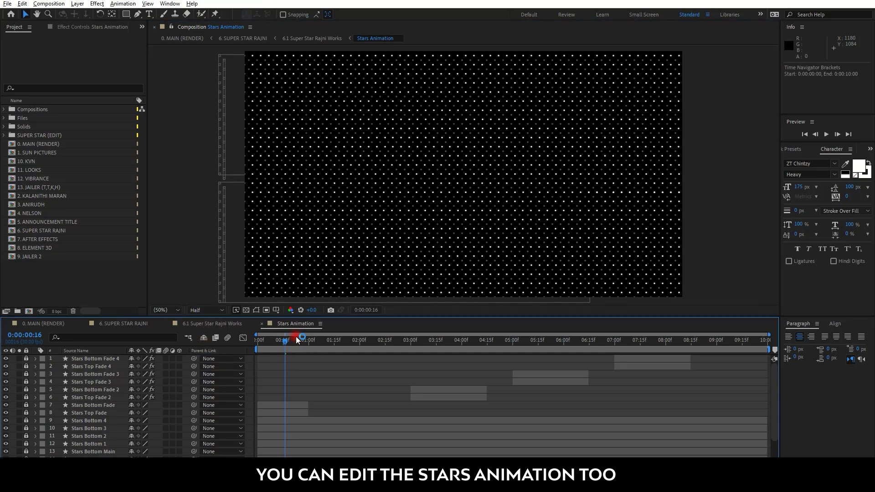
pyautogui.moveTo(304, 344); pyautogui.dragTo(556, 349)
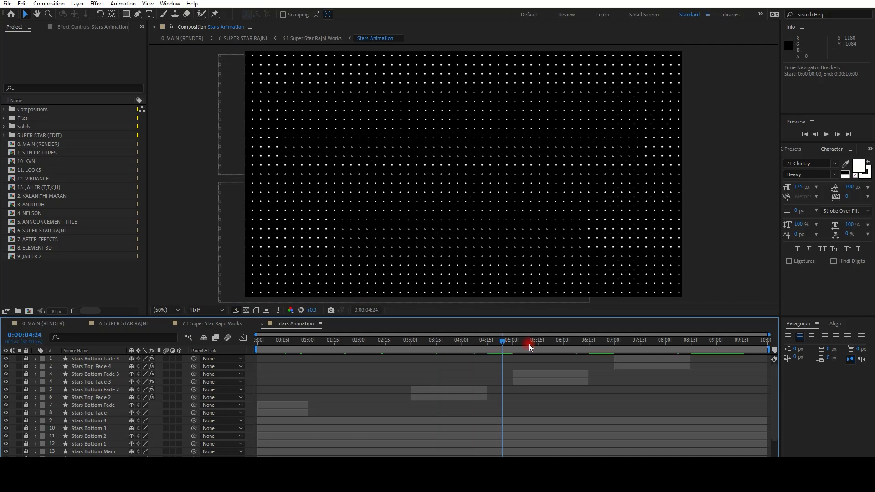
pyautogui.moveTo(556, 348); pyautogui.dragTo(658, 354)
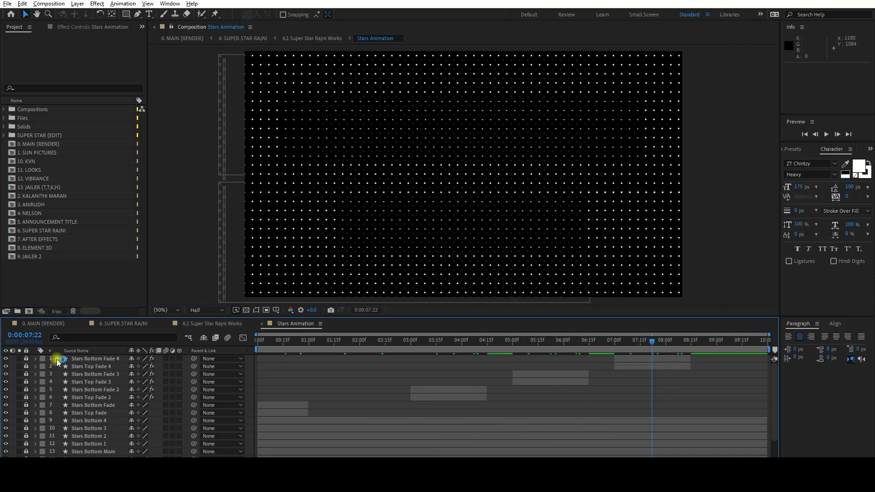
# - Solo the first two star layers and play a preview of them
pyautogui.scroll(-2, 27, 442)
pyautogui.scroll(-2, 27, 444)
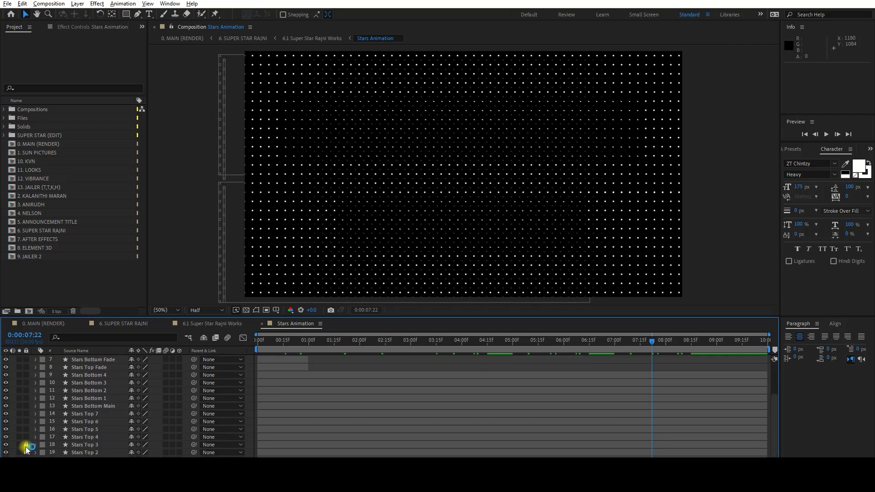
pyautogui.scroll(4, 36, 380)
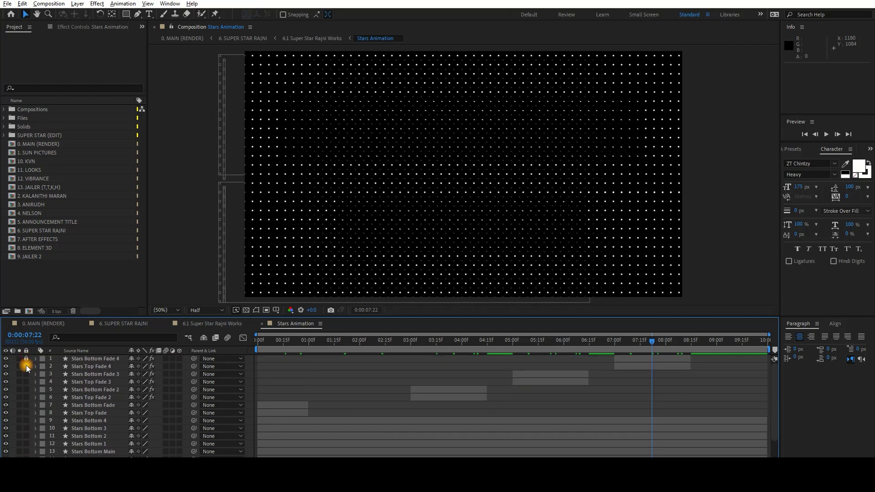
pyautogui.click(616, 343)
pyautogui.moveTo(18, 360); pyautogui.dragTo(18, 366)
pyautogui.click(612, 342)
pyautogui.press('space')
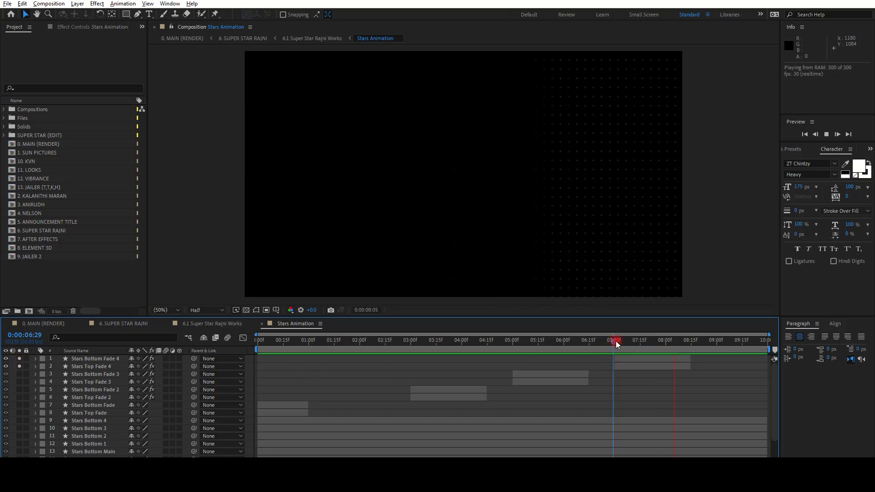
pyautogui.click(524, 340)
pyautogui.click(489, 341)
# - Solo the Stars Bottom layers, reveal their keyframes with U, check the fades, and close
pyautogui.click(20, 367)
pyautogui.click(268, 419)
pyautogui.moveTo(20, 420); pyautogui.dragTo(19, 443)
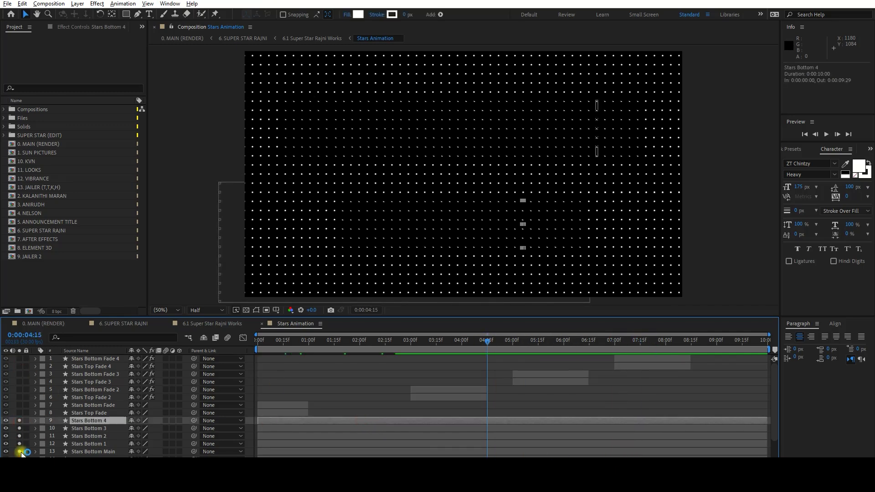
pyautogui.scroll(-3, 364, 378)
pyautogui.moveTo(20, 406); pyautogui.dragTo(19, 451)
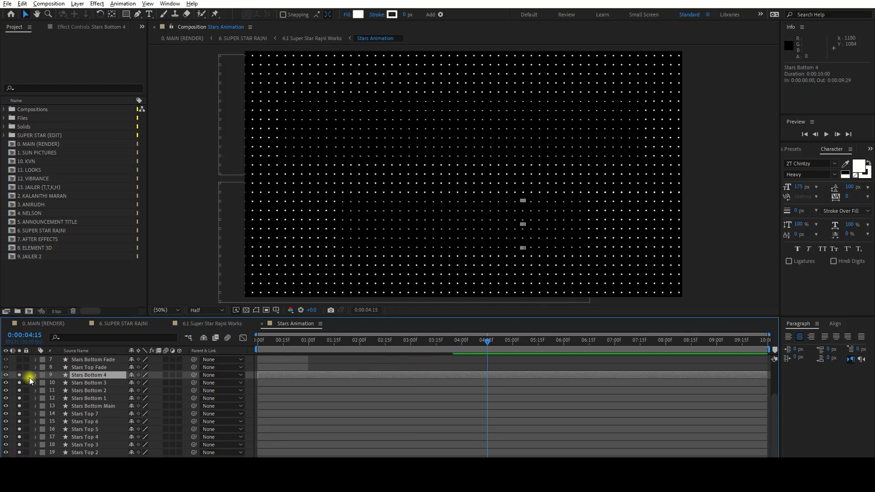
pyautogui.click(378, 374)
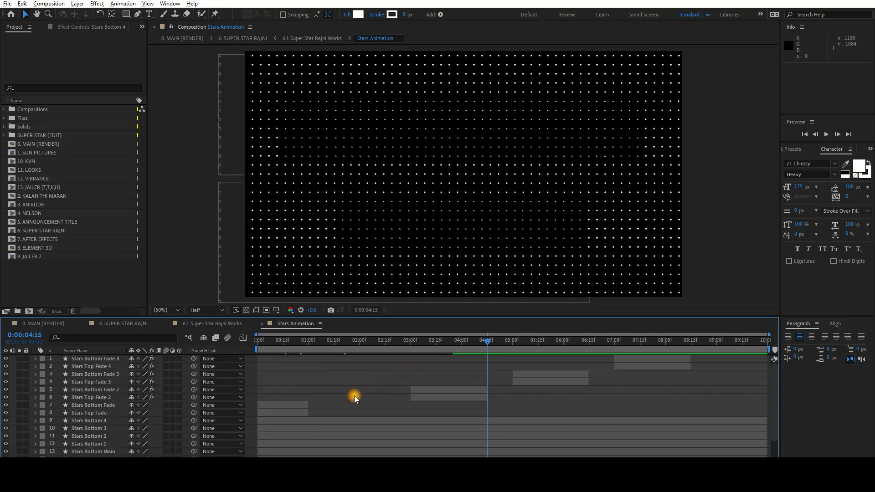
pyautogui.press('u')
pyautogui.scroll(-4, 392, 392)
pyautogui.scroll(-4, 404, 396)
pyautogui.moveTo(416, 346); pyautogui.dragTo(423, 344)
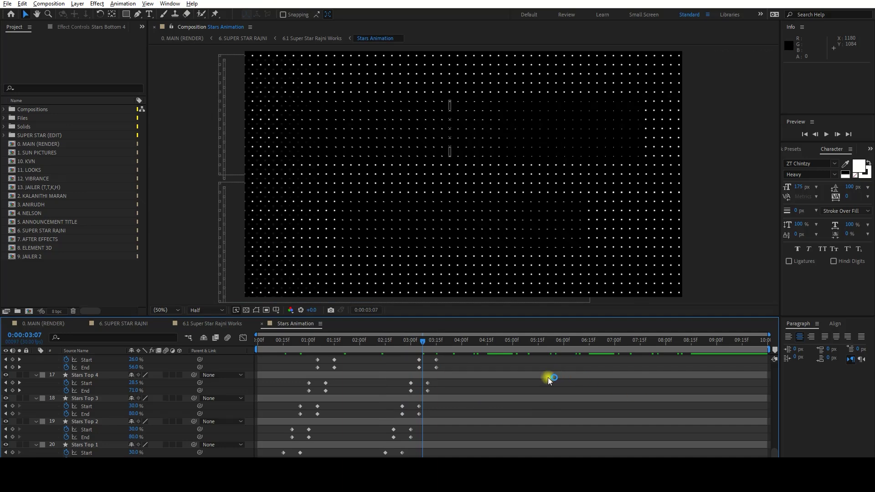
pyautogui.click(262, 323)
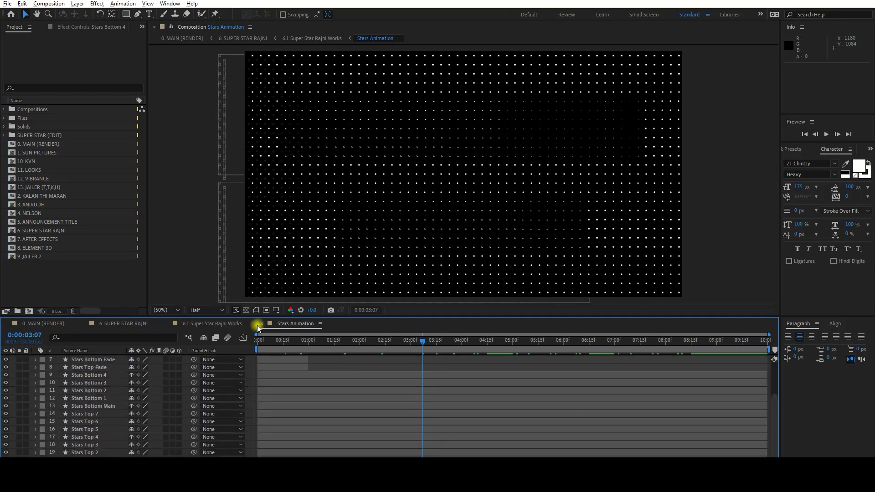
# - Hide the dotted SUPER STAR layer and open the 6.2 SUPERSTAR Edit composition
pyautogui.click(97, 420)
pyautogui.click(74, 441)
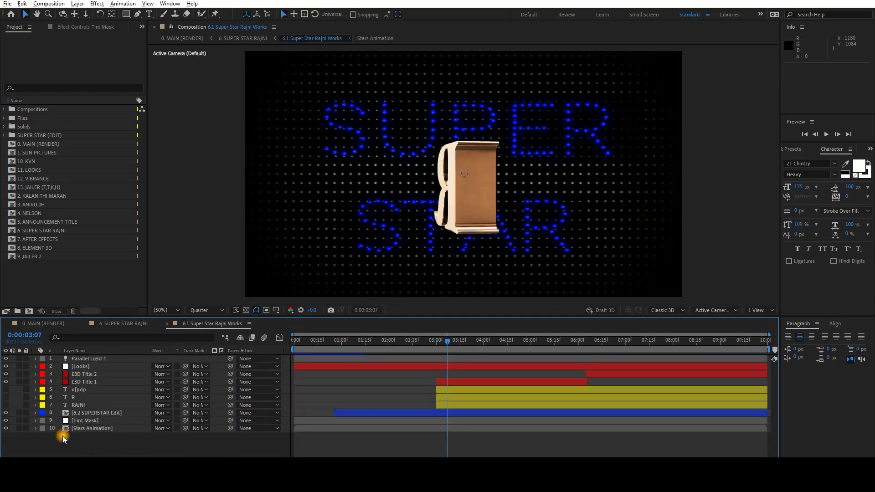
pyautogui.click(83, 412)
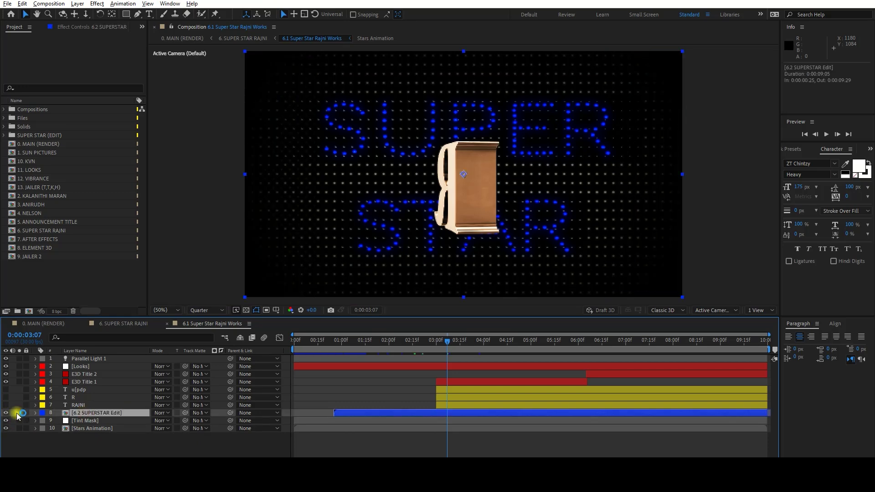
pyautogui.click(6, 412)
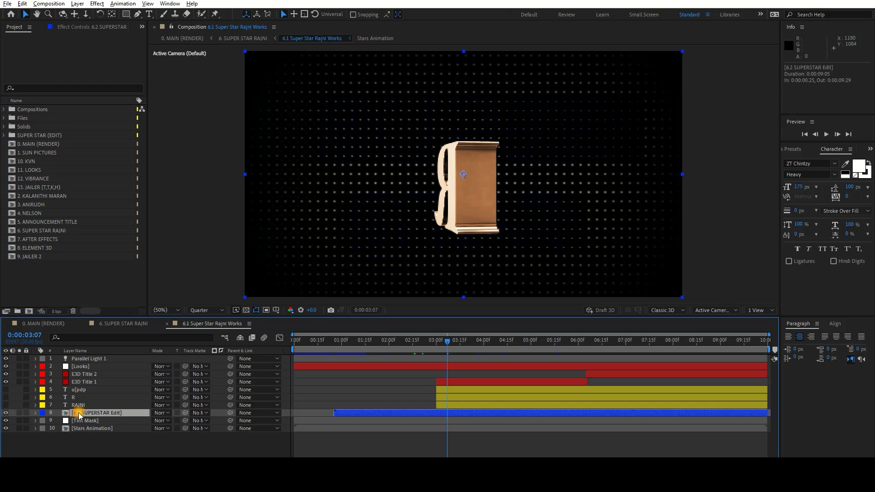
pyautogui.doubleClick(85, 413)
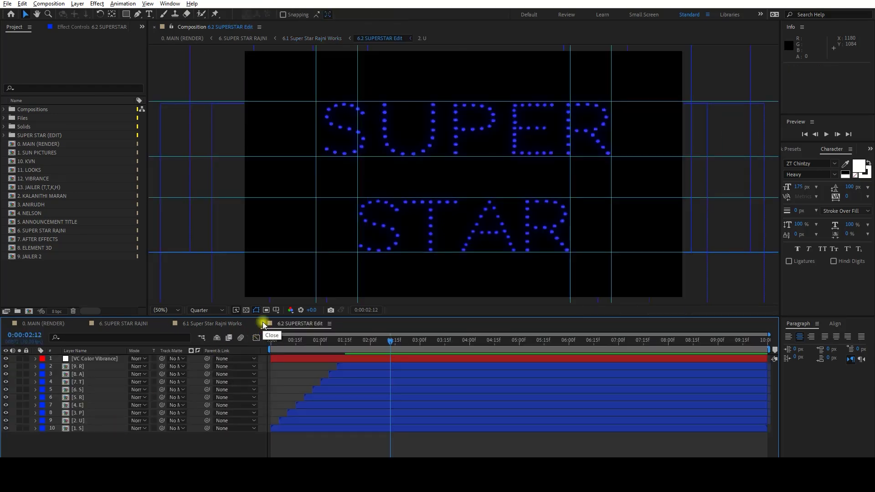
# - Set the VC Color Vibrance colour to red FF0000 and close the composition
pyautogui.click(81, 359)
pyautogui.click(89, 27)
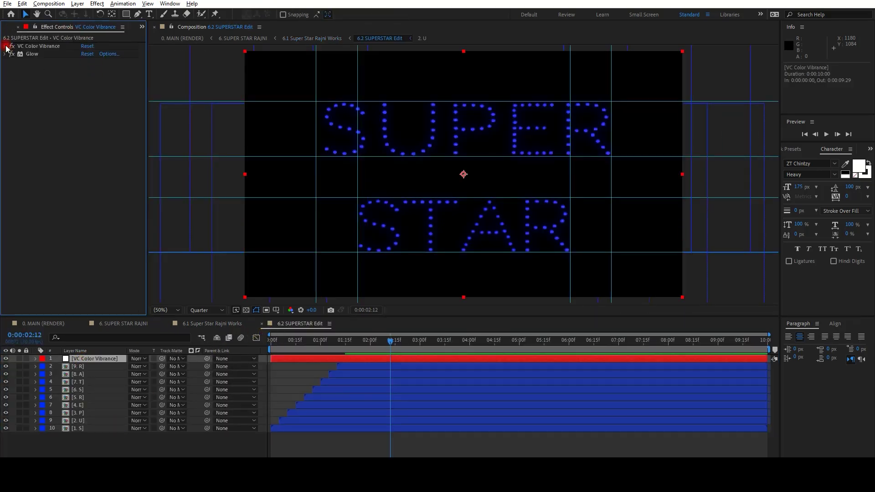
pyautogui.click(7, 46)
pyautogui.click(86, 54)
pyautogui.click(454, 309)
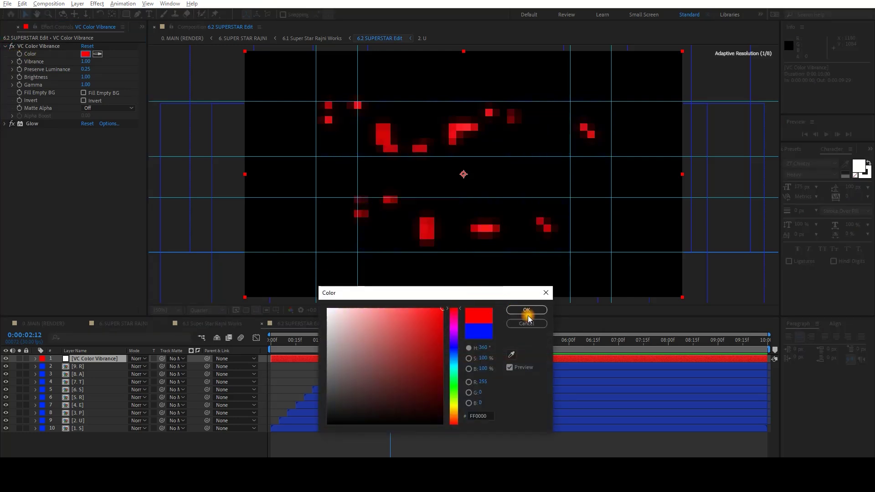
pyautogui.click(526, 313)
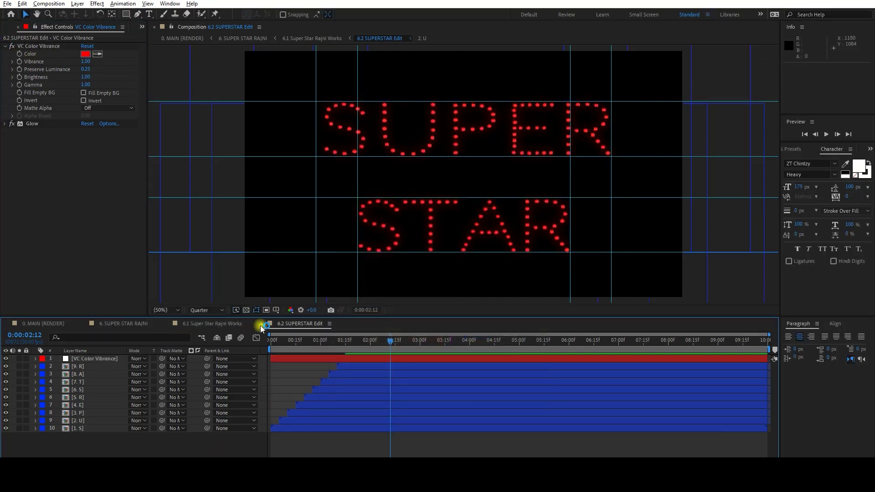
pyautogui.click(262, 325)
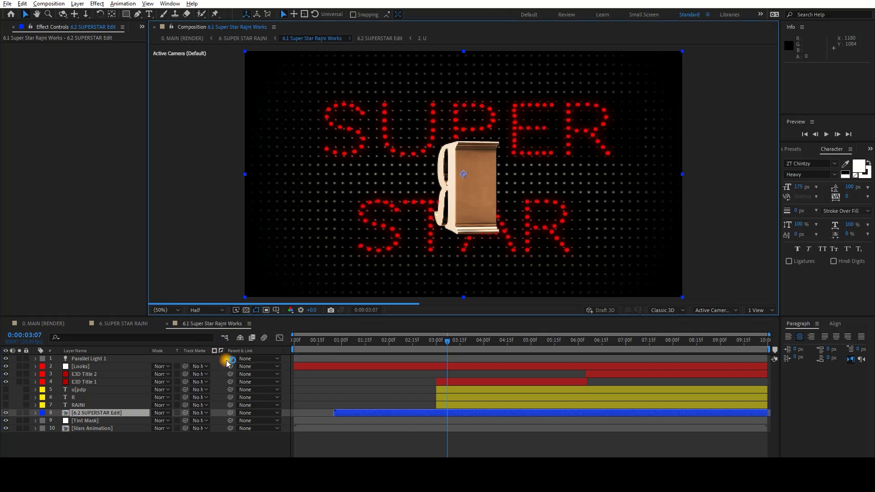
# - Preview the RAJNI and Tamil titles on E3D Title 1, then close the 6.1 and 6. compositions
pyautogui.click(82, 384)
pyautogui.click(82, 383)
pyautogui.moveTo(504, 340); pyautogui.dragTo(534, 341)
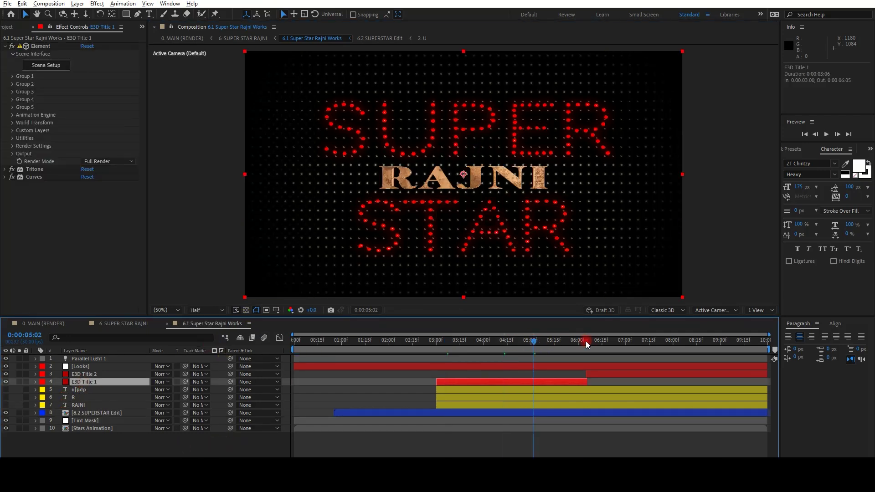
pyautogui.moveTo(658, 341); pyautogui.dragTo(717, 341)
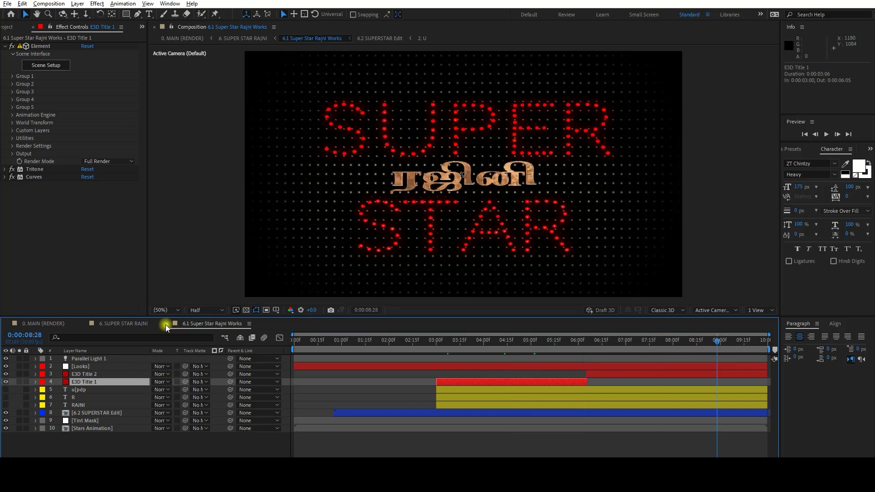
pyautogui.click(165, 324)
pyautogui.click(84, 323)
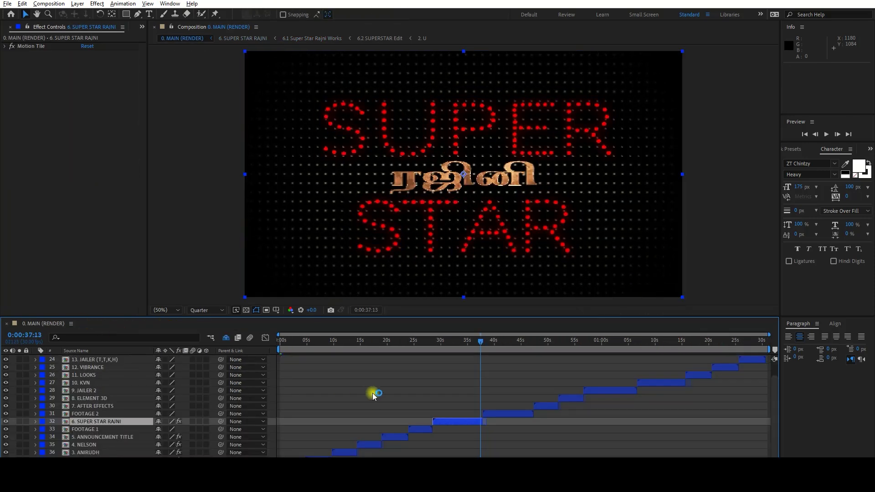
# - Scrub the main timeline to the JAILER title section and open 9. JAILER 2
pyautogui.moveTo(501, 347); pyautogui.dragTo(515, 342)
pyautogui.click(517, 412)
pyautogui.click(552, 343)
pyautogui.moveTo(576, 340); pyautogui.dragTo(610, 342)
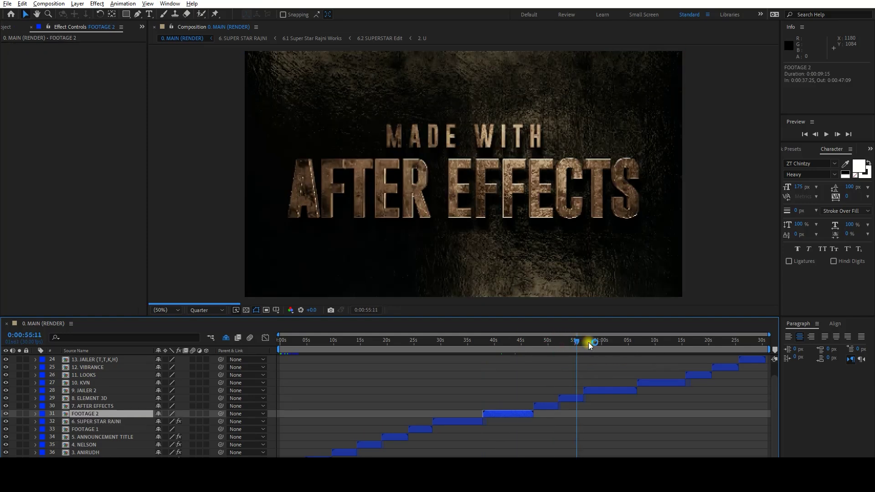
pyautogui.doubleClick(614, 389)
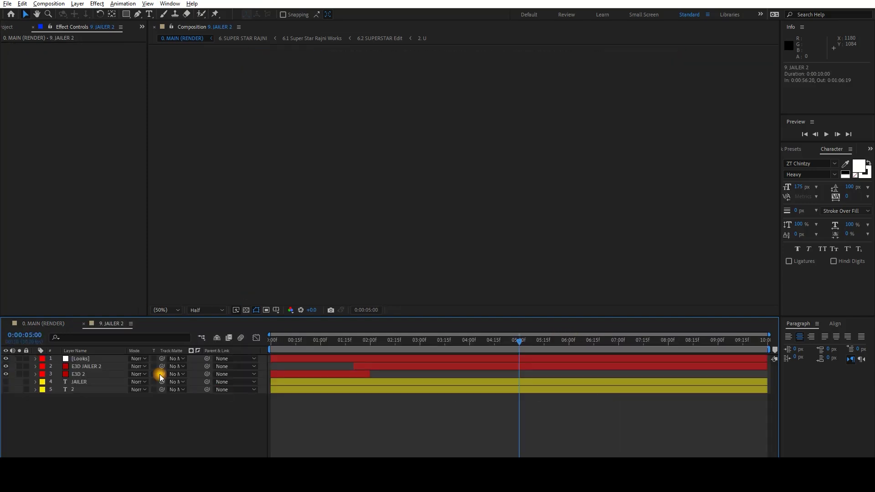
# - Replace the JAILER text layer's content with RAJNI
pyautogui.click(92, 381)
pyautogui.doubleClick(91, 382)
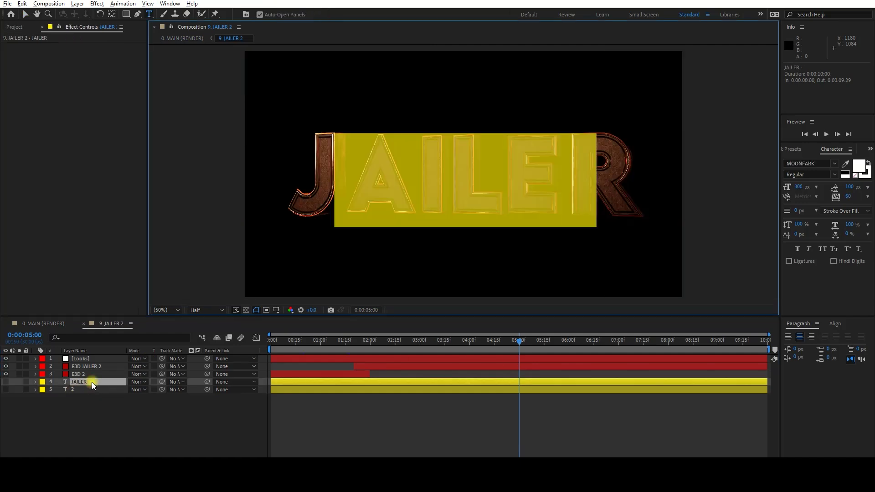
pyautogui.write('RAJNI')
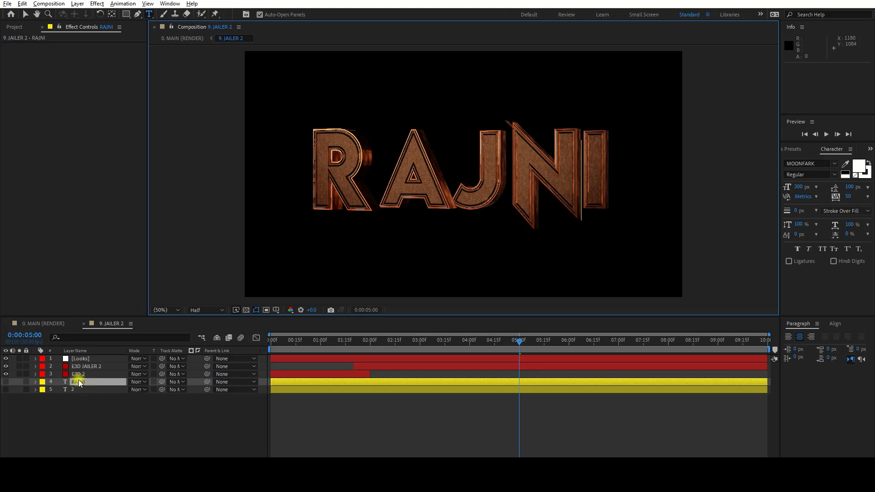
pyautogui.click(286, 448)
# - Scrub to verify RAJNI 2, then close the 9. JAILER 2 composition
pyautogui.moveTo(560, 346); pyautogui.dragTo(728, 343)
pyautogui.click(91, 382)
pyautogui.click(86, 450)
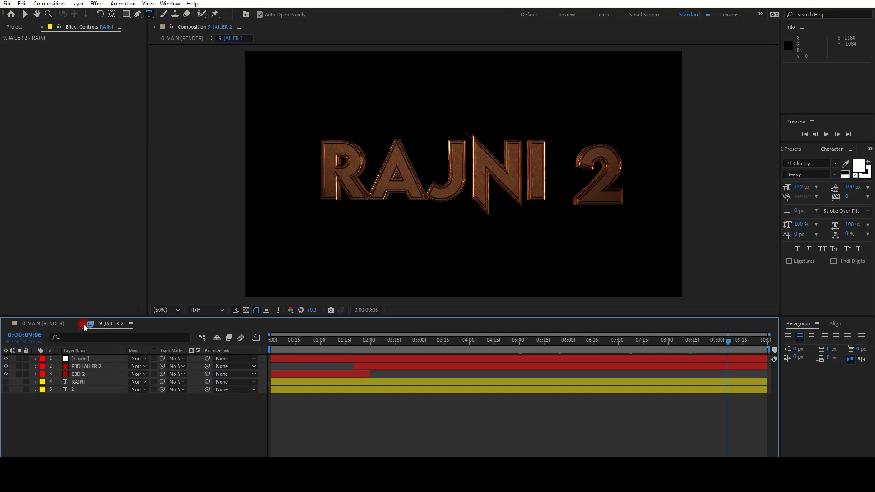
pyautogui.click(83, 323)
pyautogui.moveTo(687, 341); pyautogui.dragTo(721, 344)
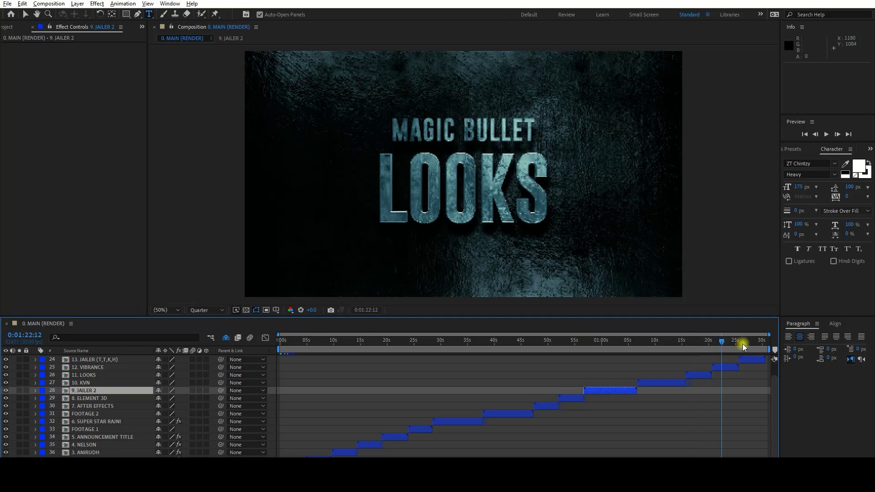
pyautogui.click(749, 343)
pyautogui.click(755, 361)
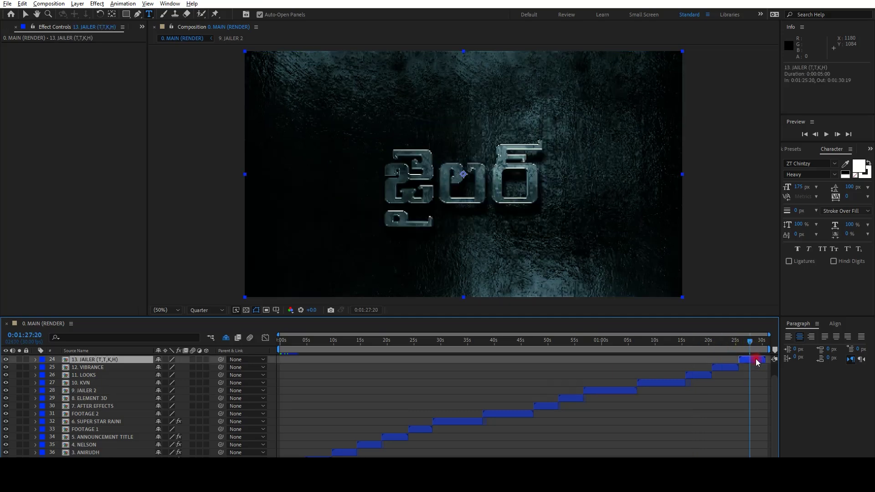
pyautogui.doubleClick(755, 360)
pyautogui.click(287, 343)
pyautogui.moveTo(307, 344); pyautogui.dragTo(760, 341)
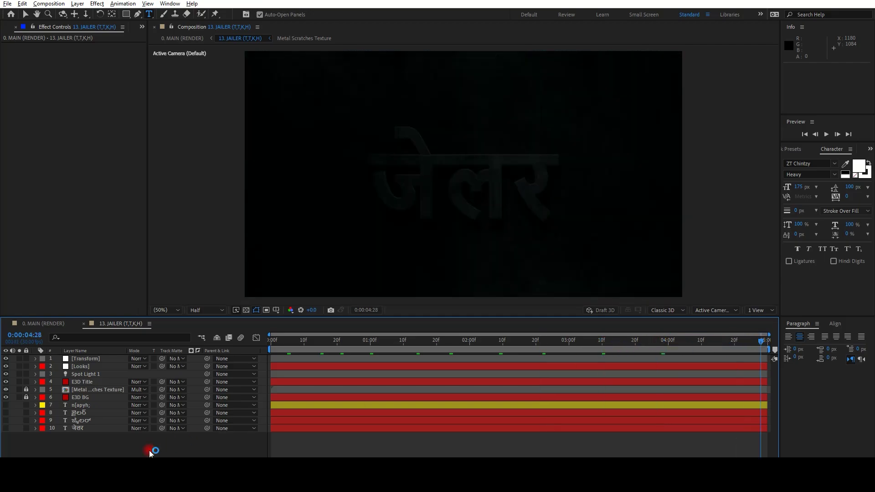
pyautogui.click(85, 323)
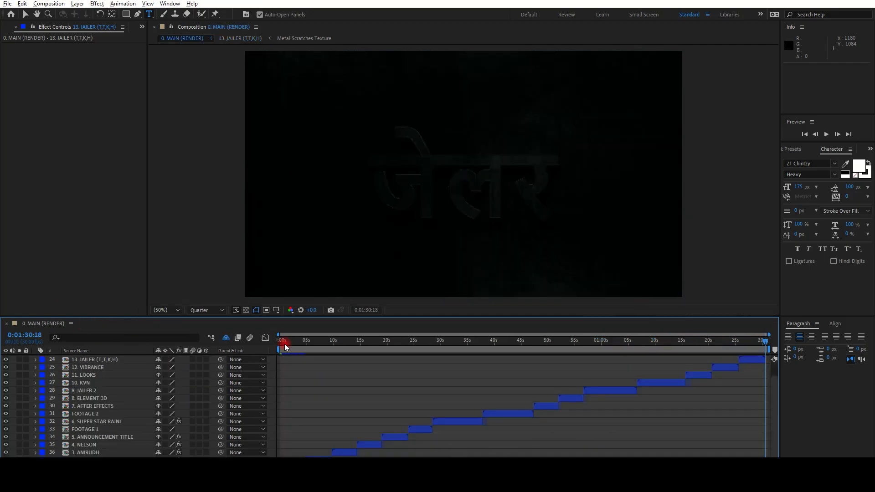